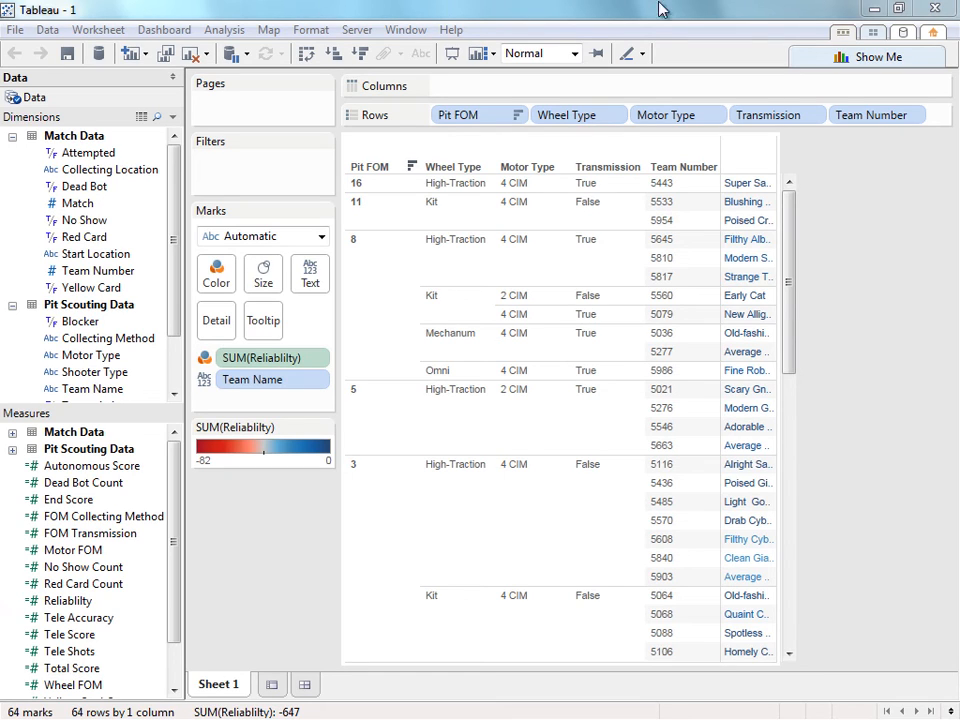
Minimize the finished workbook to switch to the empty Tableau - 2 workbook.
left_click(868, 11)
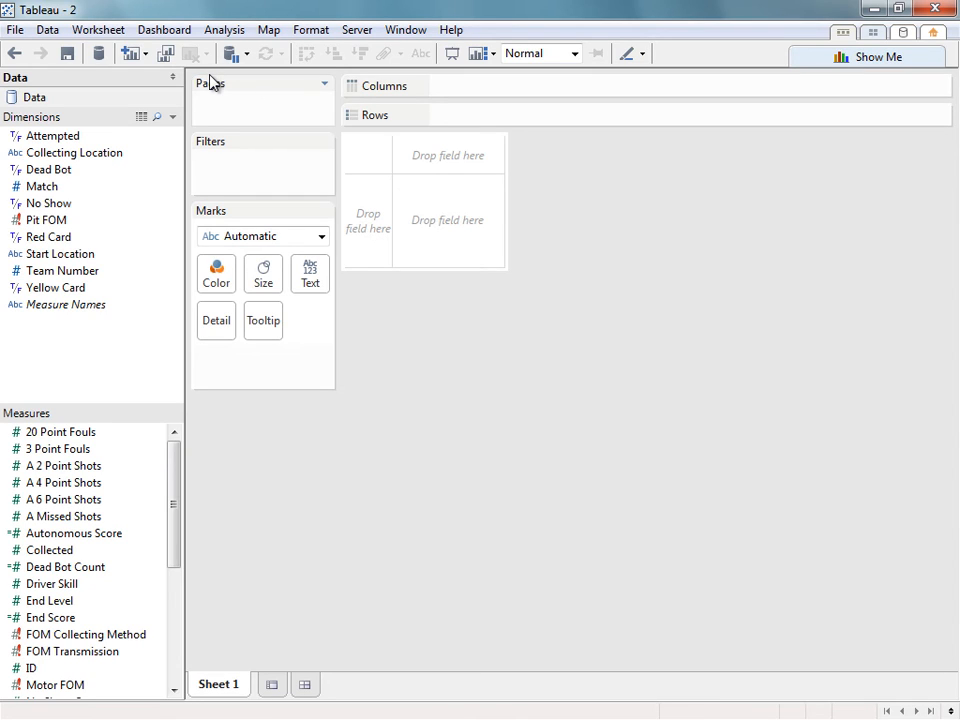
Start a new Microsoft Access data connection to Scouting DataBase.accdb on the Desktop.
left_click(50, 30)
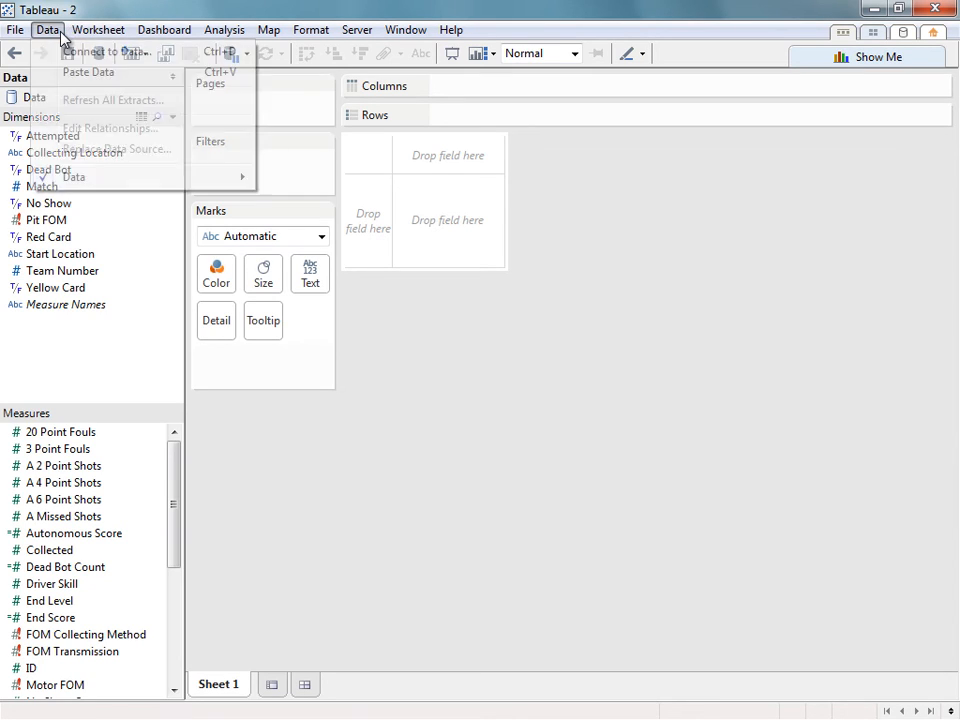
left_click(66, 54)
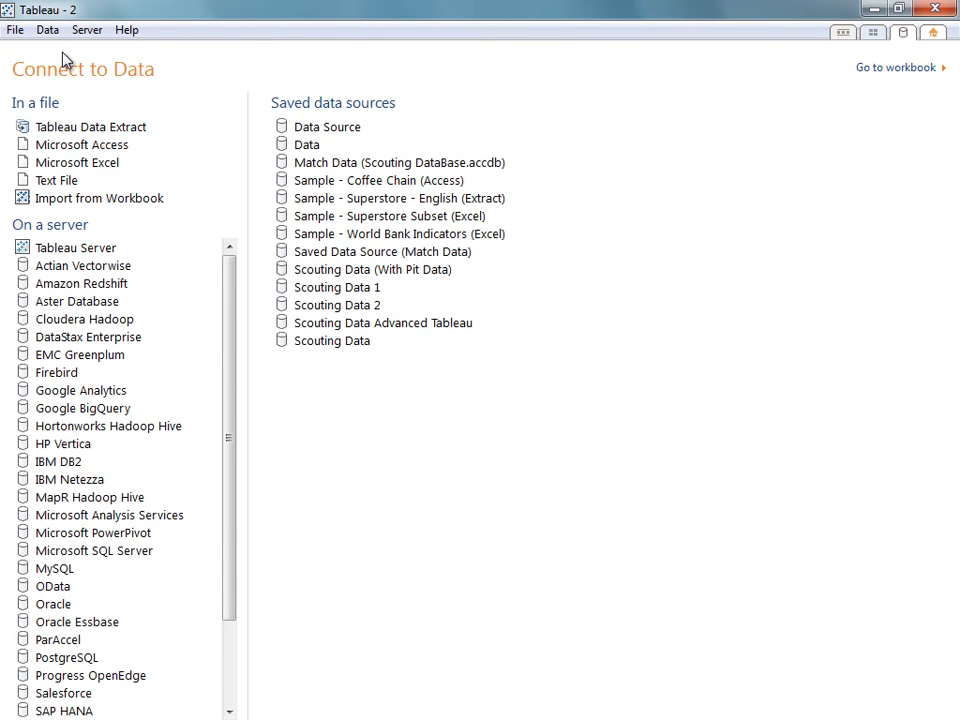
left_click(70, 147)
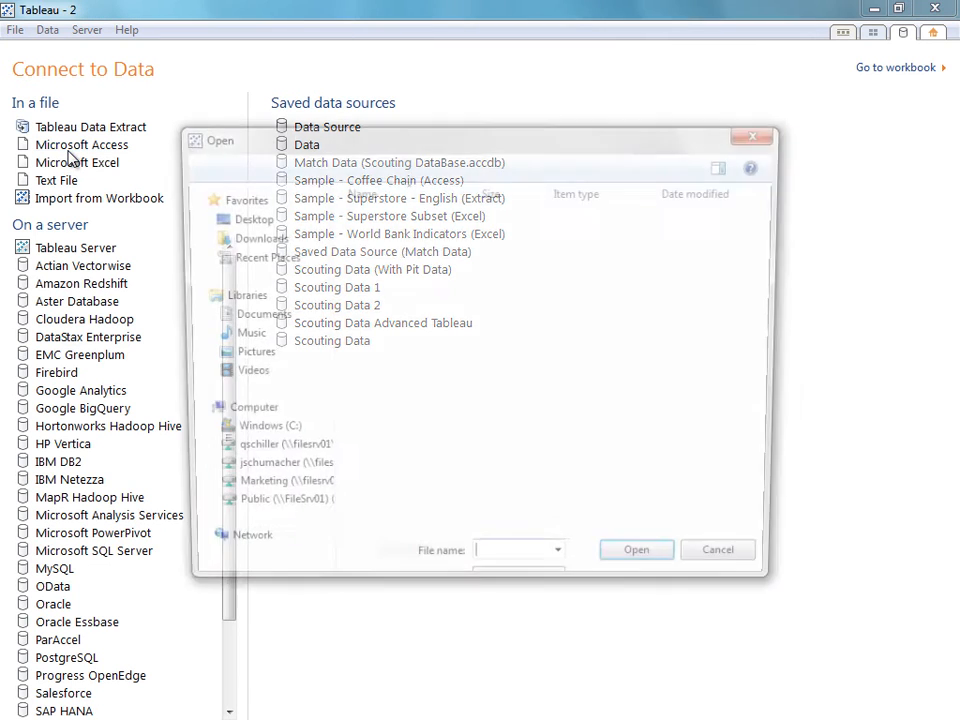
left_click(380, 450)
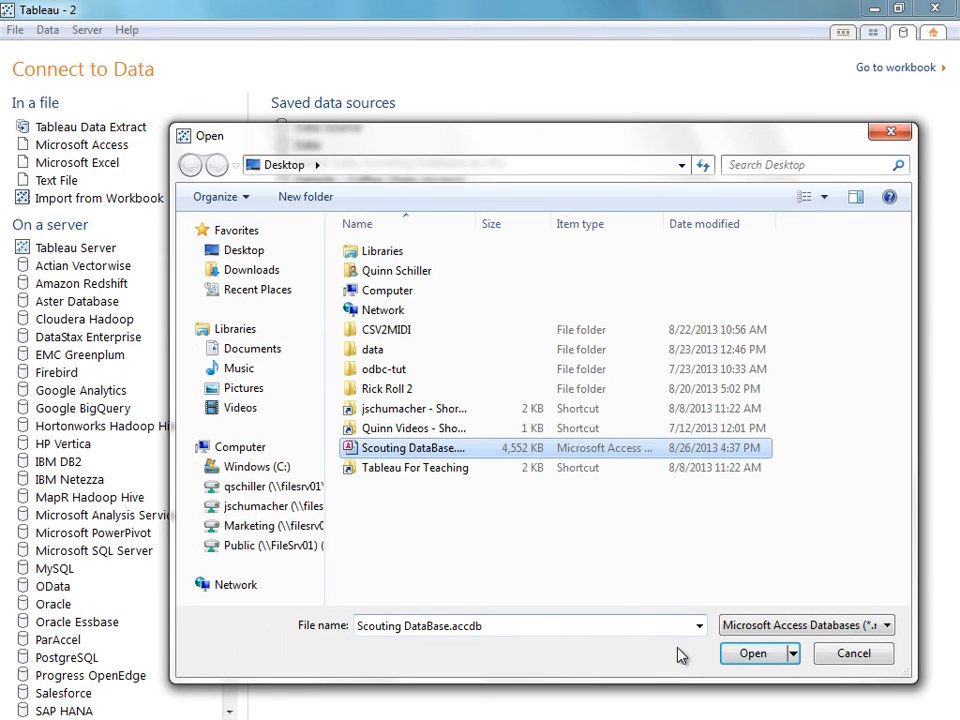
left_click(753, 653)
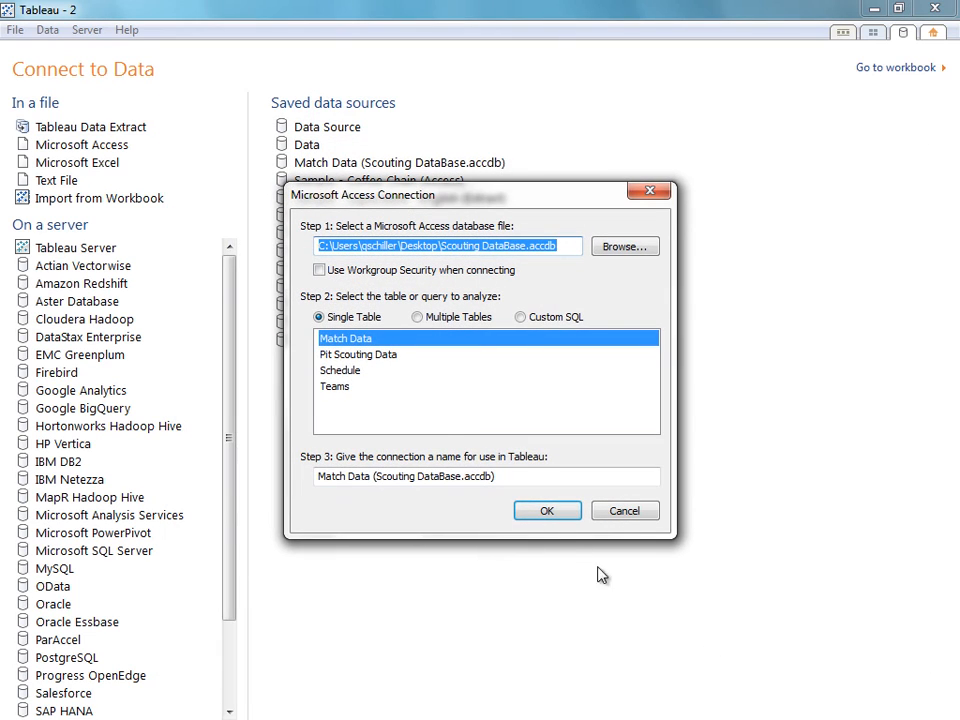
Import all data from the Pit Scouting Data table, saving the extract as Pit Scouting Data.xlsx.
left_click(389, 358)
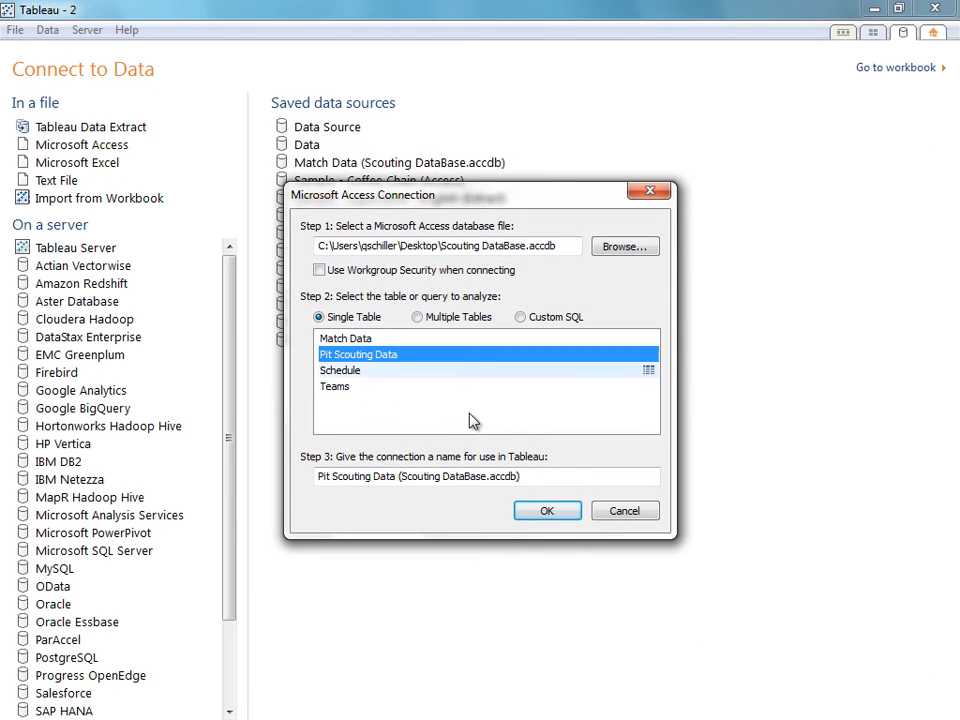
left_click(548, 512)
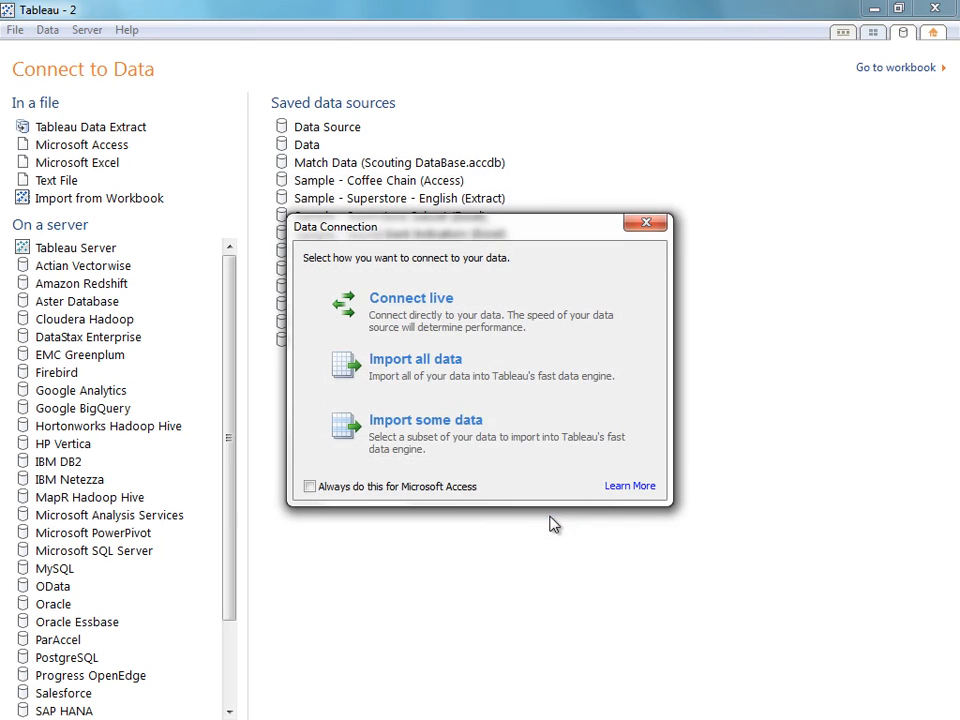
left_click(495, 390)
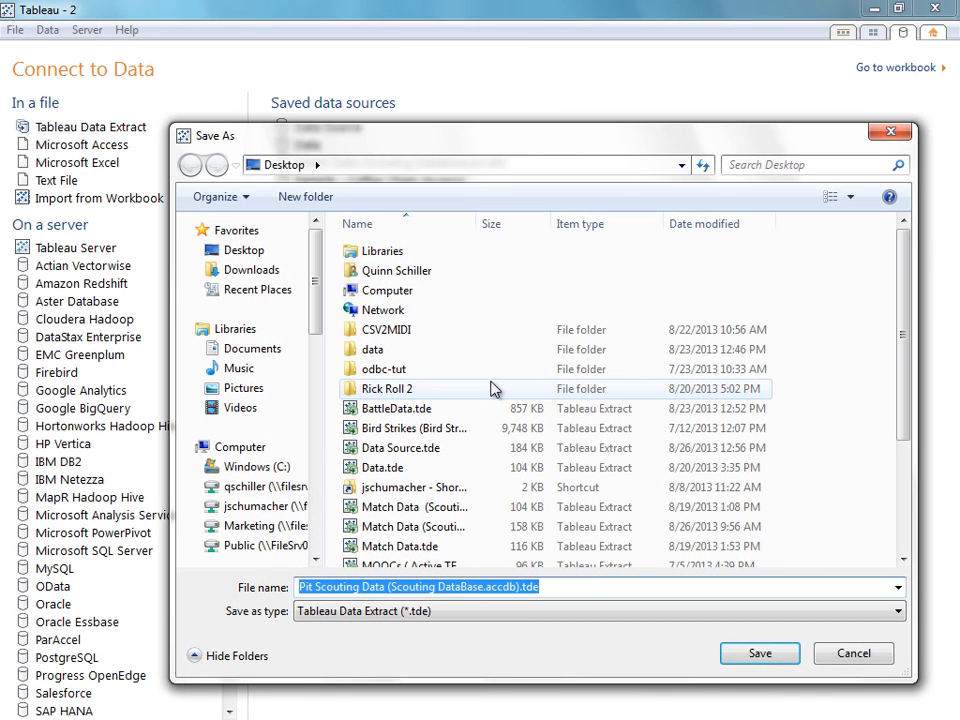
type("Pit Sco")
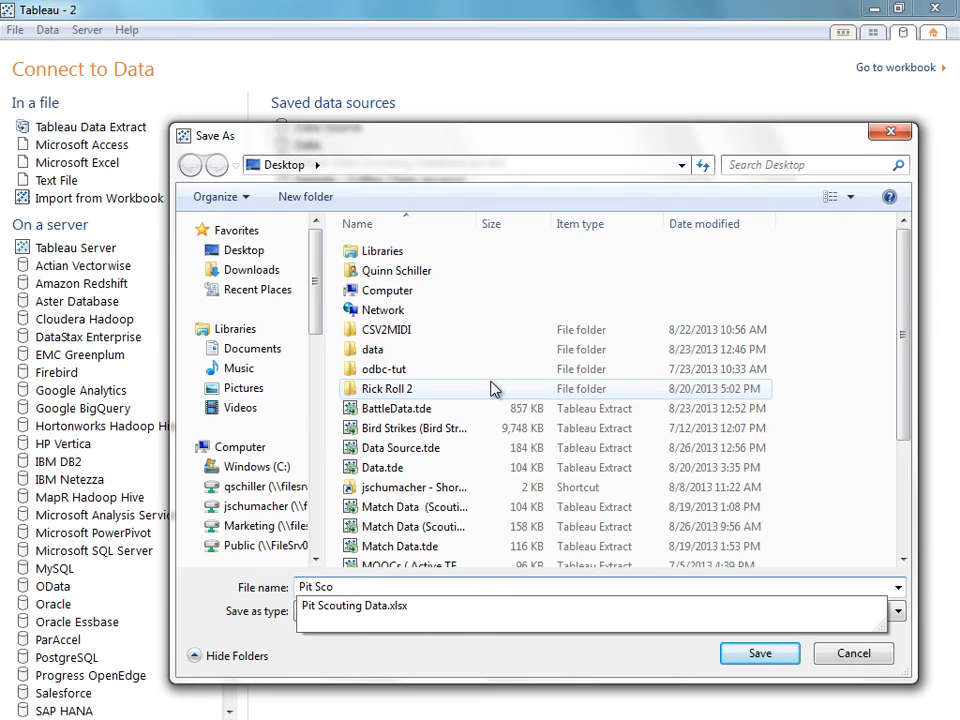
key("Down")
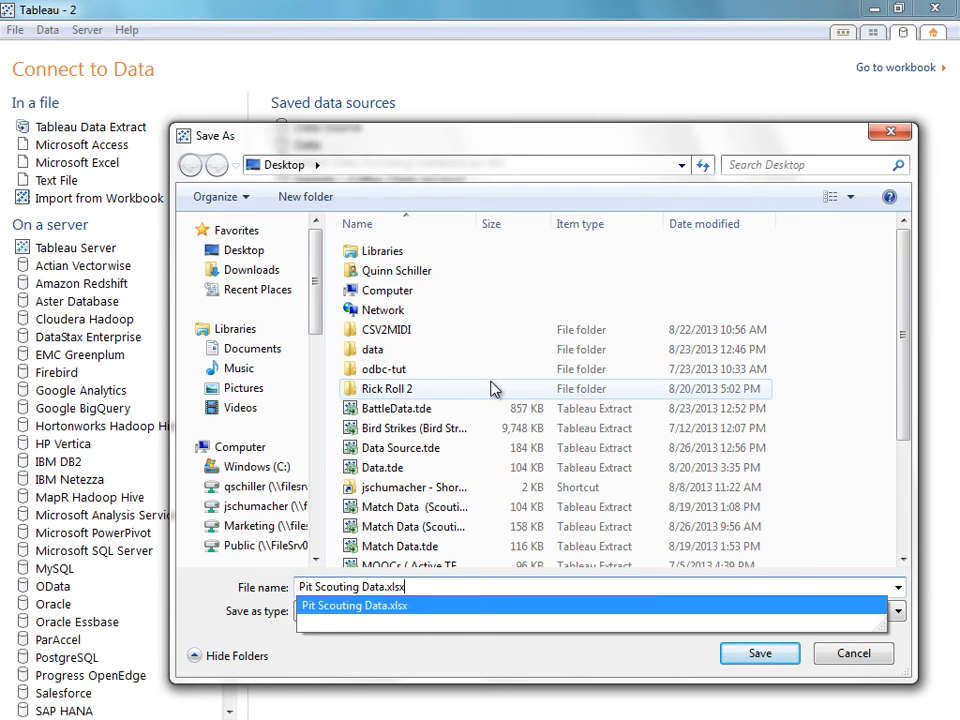
key("Return")
left_click(531, 375)
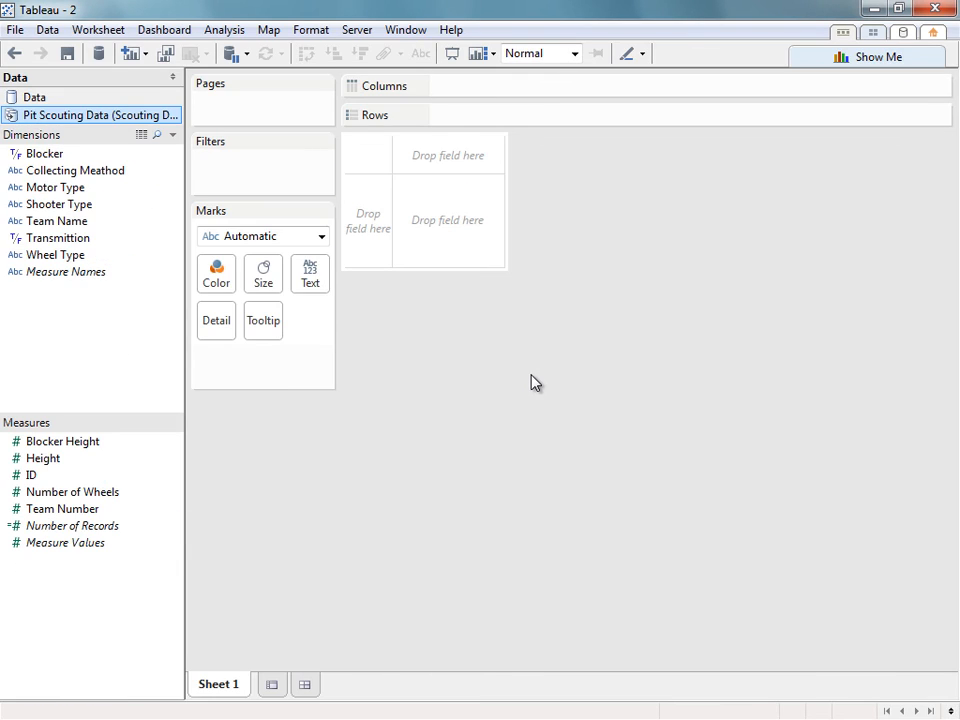
Convert Team Number from a measure to a dimension in the Pit Scouting Data source.
left_click(152, 98)
left_click(147, 117)
left_click(141, 98)
left_click(139, 116)
left_click_drag(86, 509, 88, 382)
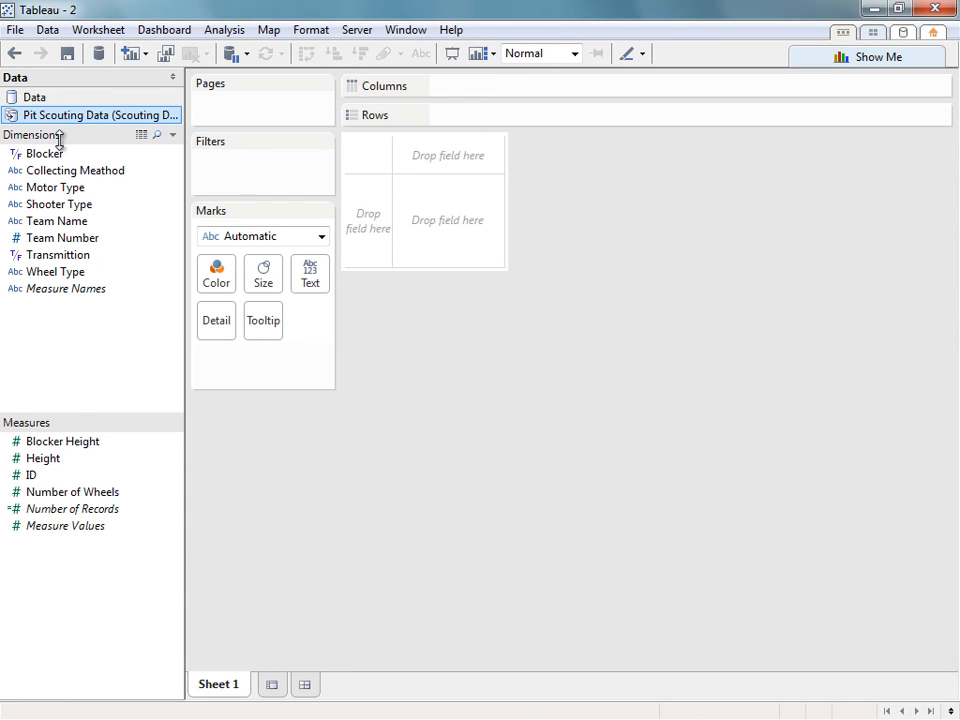
Place the Team Number dimension from the Data source on Rows.
left_click(46, 98)
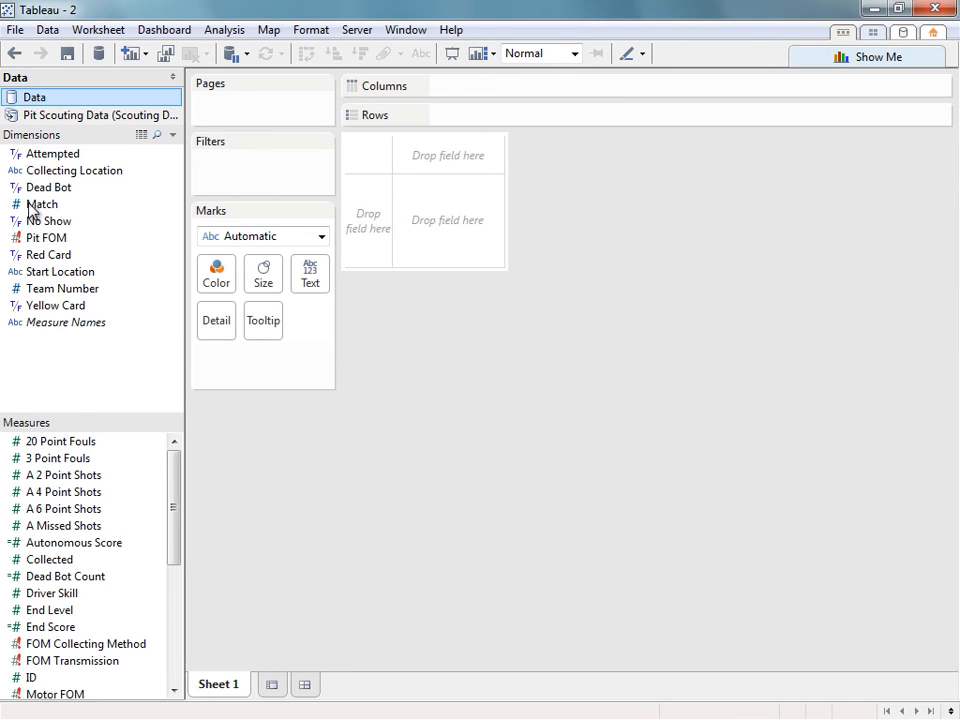
left_click_drag(37, 292, 474, 122)
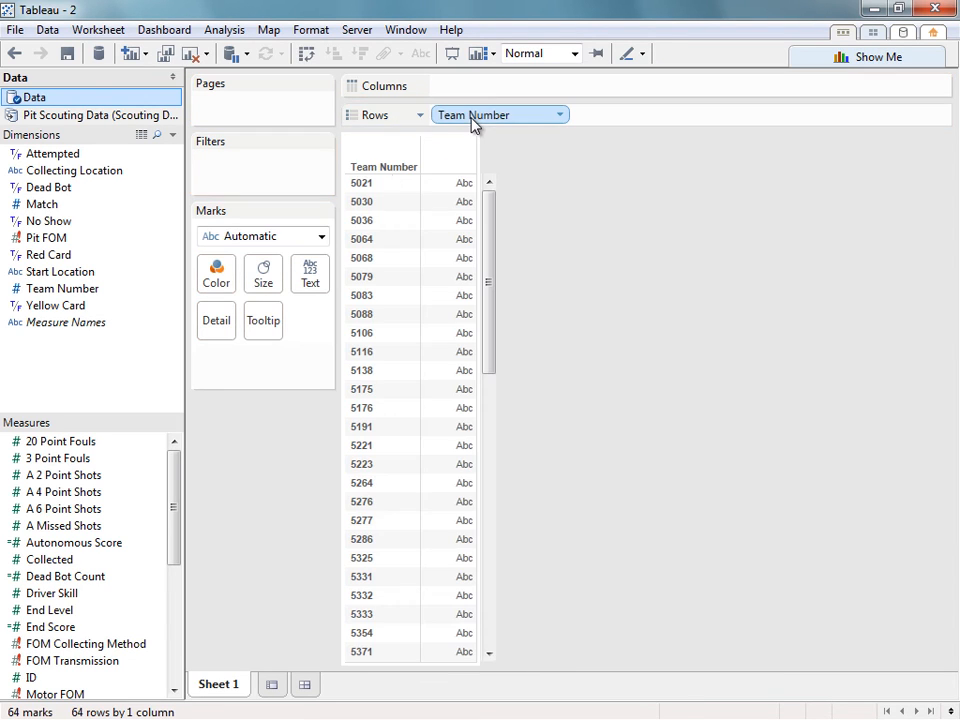
Set the relationship between Data and the Pit Scouting Data source to Custom, matched on Team Number.
left_click(135, 118)
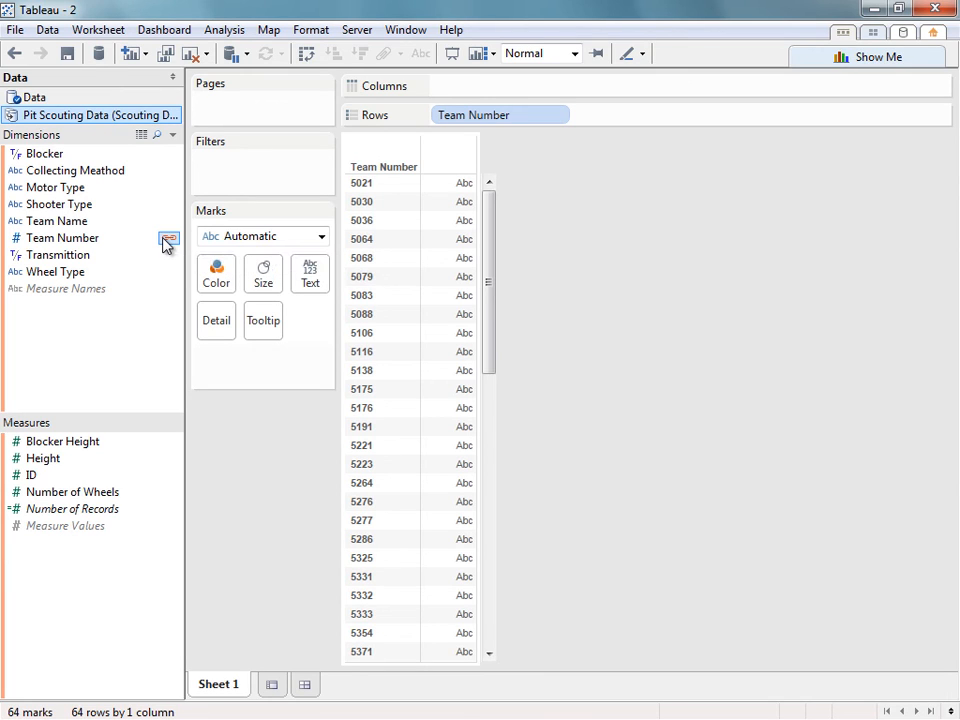
left_click(48, 30)
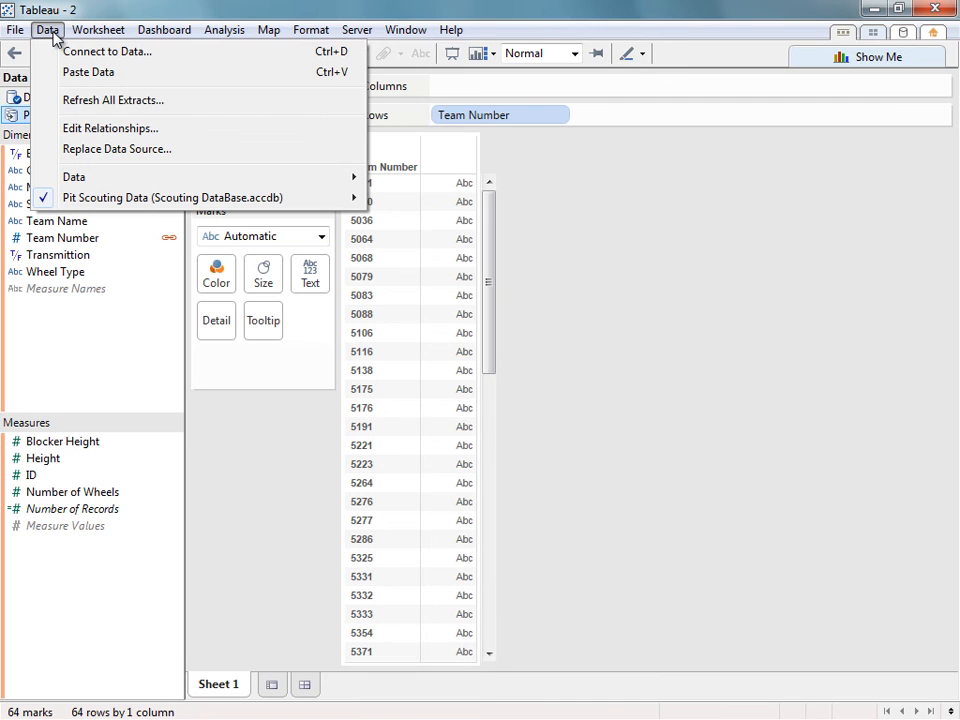
left_click(72, 127)
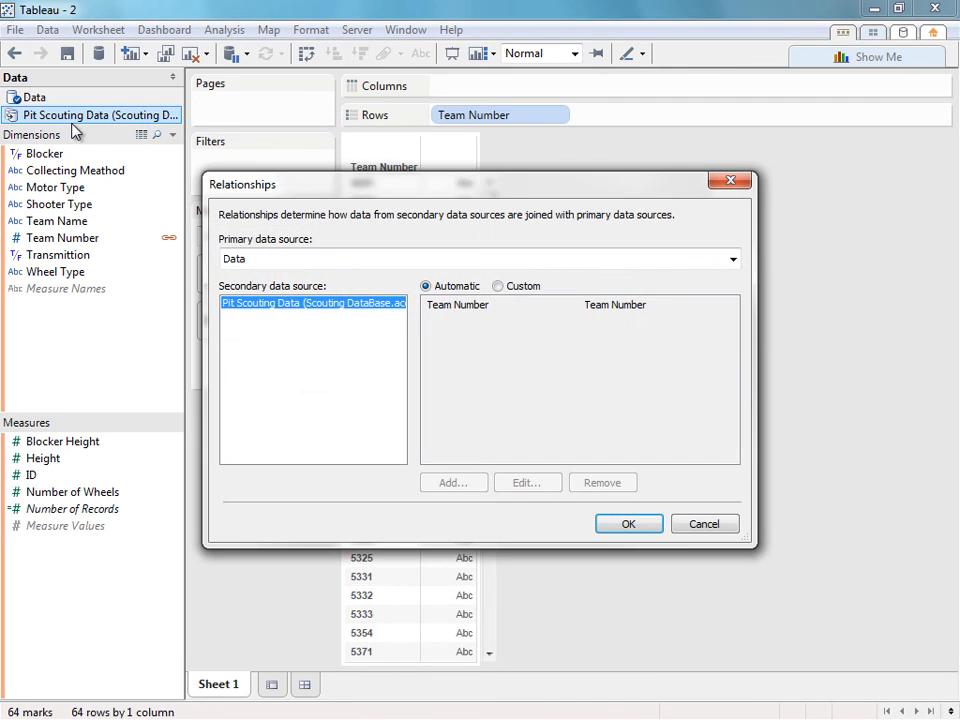
left_click(510, 290)
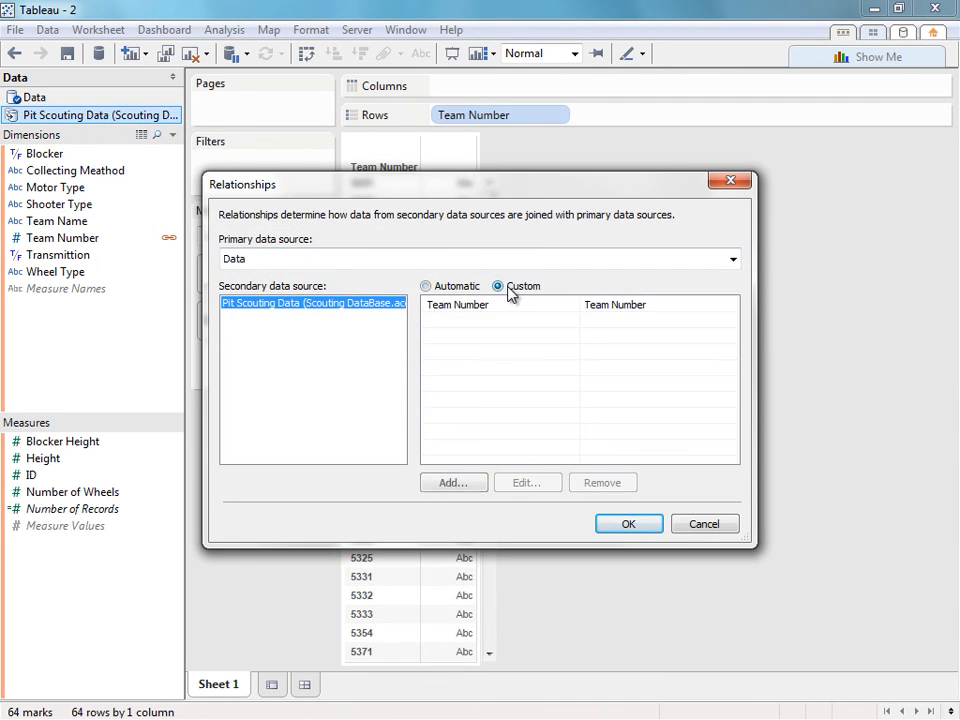
left_click(507, 306)
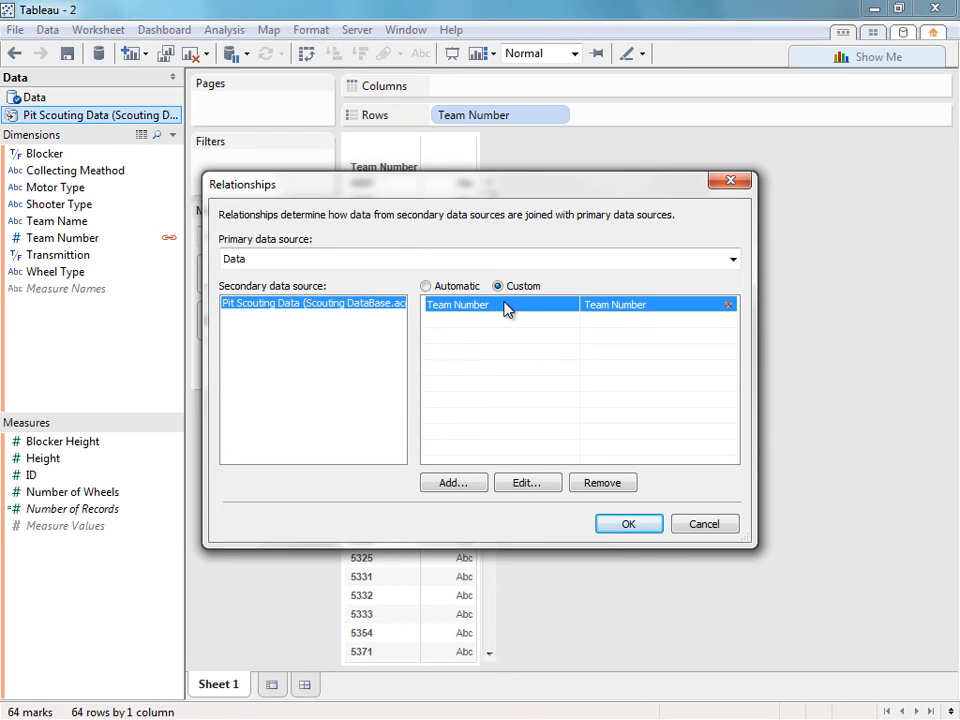
left_click(630, 526)
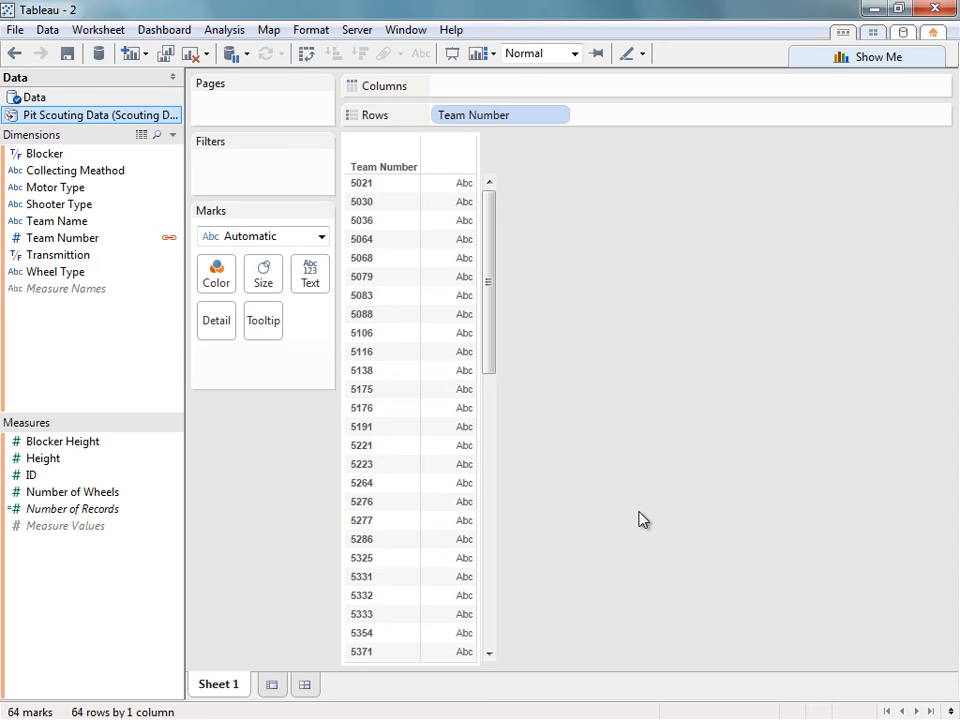
Close the separate Pit Scouting Data source.
right_click(116, 117)
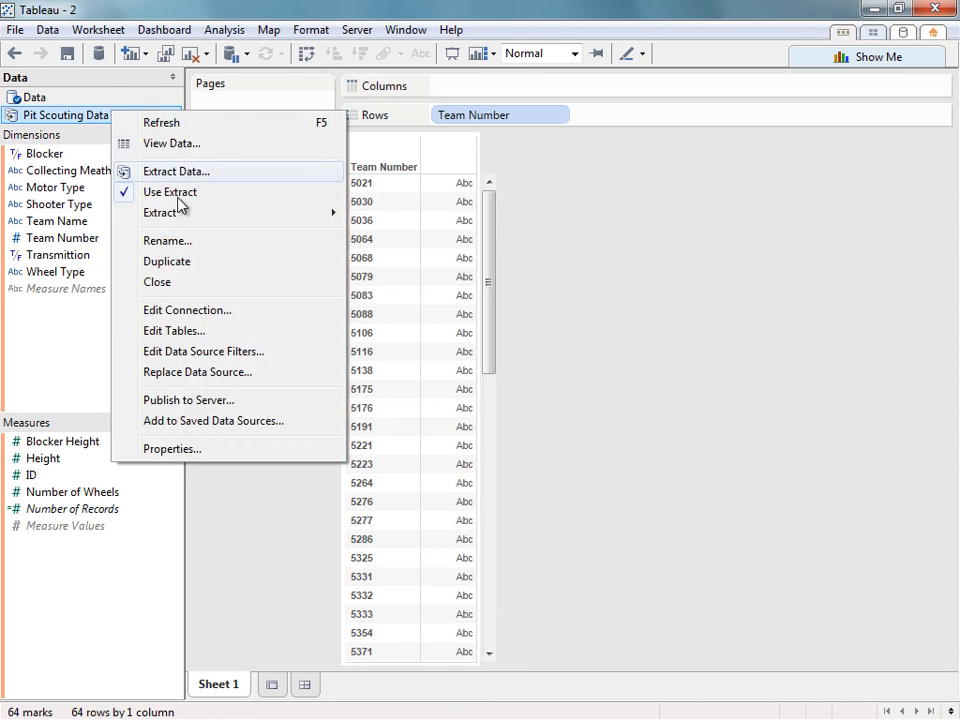
left_click(174, 284)
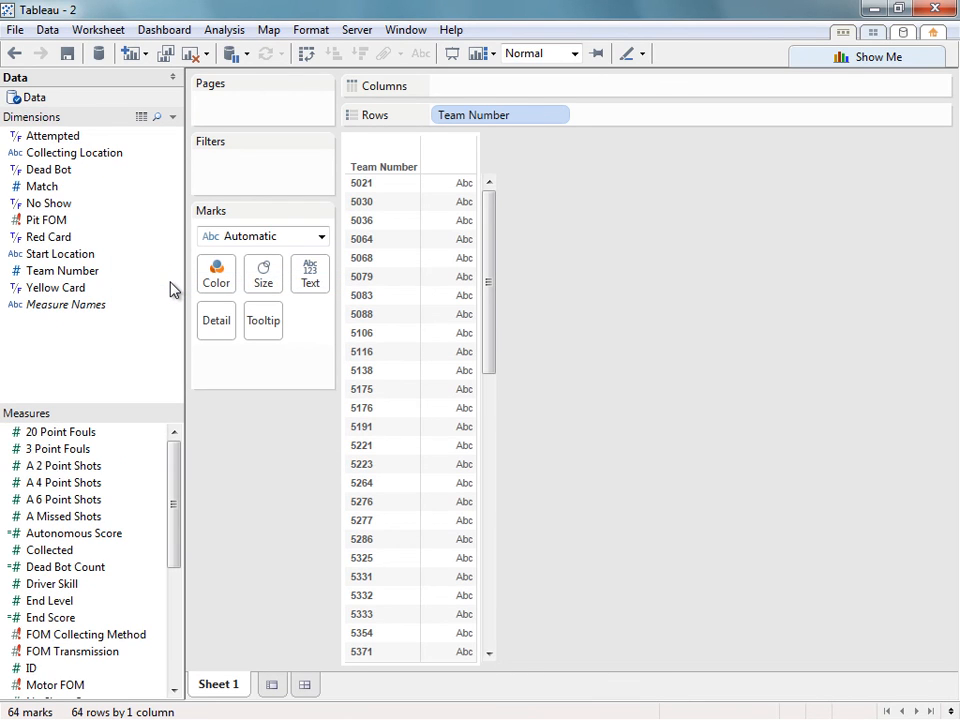
Edit the Data source's connection to use multiple tables and choose Pit Scouting Data as the table to add.
right_click(34, 100)
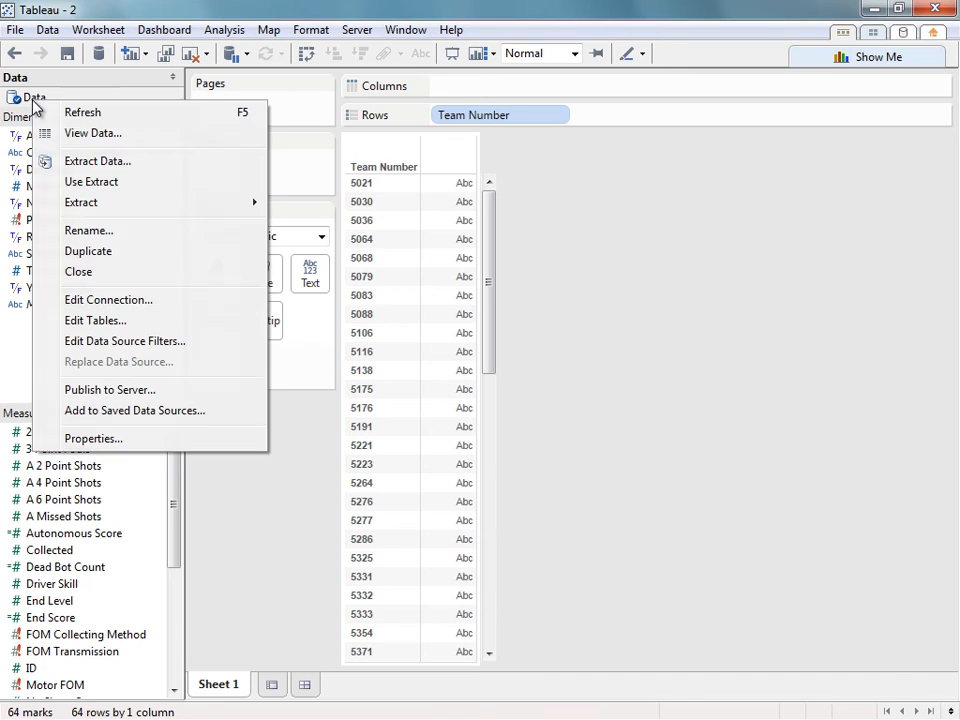
left_click(139, 300)
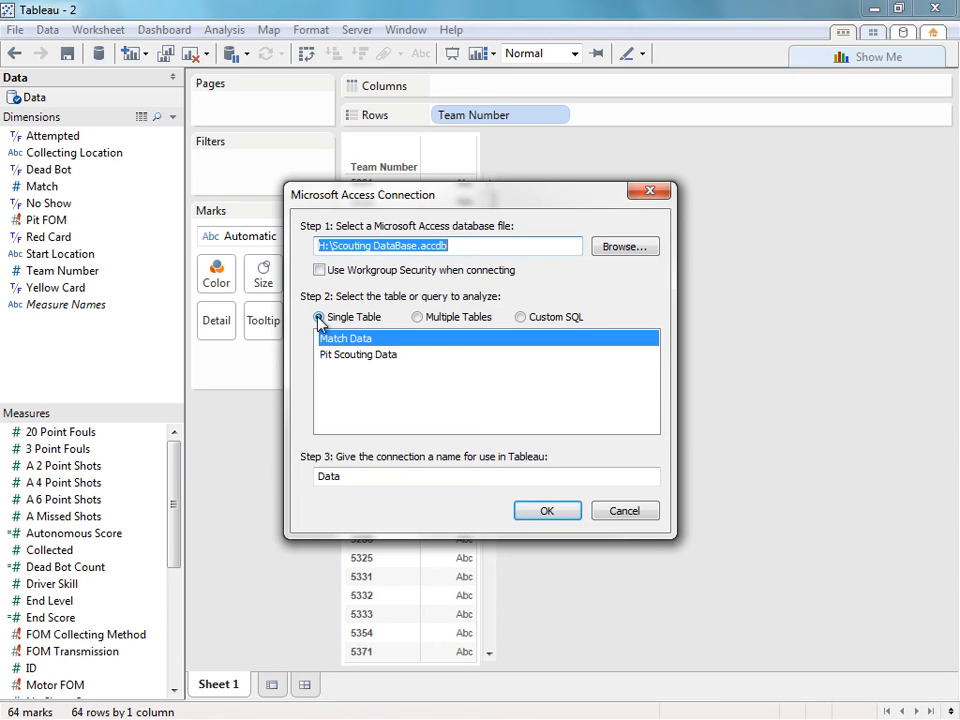
left_click(430, 320)
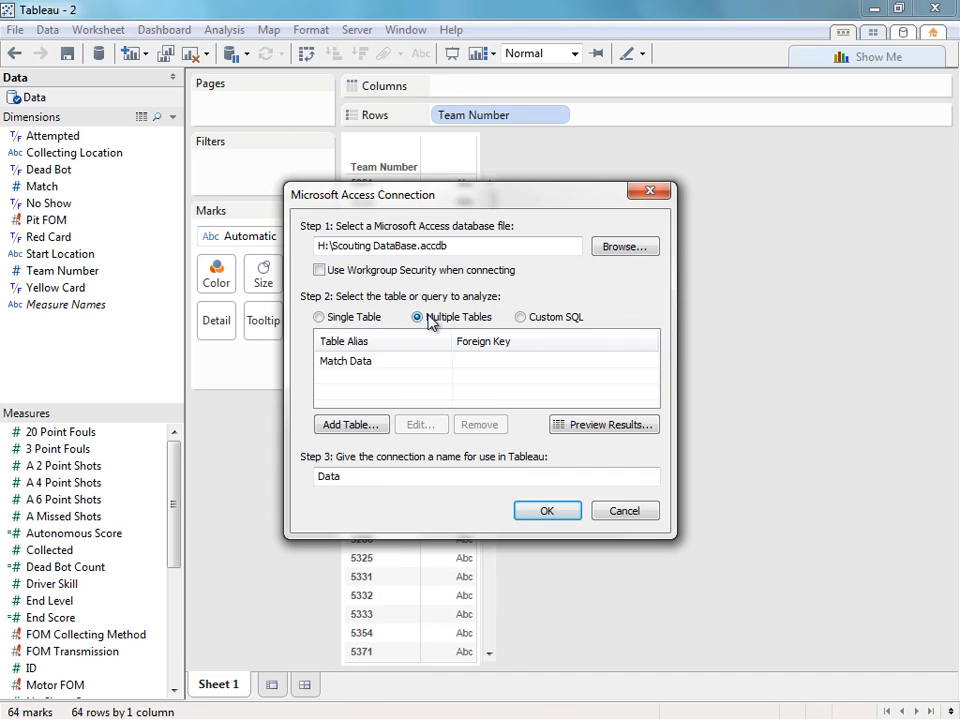
left_click(375, 425)
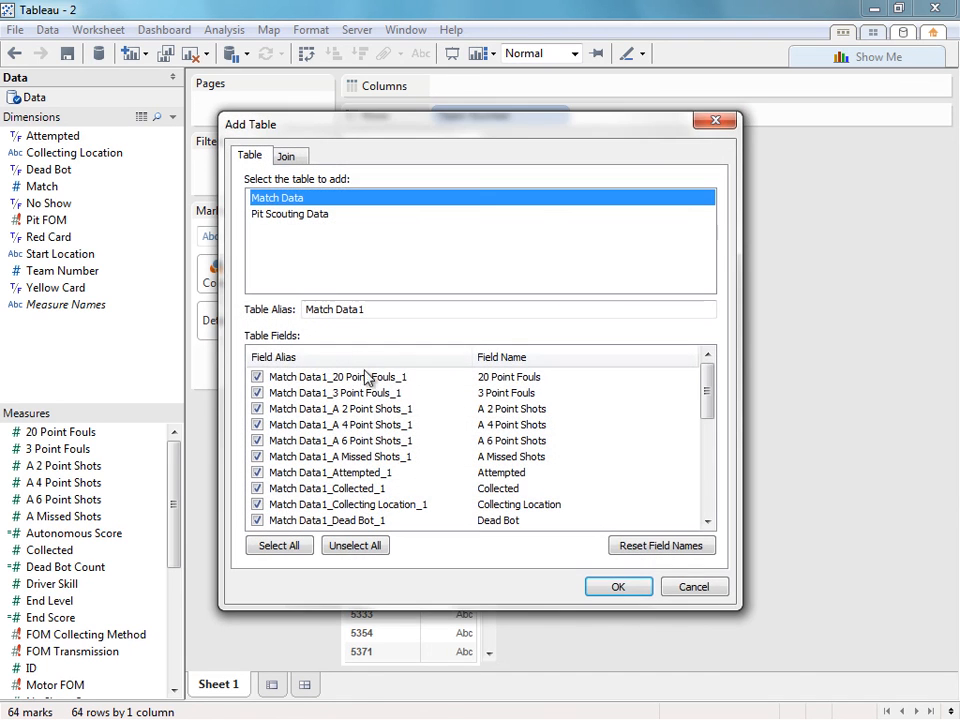
left_click(310, 216)
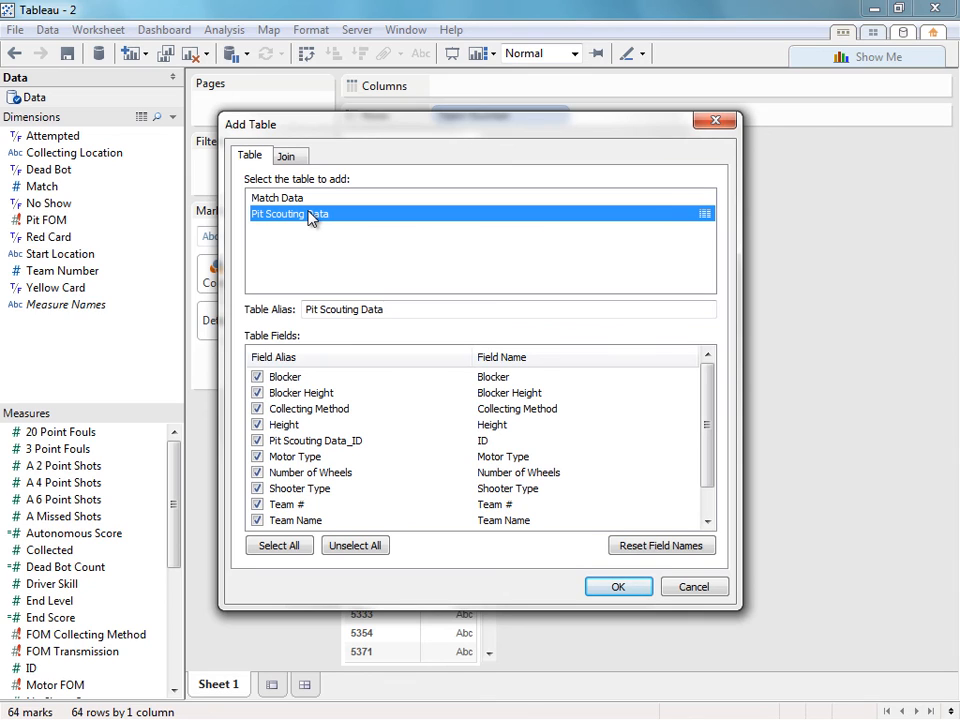
Delete the default join clause that matches the ID fields of Match Data and Pit Scouting Data.
left_click(286, 156)
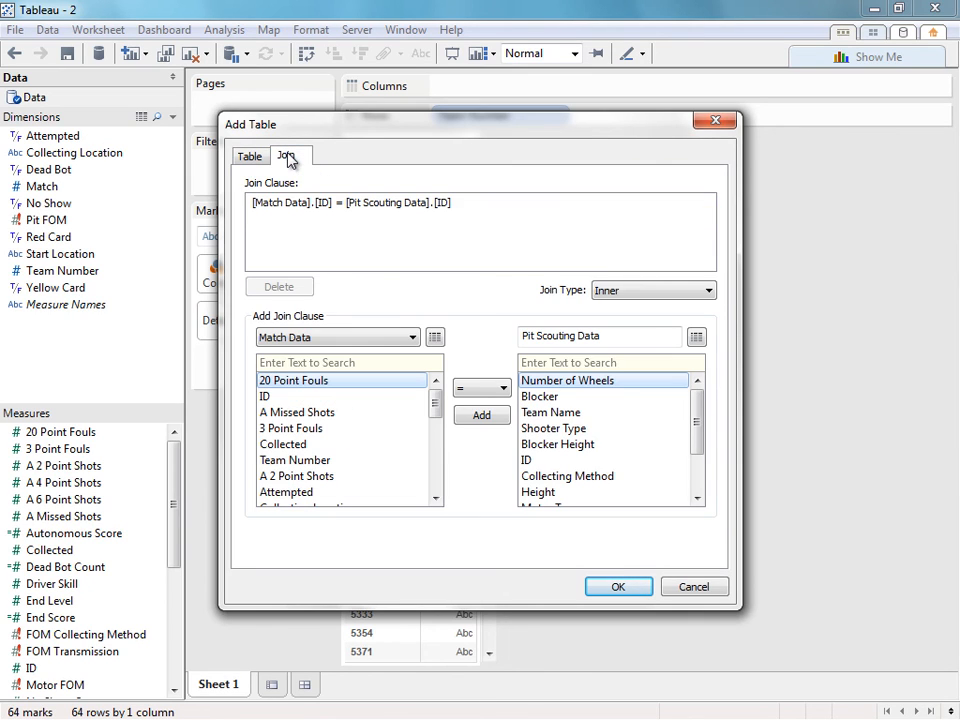
left_click(312, 205)
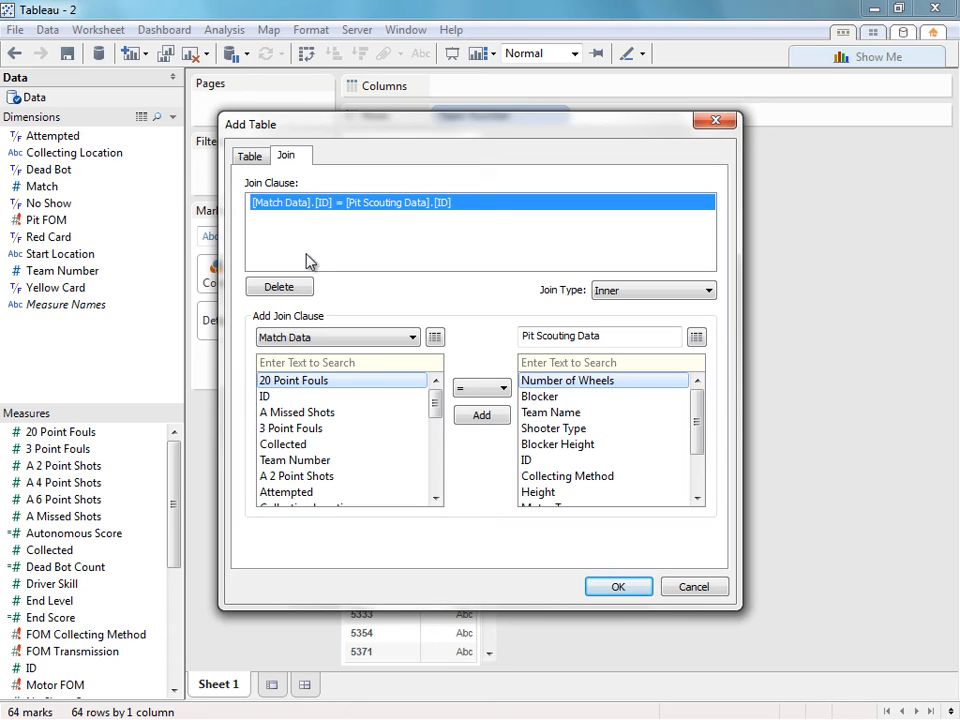
left_click(288, 288)
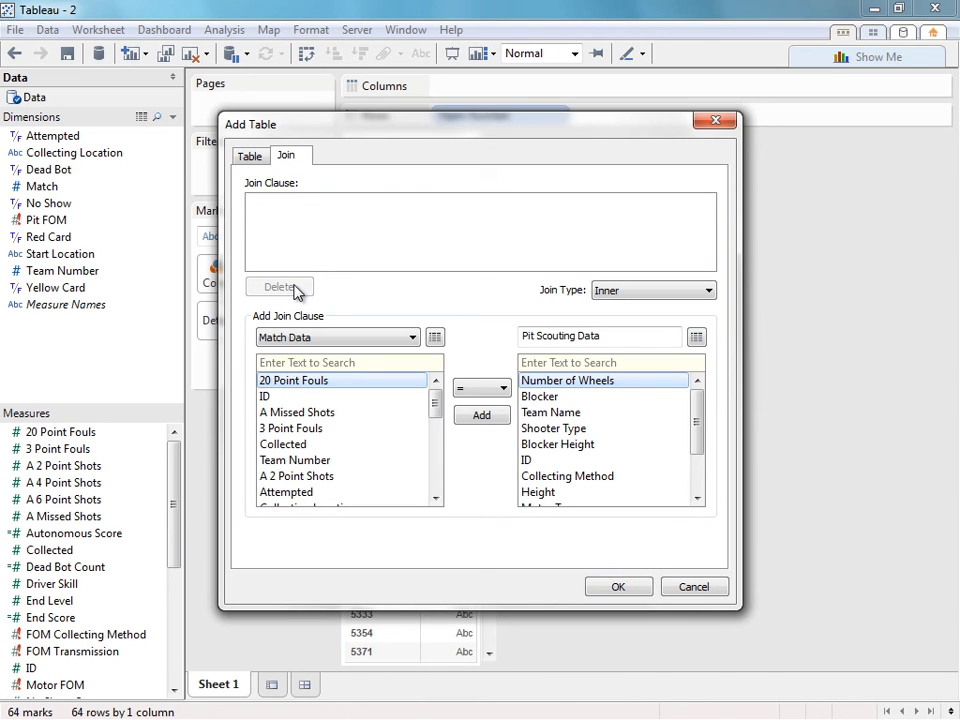
Add a join clause matching Team Number in Match Data to Team # in Pit Scouting Data.
left_click(314, 360)
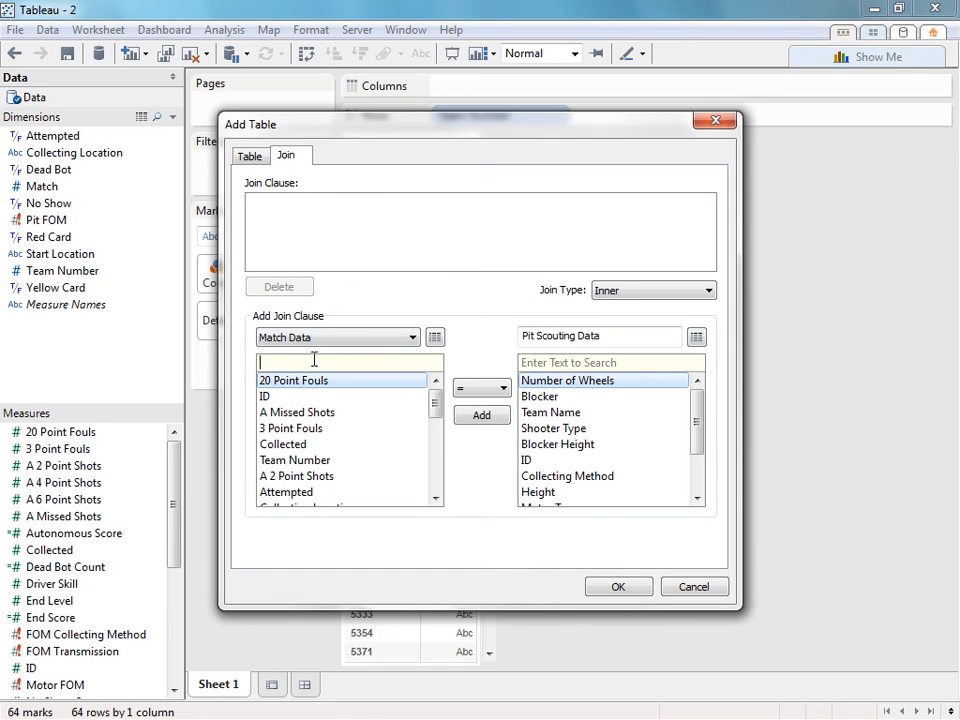
type("tw")
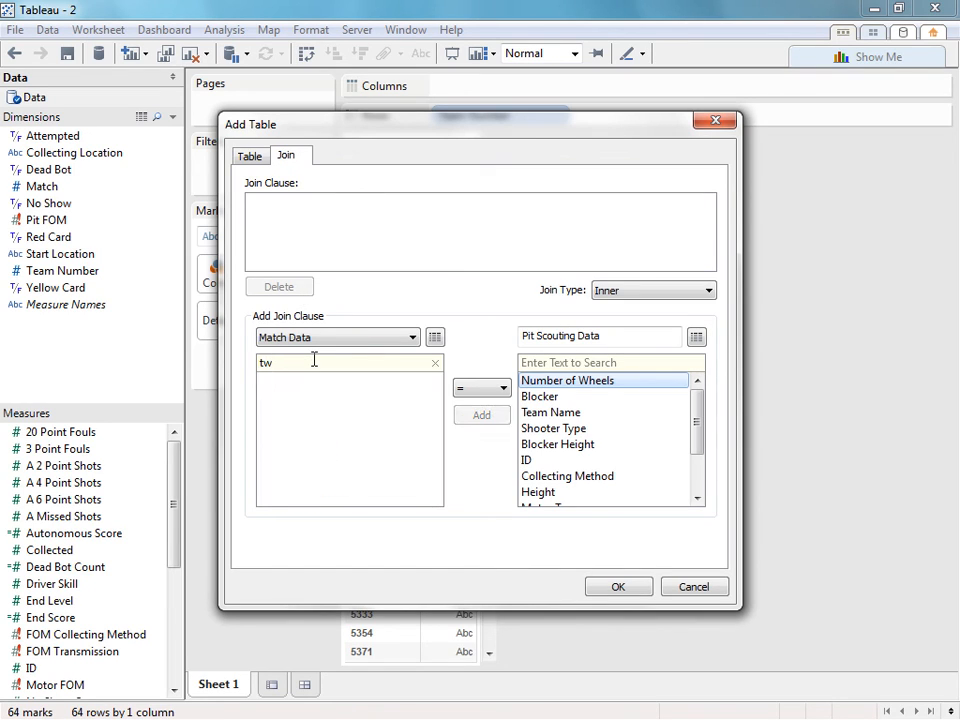
key("BackSpace")
type("EA")
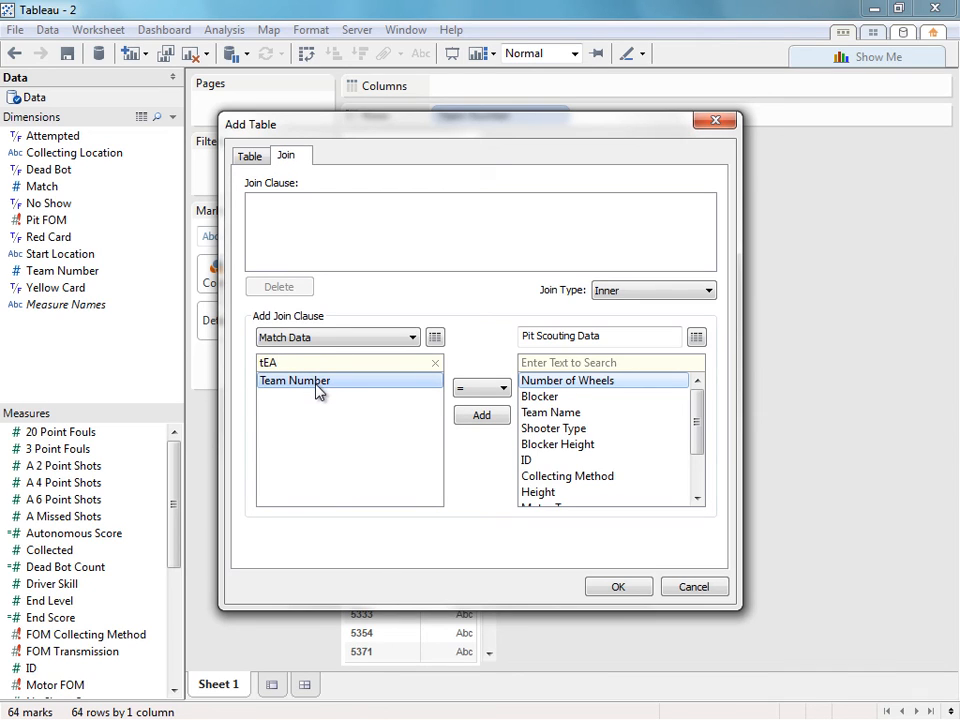
left_click(317, 383)
left_click(537, 363)
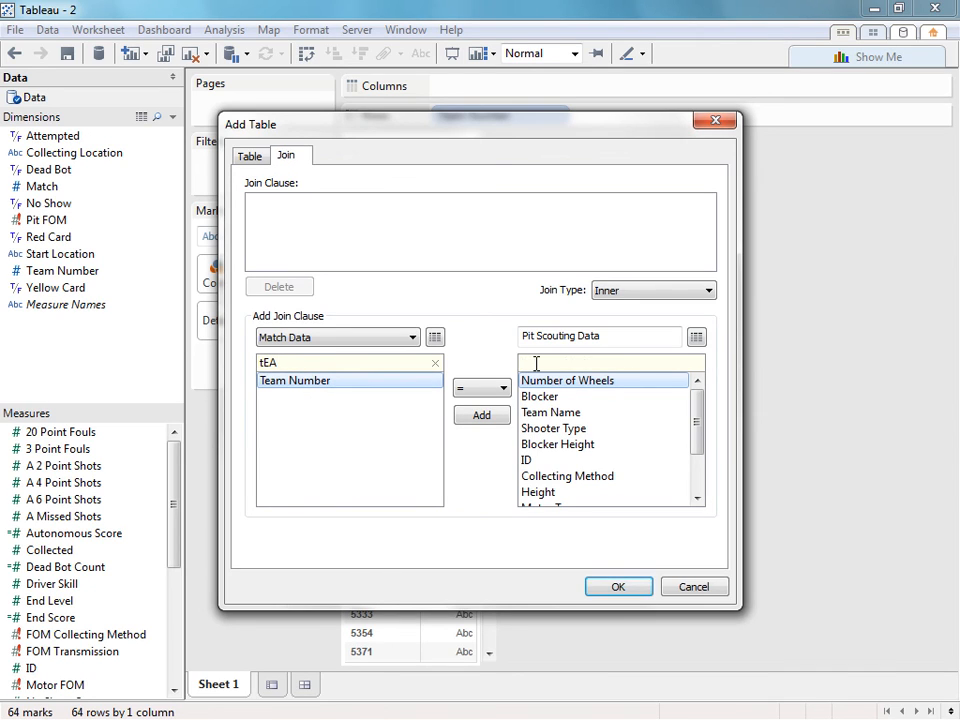
type("team")
left_click(548, 396)
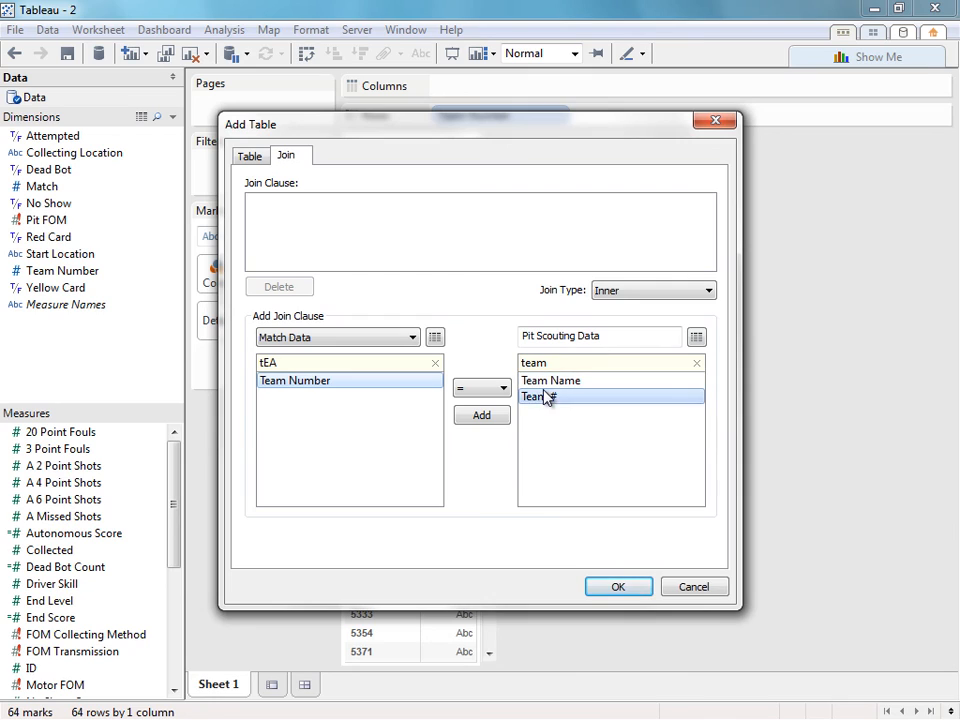
left_click(481, 415)
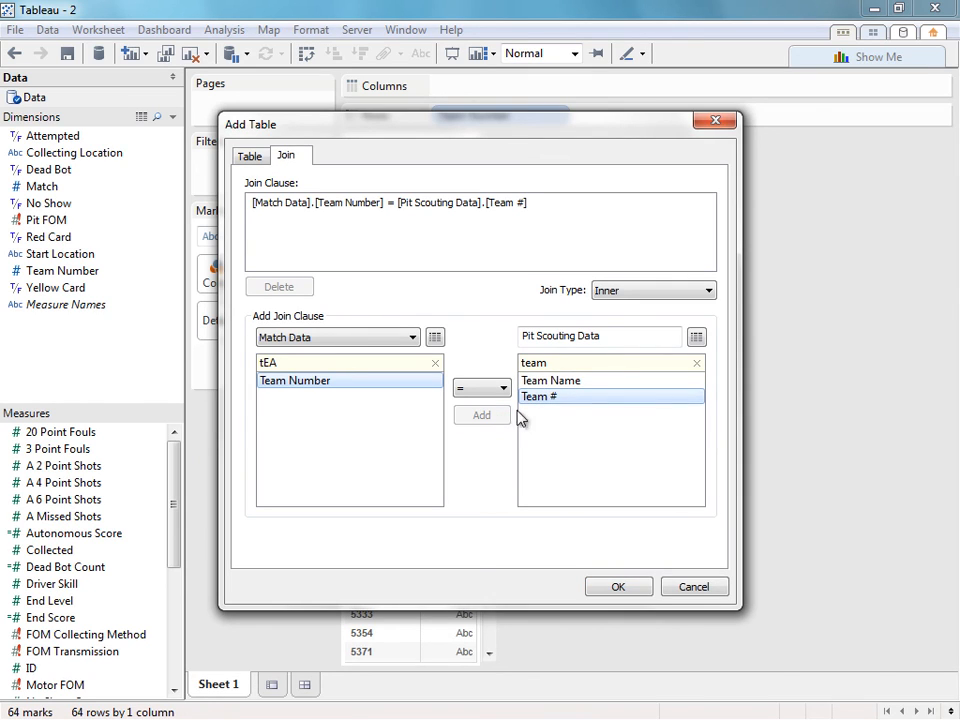
Set the join type to Left and apply the added table to the Data connection.
left_click(605, 294)
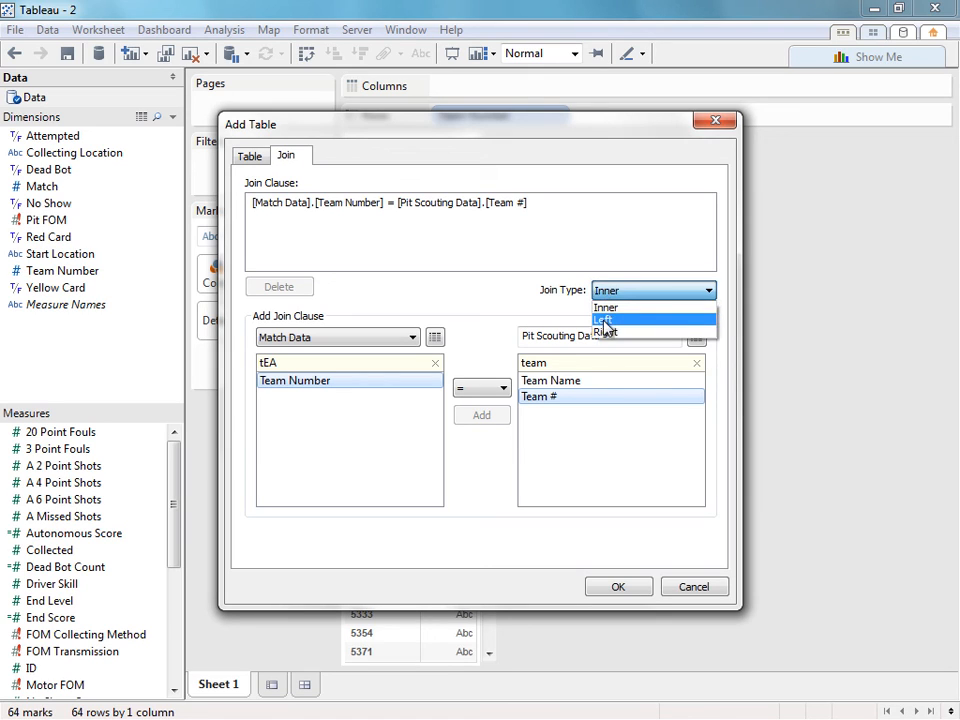
left_click(606, 319)
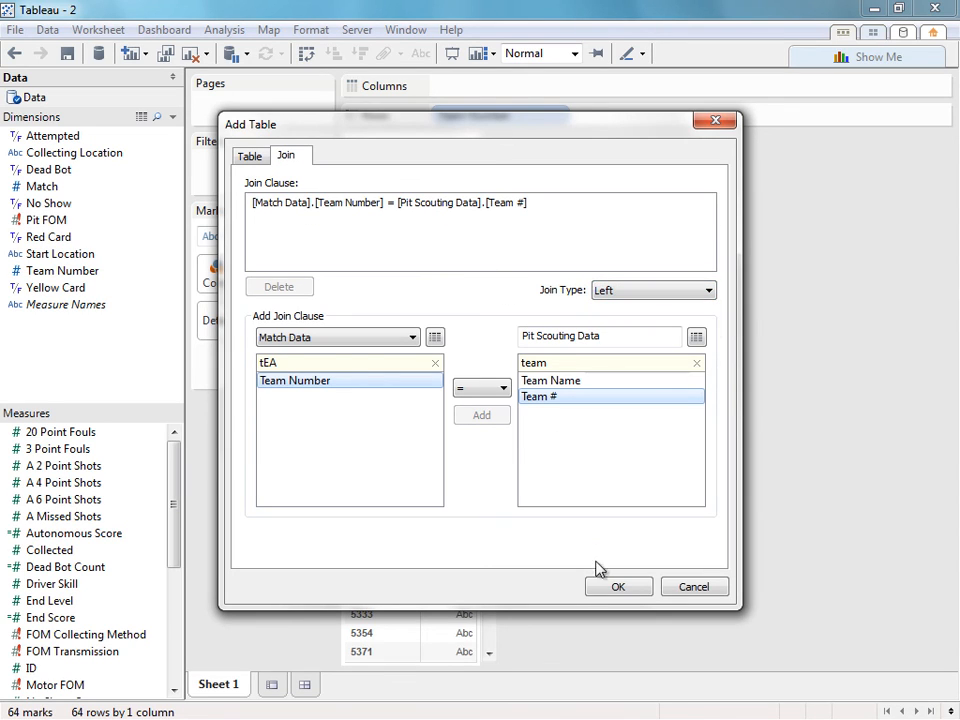
left_click(615, 590)
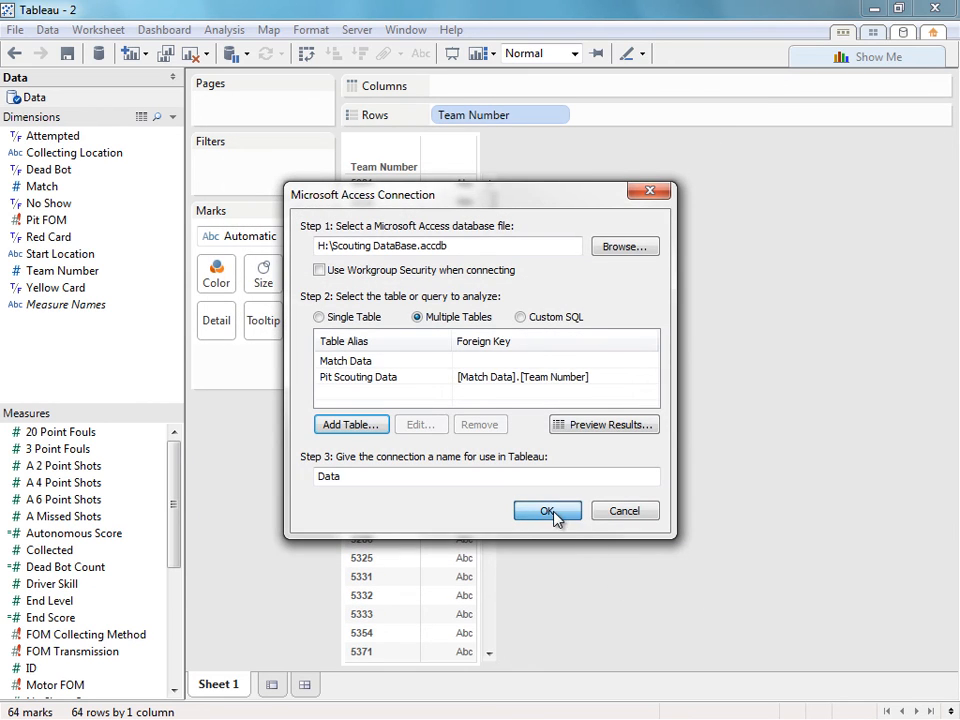
left_click(548, 512)
left_click(557, 422)
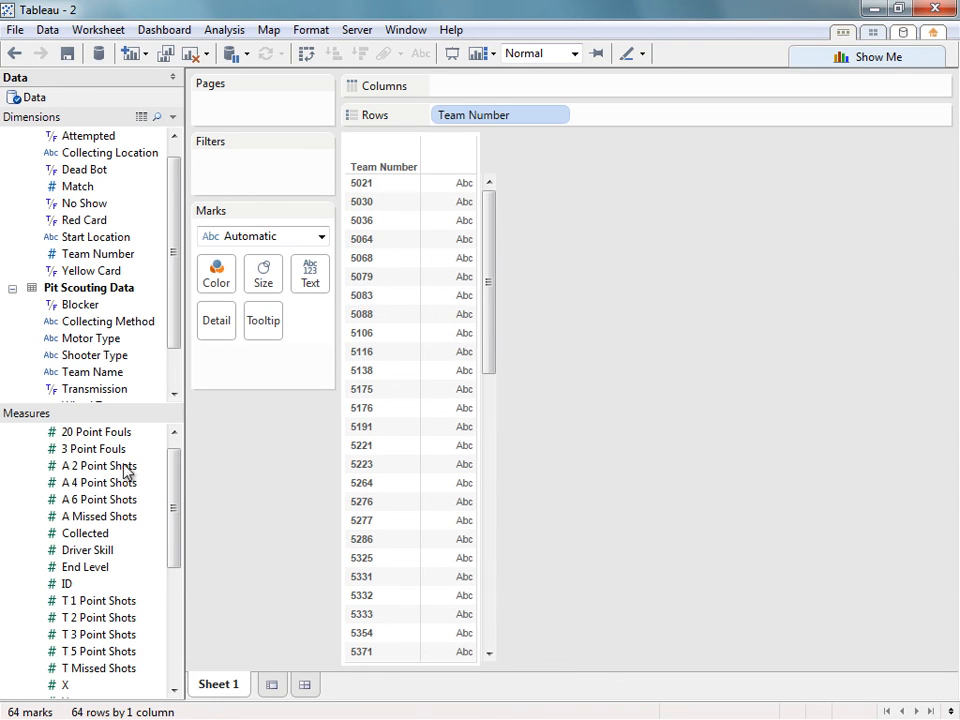
Add Motor Type, Wheel Type and Transmission from Pit Scouting Data to the rows ahead of Team Number.
left_click_drag(174, 484, 178, 448)
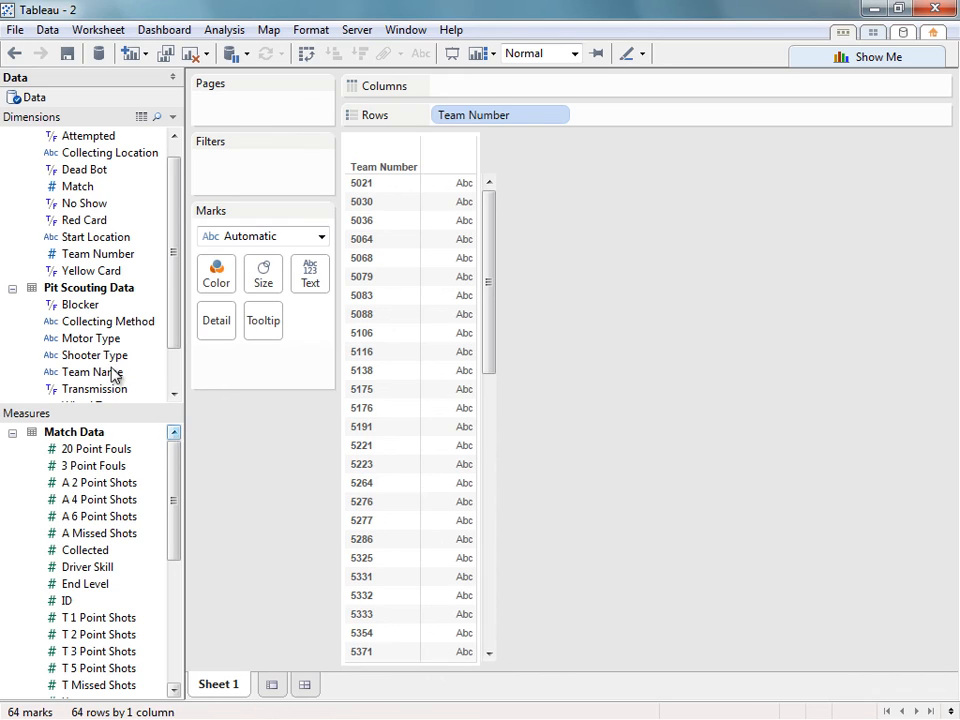
left_click_drag(100, 338, 441, 124)
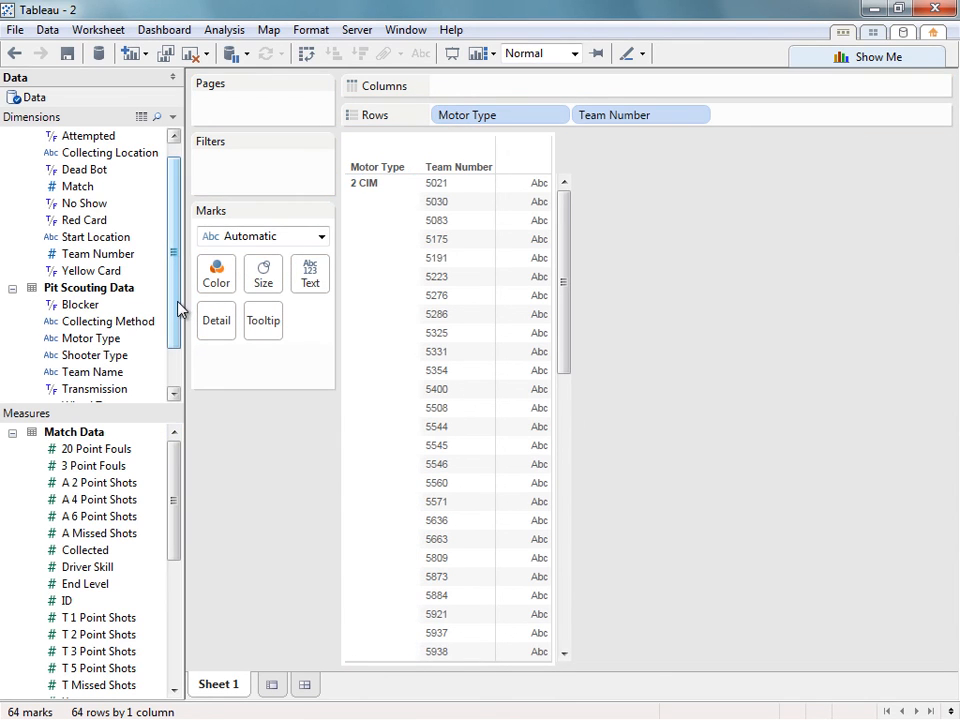
left_click_drag(176, 303, 173, 356)
left_click_drag(108, 356, 570, 119)
left_click_drag(103, 345, 728, 119)
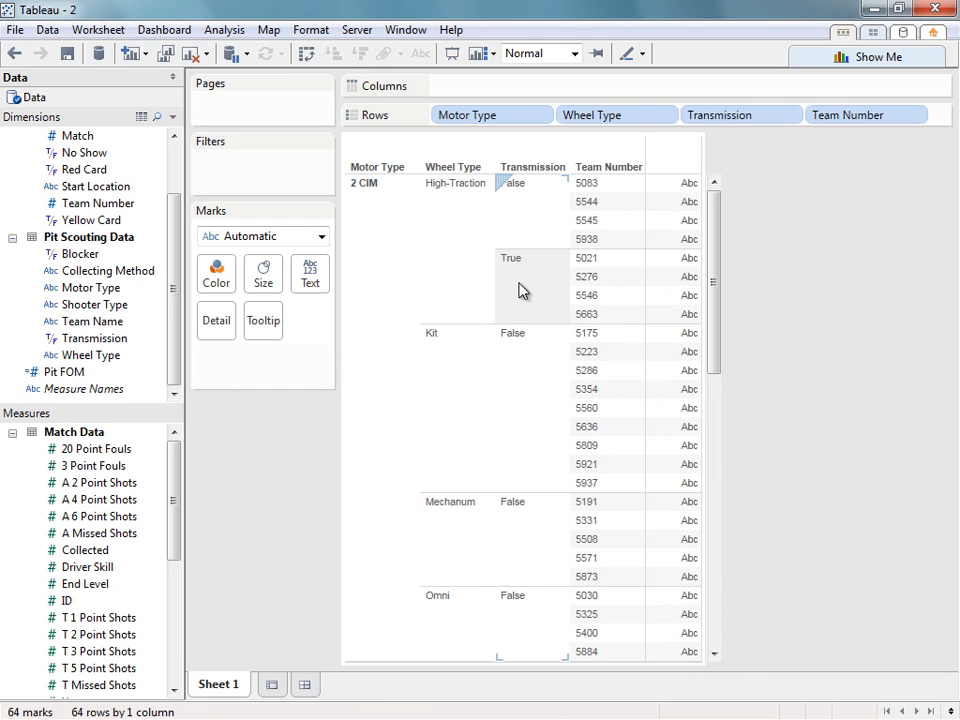
Reorder the table so Transmission lists True before False and Motor Type lists 4 CIM first.
left_click_drag(520, 290, 520, 195)
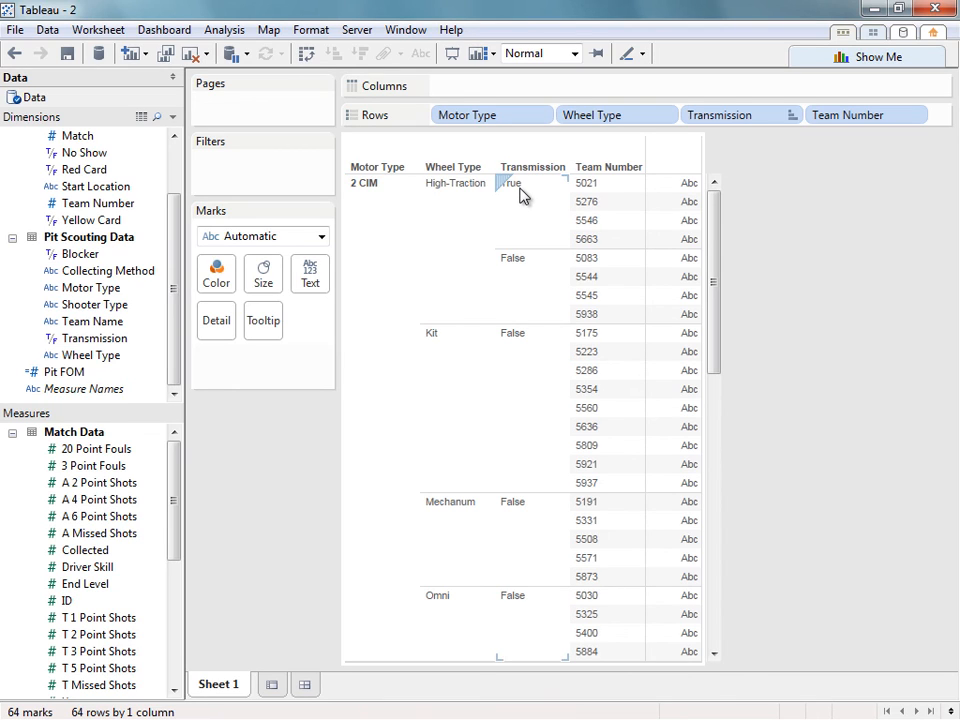
mouse_move(695, 261)
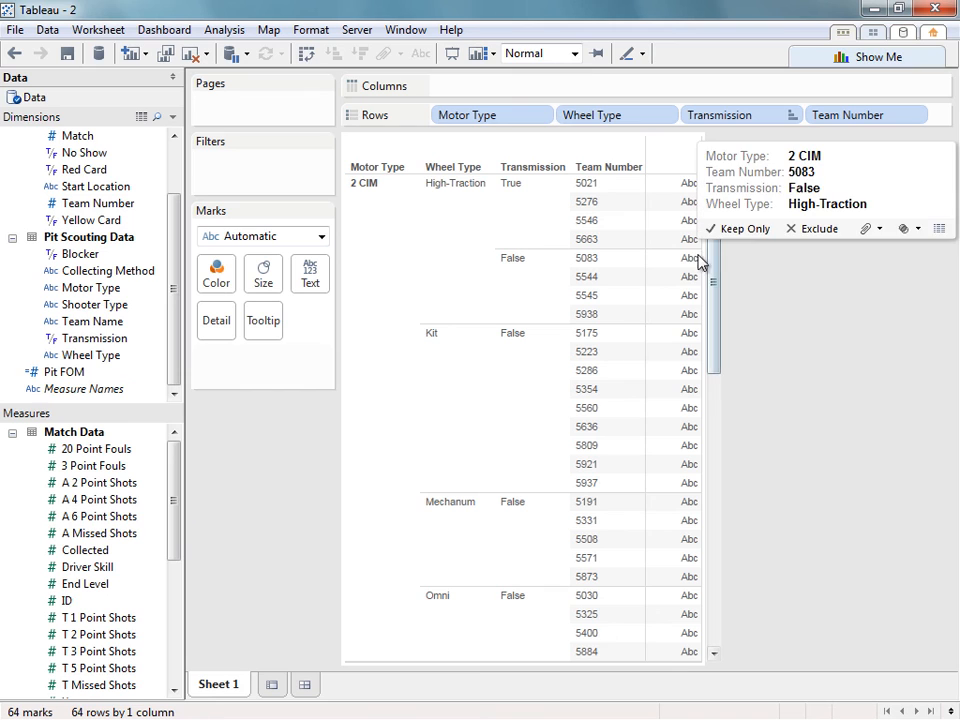
left_click_drag(713, 262, 706, 362)
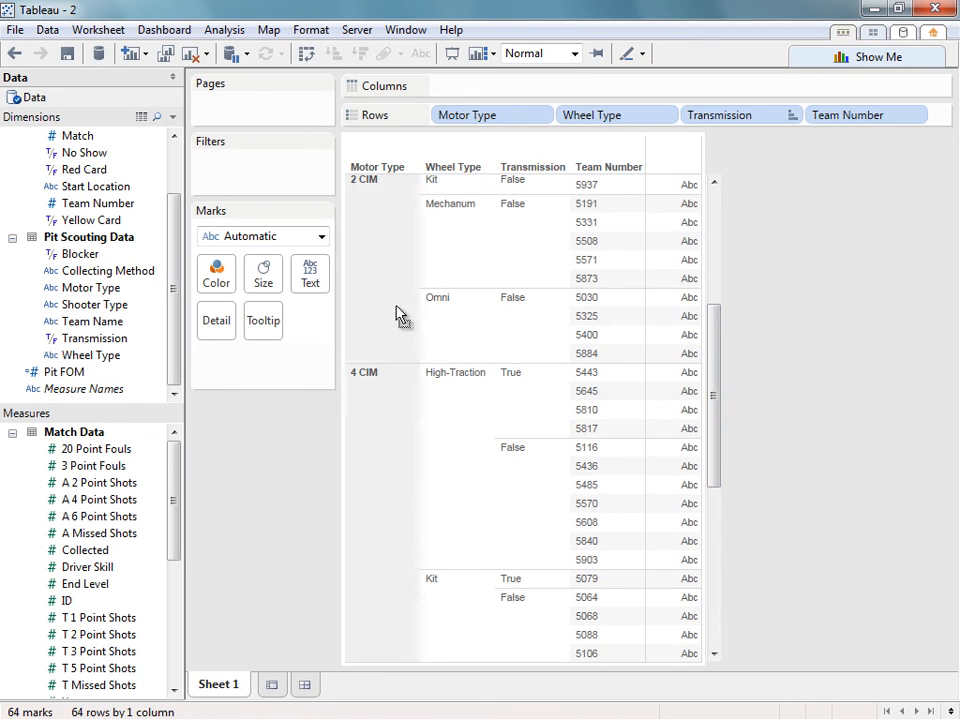
left_click(381, 171)
left_click(381, 171)
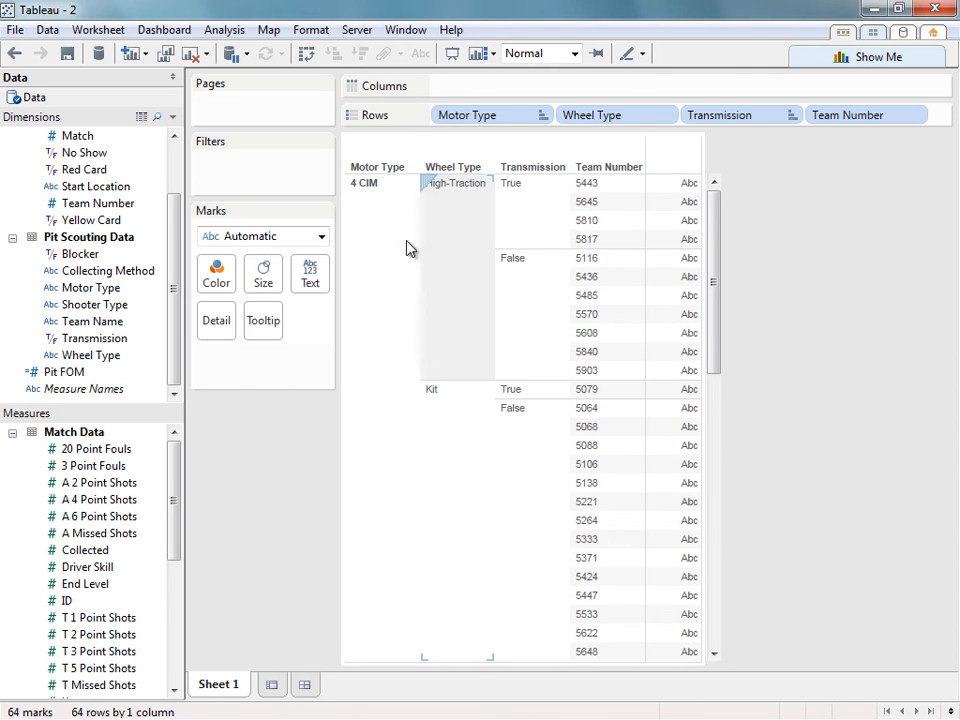
Create a calculated field named Wheel FOM and begin its formula with Case [Wheel Type].
left_click(224, 29)
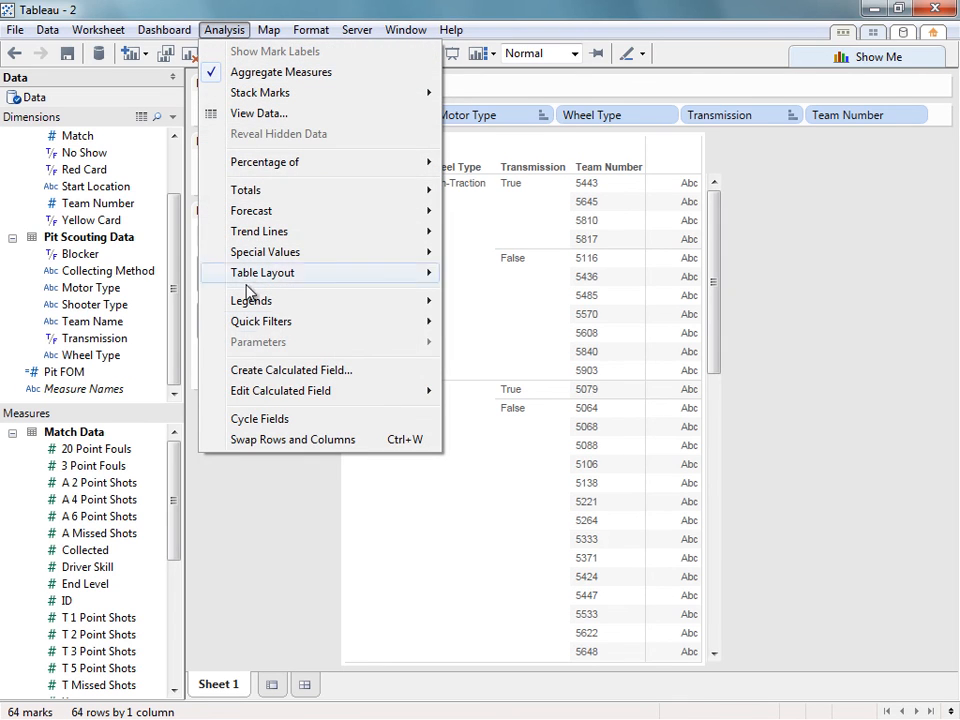
left_click(259, 371)
type("Wheel FOM")
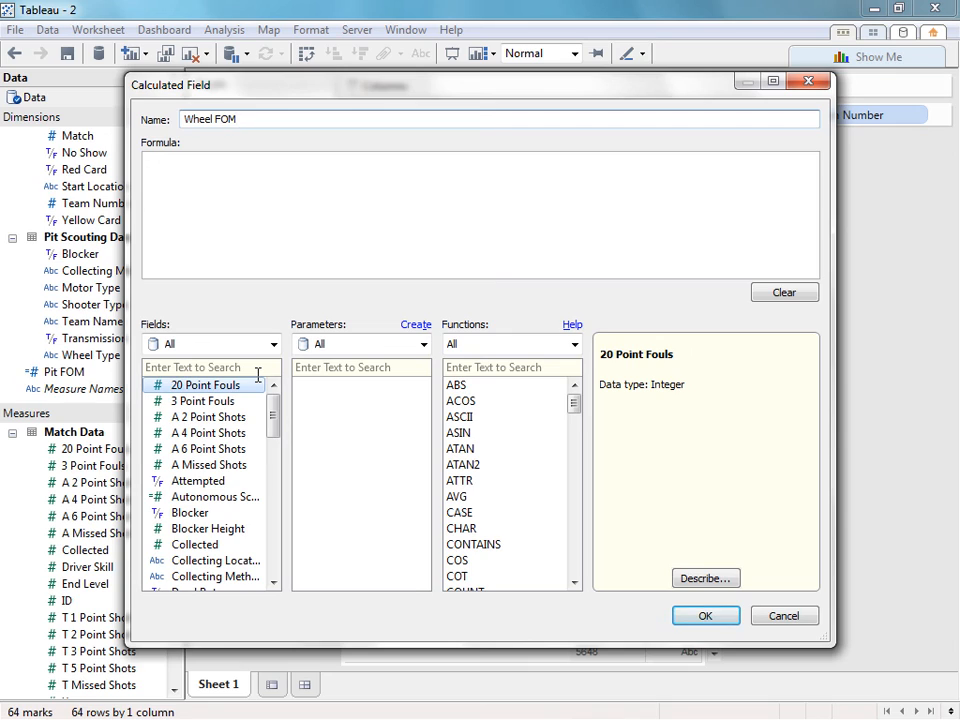
left_click(235, 230)
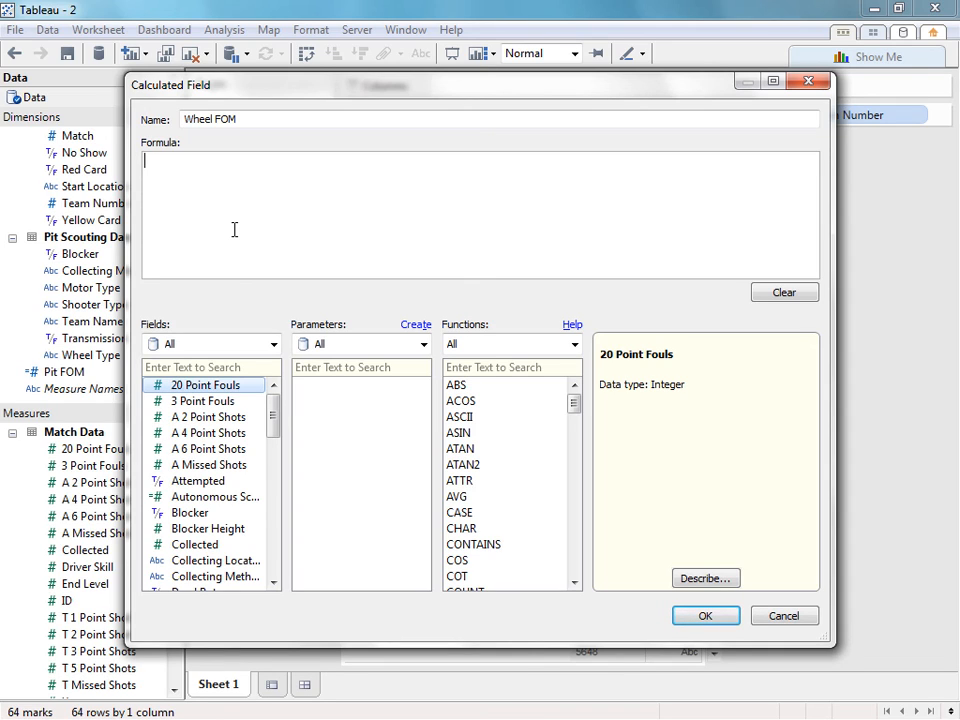
type("Case")
left_click(205, 466)
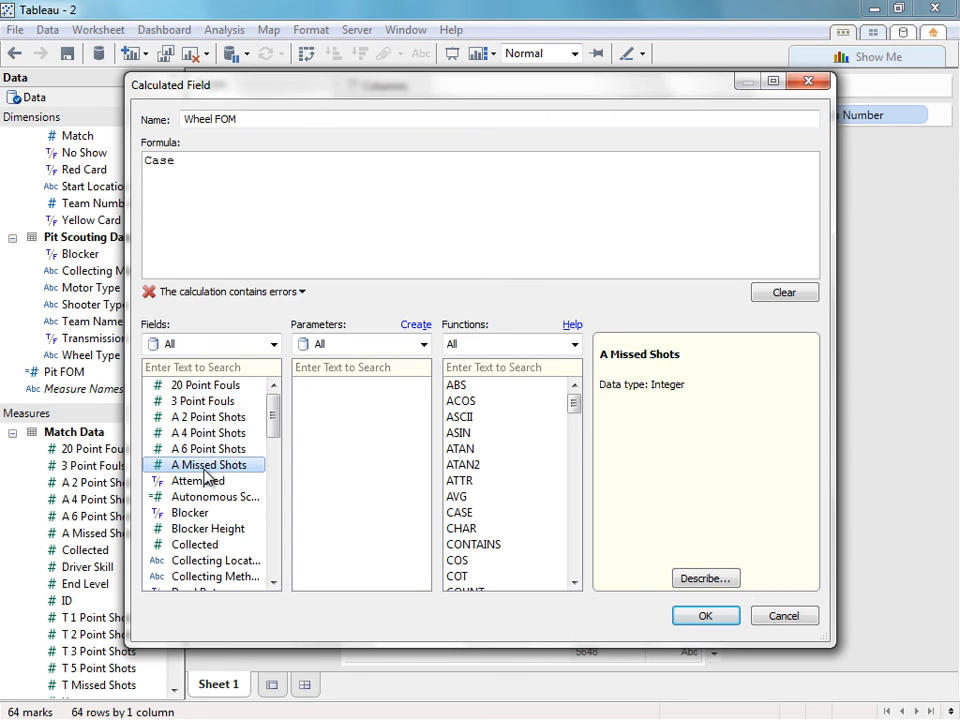
scroll(205, 478, "down", 3)
scroll(205, 478, "down", 4)
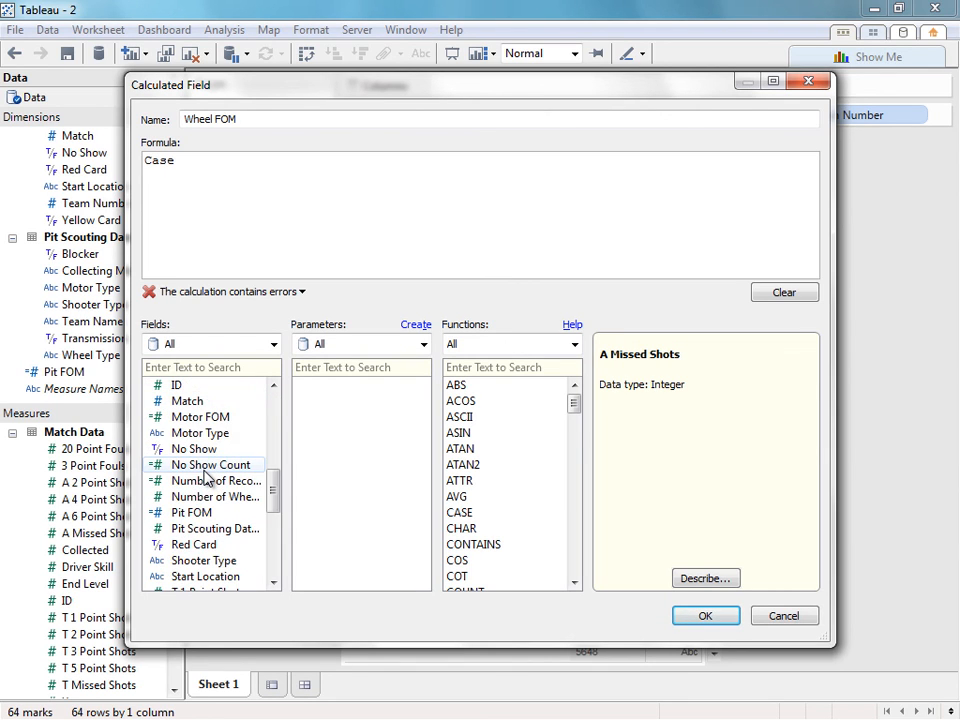
scroll(205, 478, "down", 6)
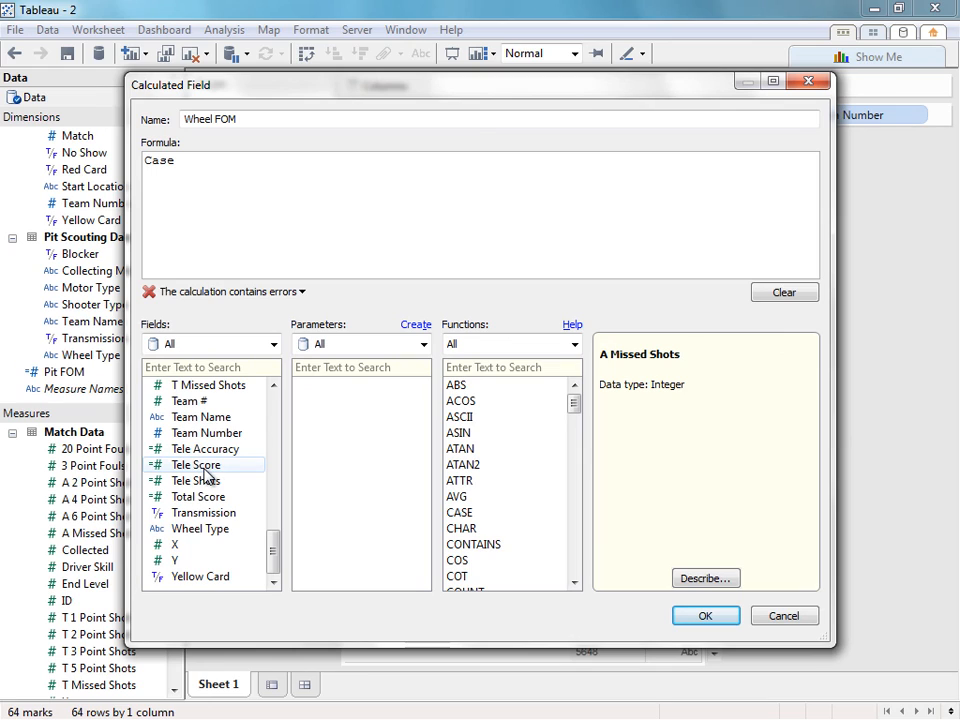
double_click(198, 529)
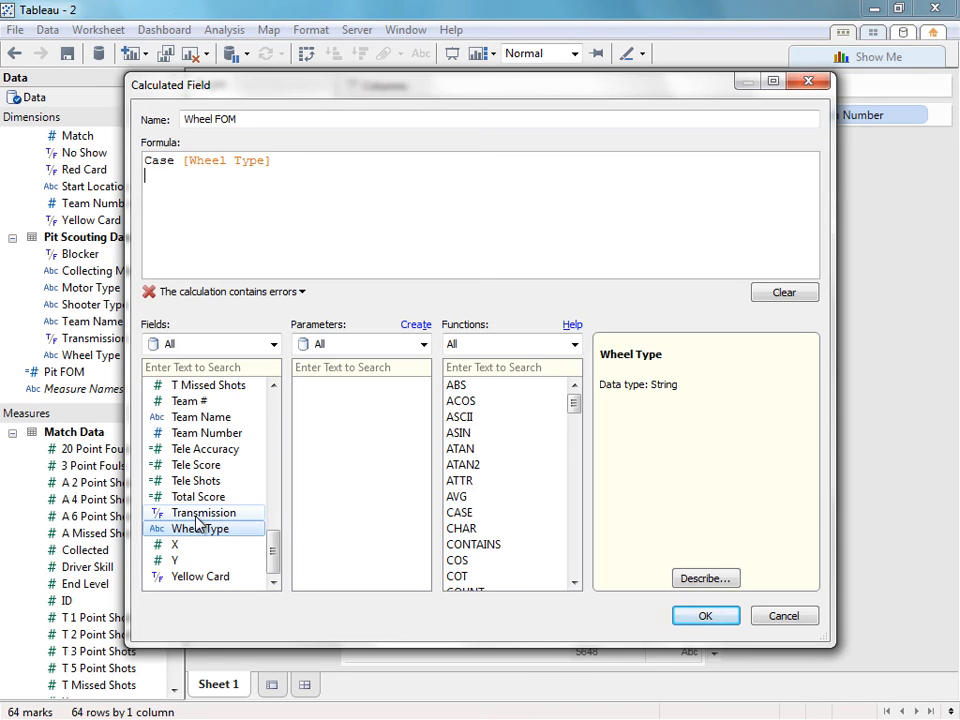
Add formula cases that score "High-Traction" wheels as 3 and "Kit" wheels as 2.
key("Return")
type("WHen ")
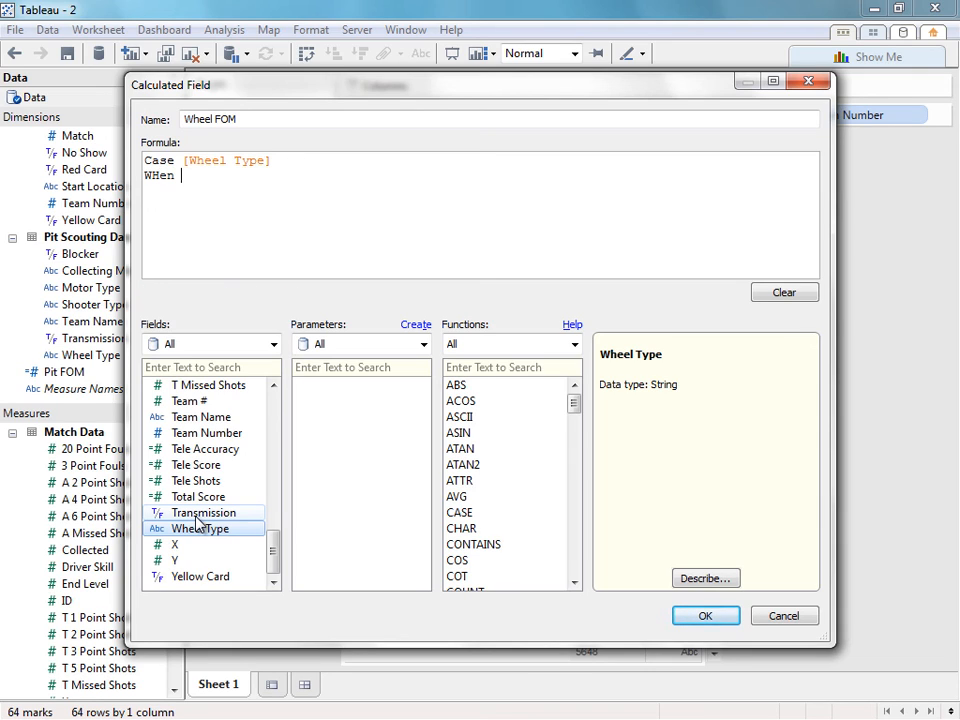
type("\"High-Traction")
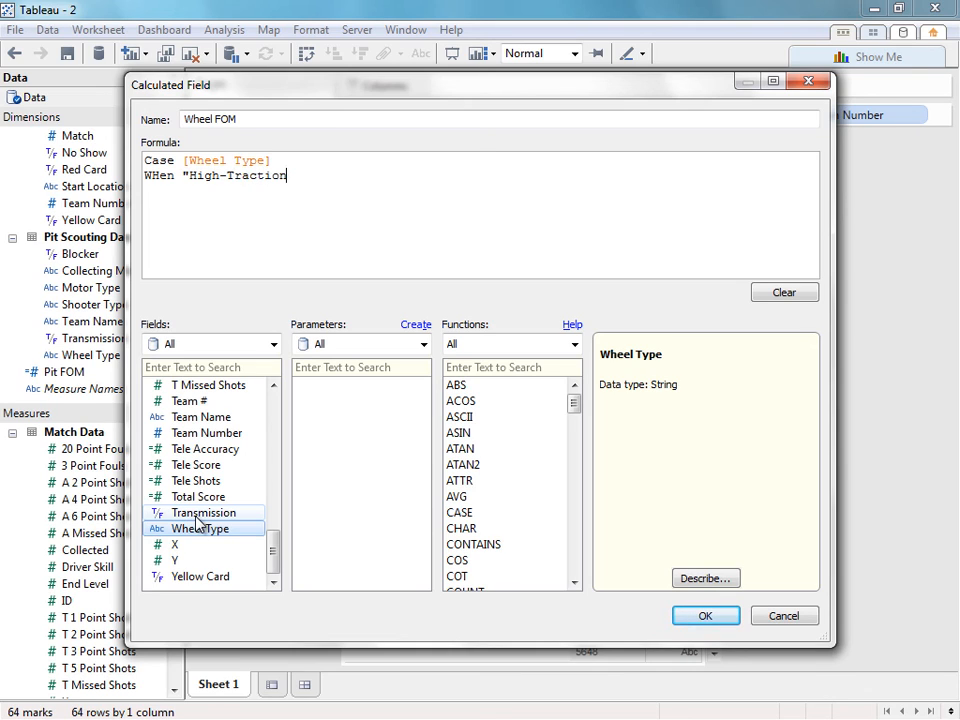
key("BackSpace")
type("\" then")
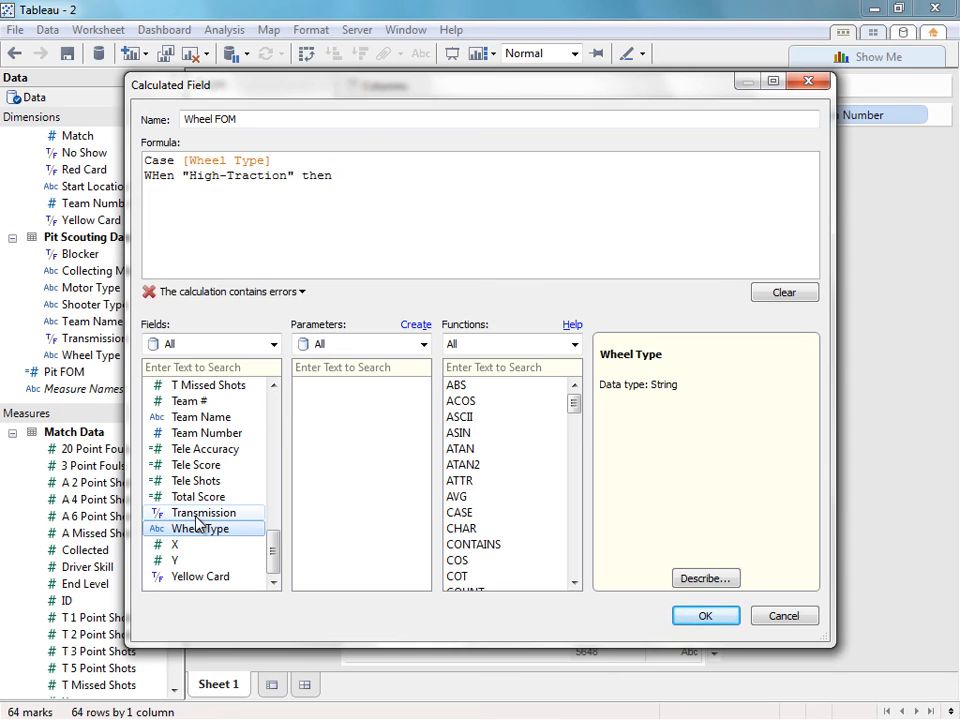
type(" 3")
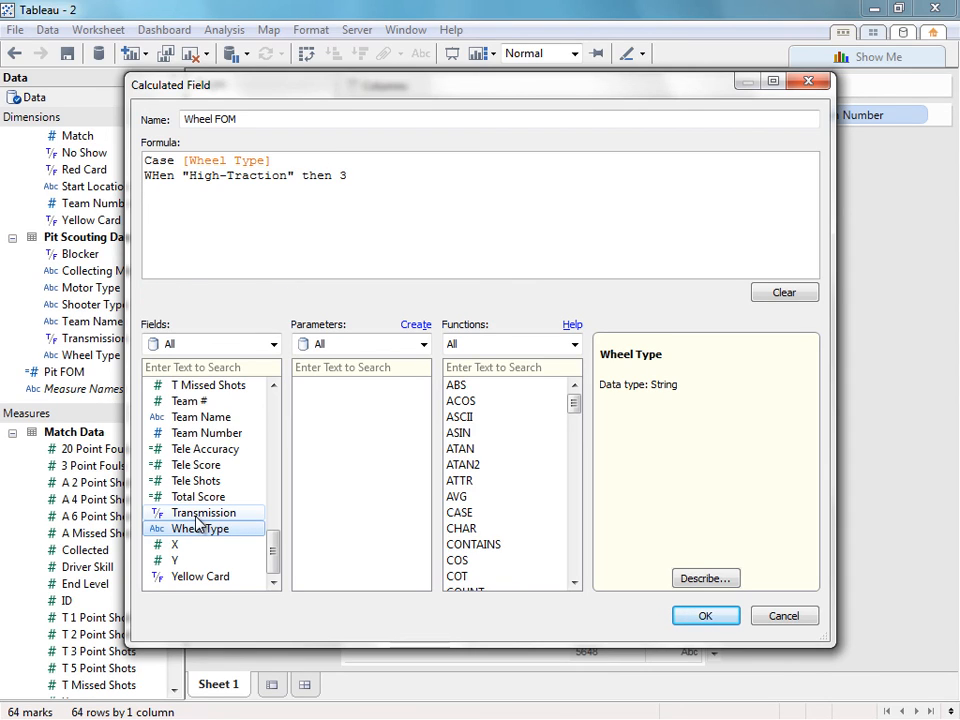
key("Return")
type("When \"Kit\" then 2")
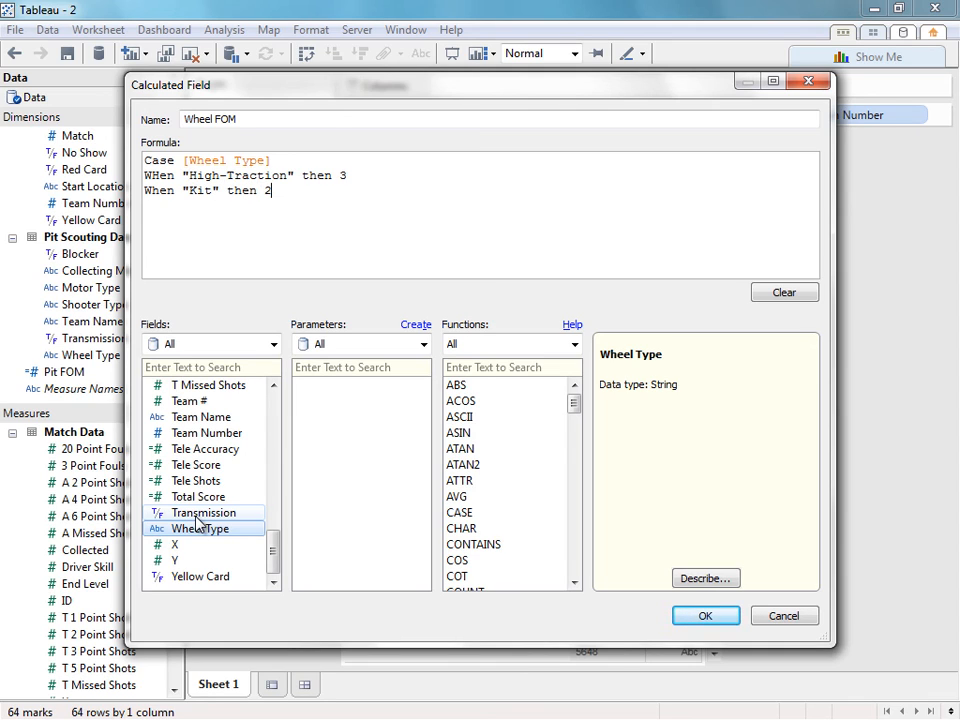
Add cases scoring "Mechanum" as 0 and "Omni" as -2, close the formula with end, and save the Wheel FOM field.
key("Return")
type("When \"Mechanum\" ")
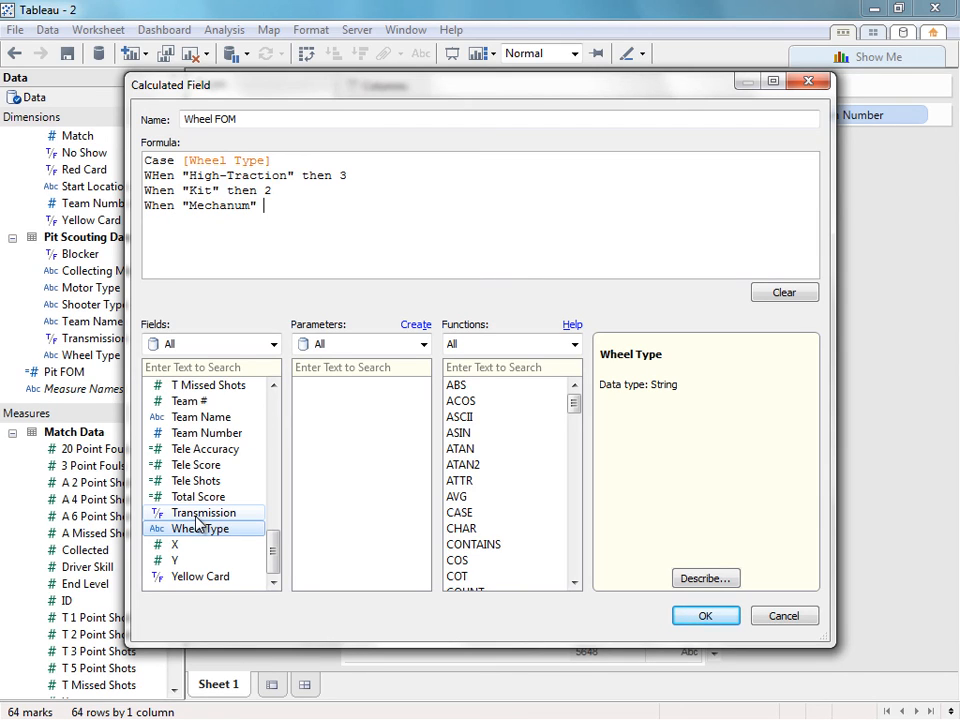
type("then 0")
key("Return")
type("When \"Omni\"")
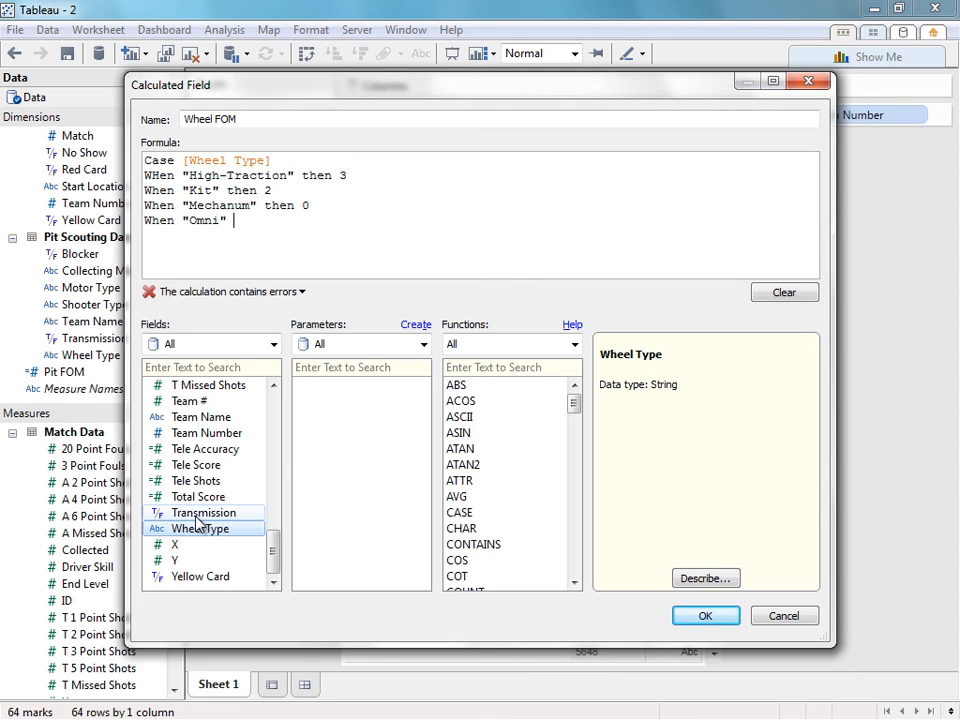
type("then -2")
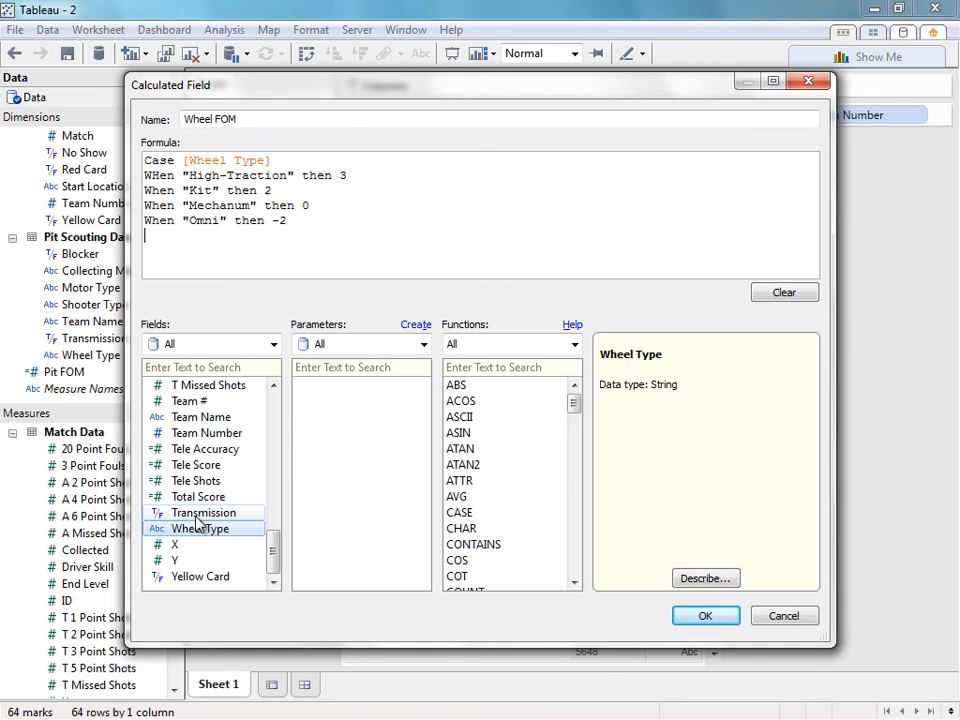
key("Return")
type("end")
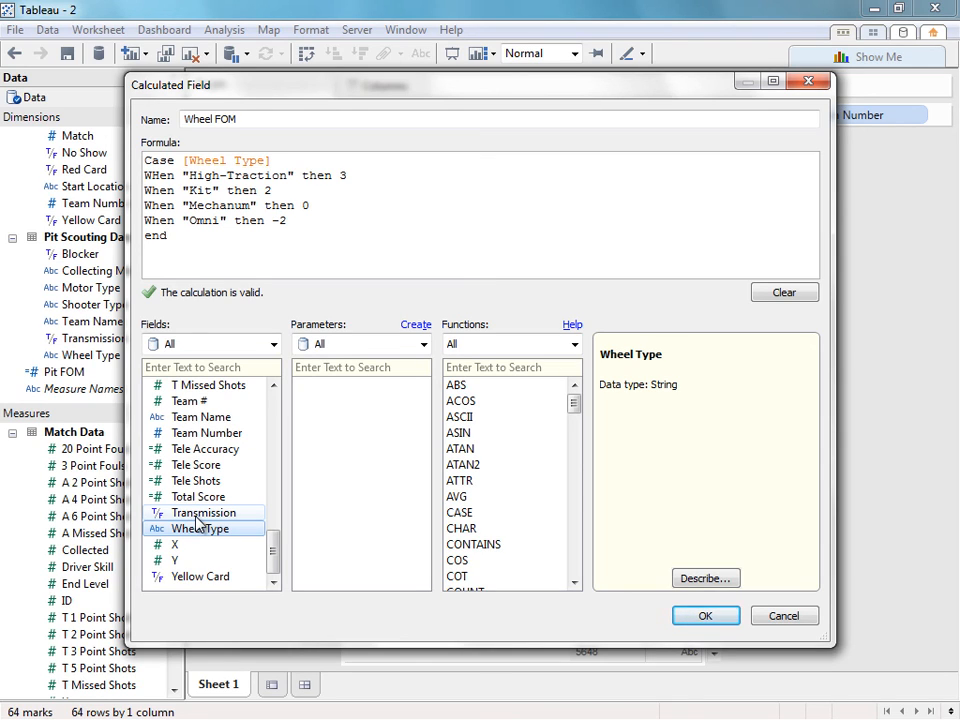
left_click(679, 617)
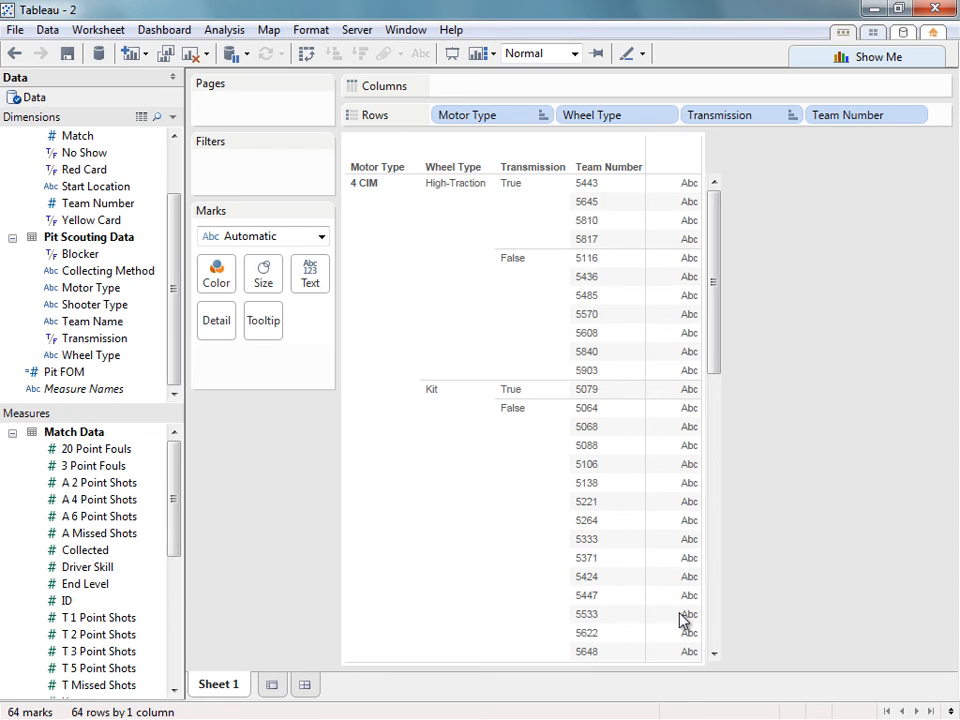
Create a calculated field named Pit FOM.
mouse_move(680, 619)
left_click(226, 32)
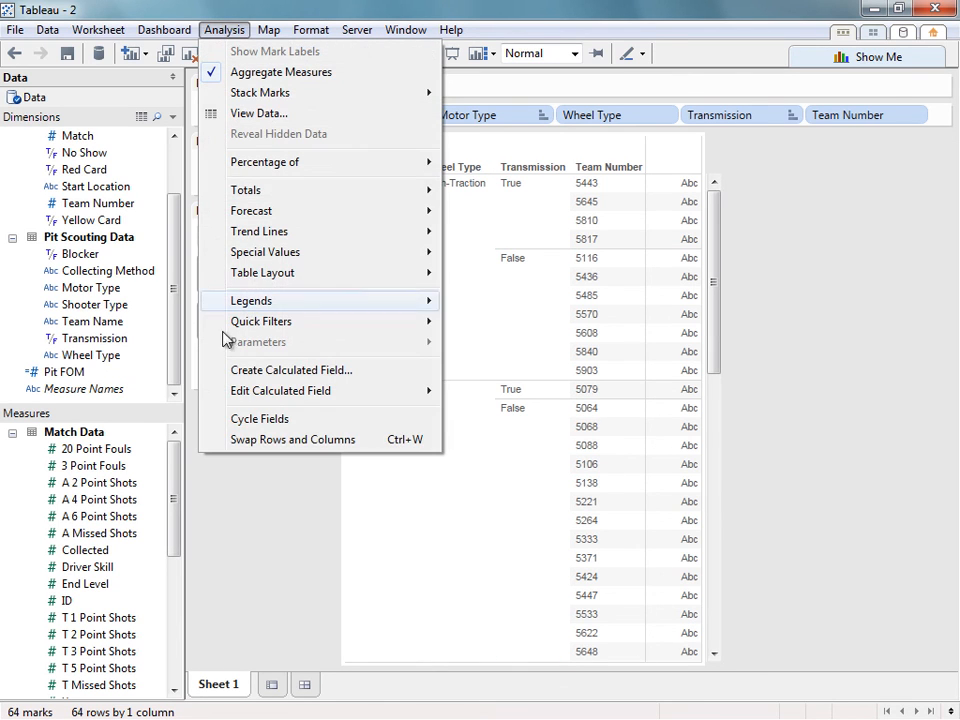
left_click(251, 369)
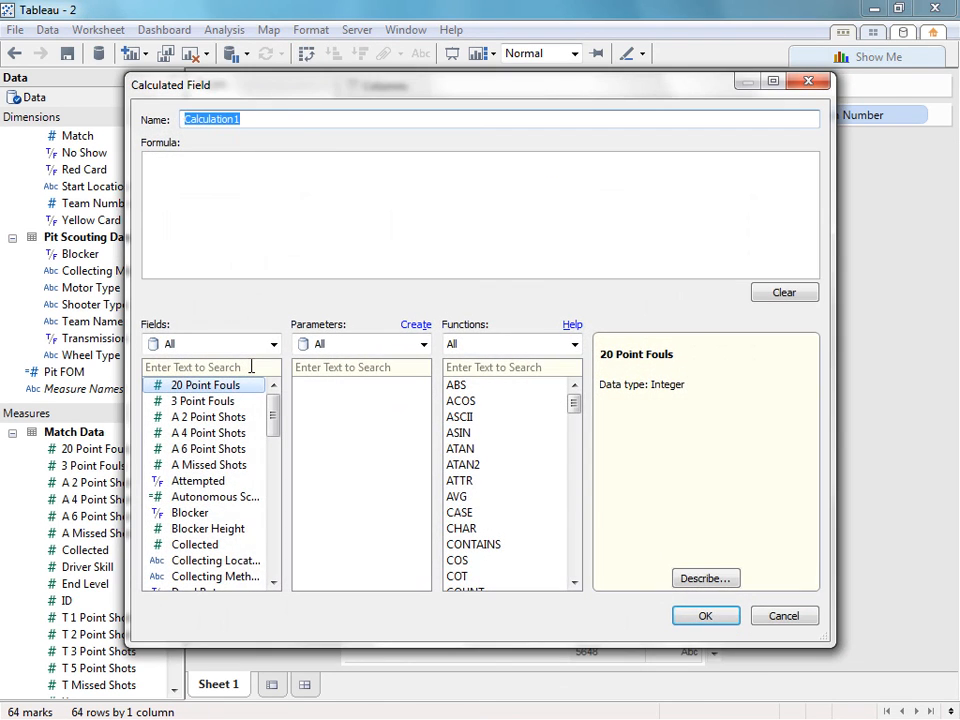
type("Pit FOM")
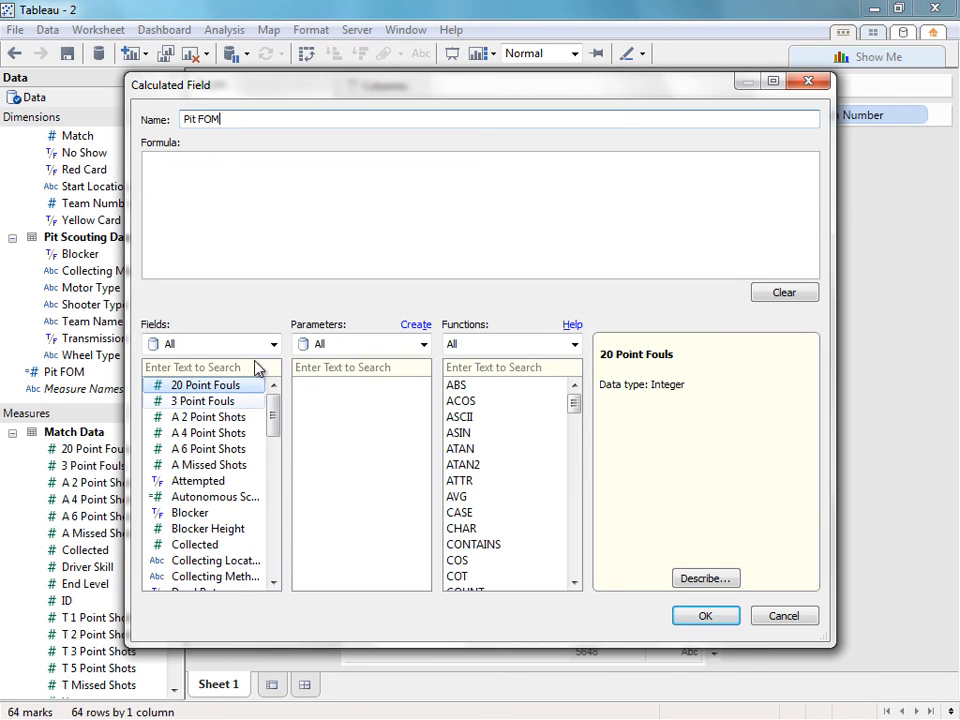
left_click(255, 231)
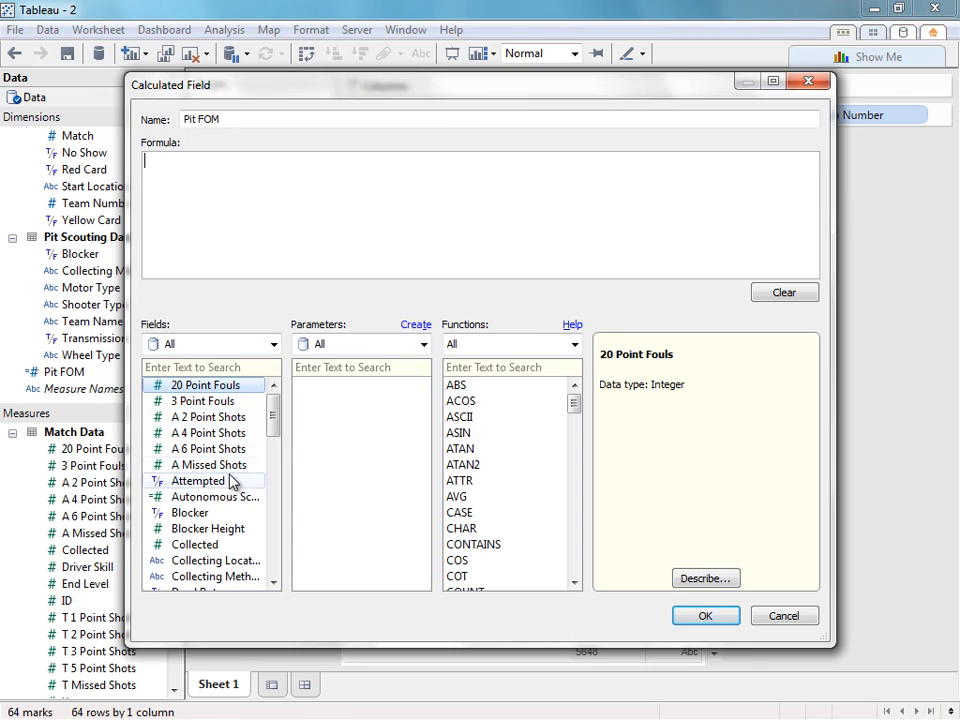
Insert the fields FOM Collecting Method, FOM Transmission, Motor FOM and Wheel FOM into the Pit FOM formula.
scroll(278, 432, "down", 2)
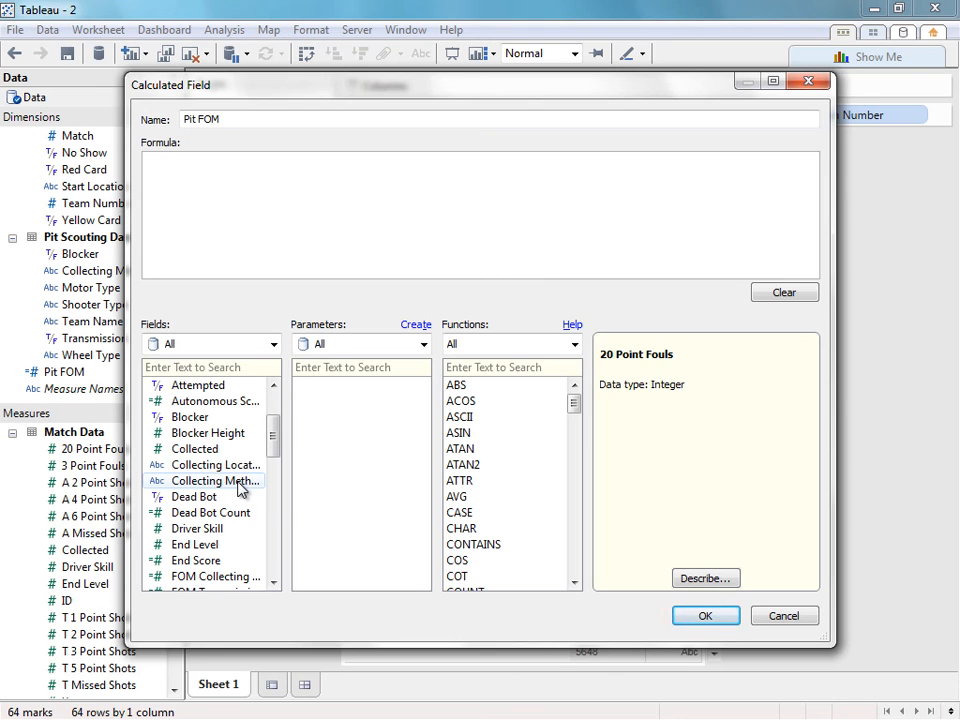
double_click(242, 576)
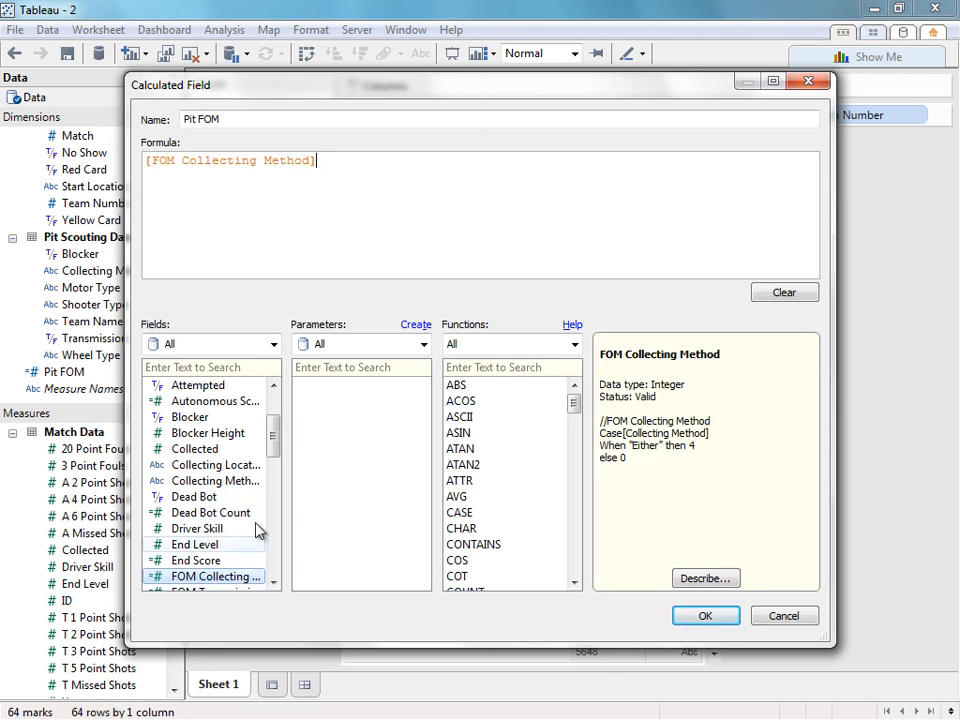
scroll(277, 455, "down", 3)
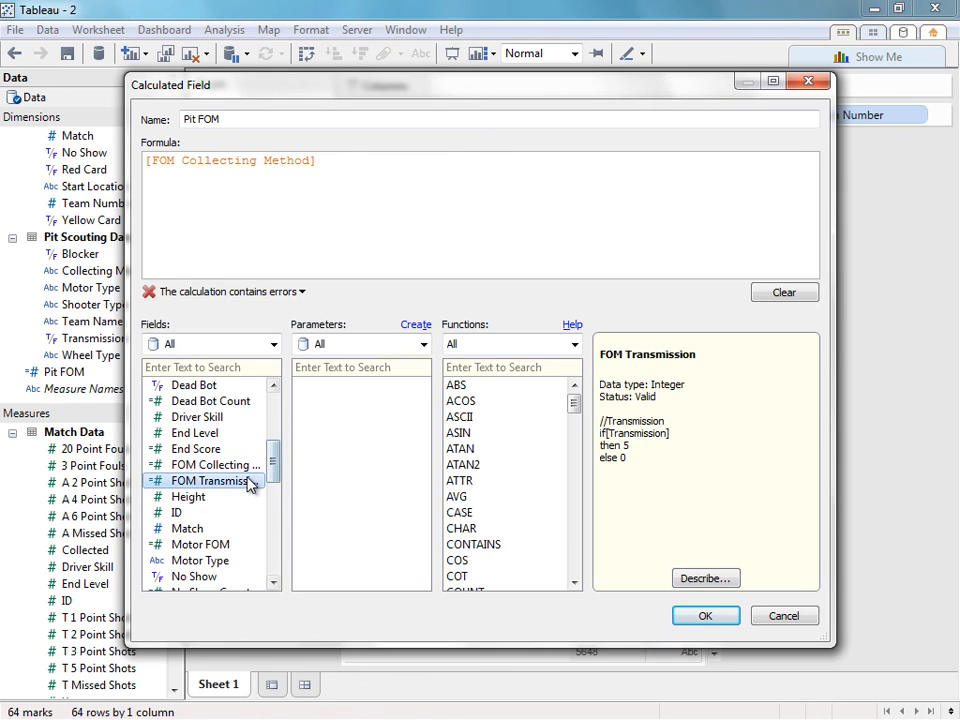
double_click(251, 482)
double_click(232, 546)
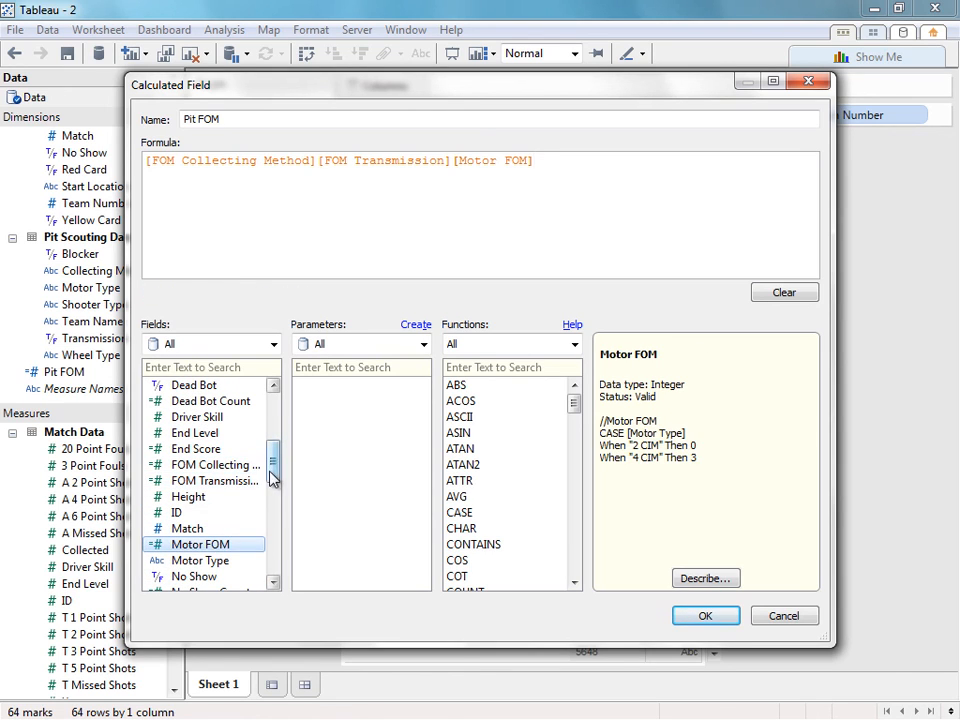
left_click_drag(272, 478, 268, 561)
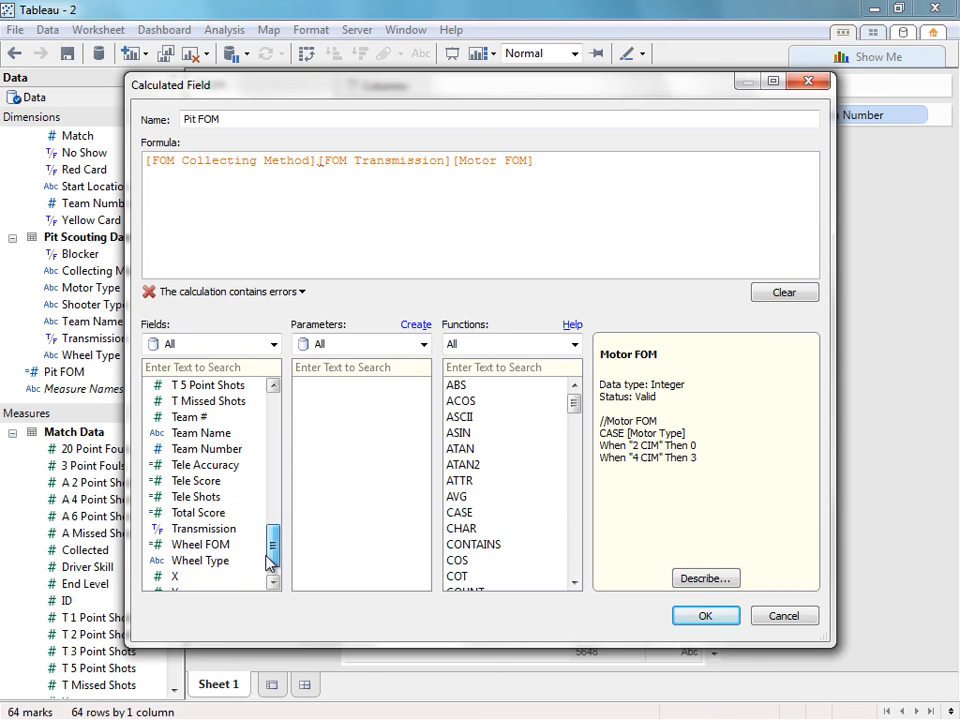
double_click(255, 545)
Add plus signs between the four fields so the formula sums them, and save the Pit FOM field.
left_click(318, 160)
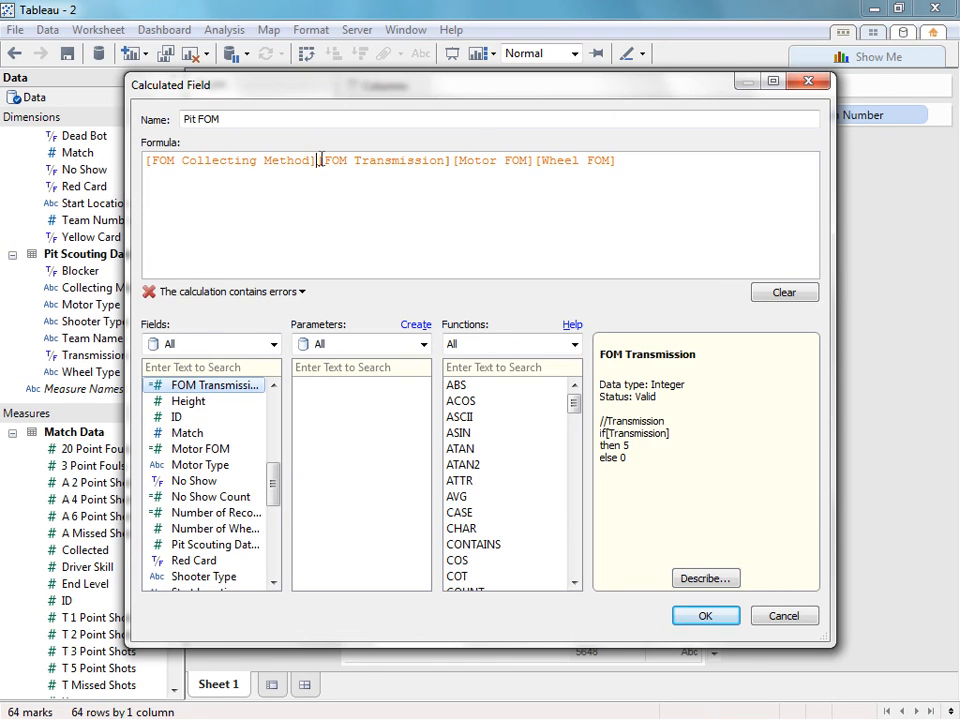
type("+")
left_click(457, 160)
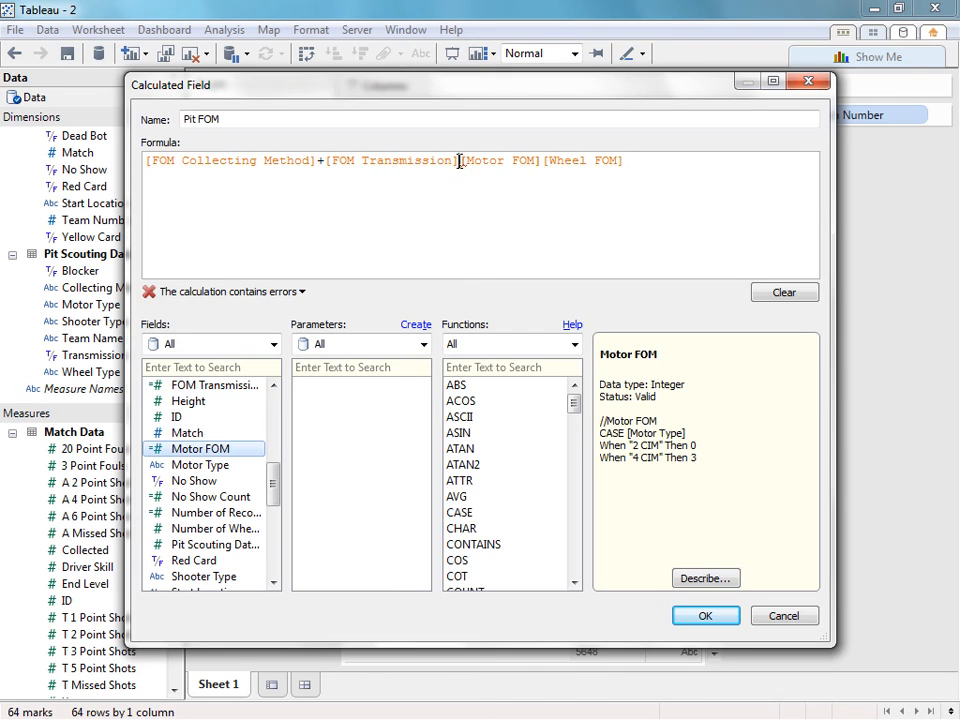
type("+")
left_click(549, 160)
type("+")
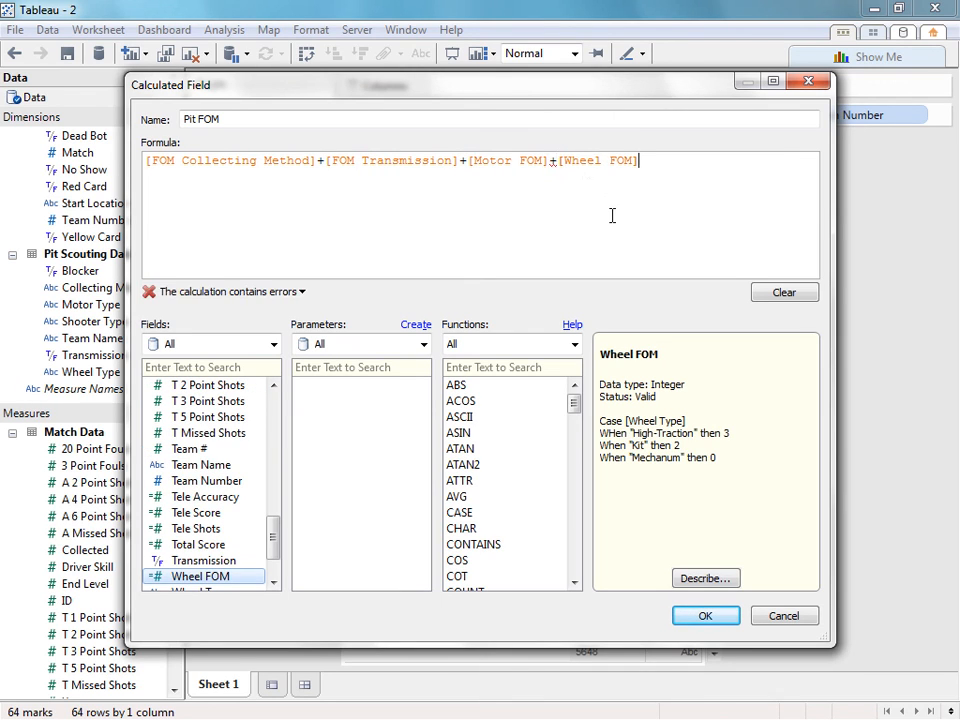
left_click(612, 215)
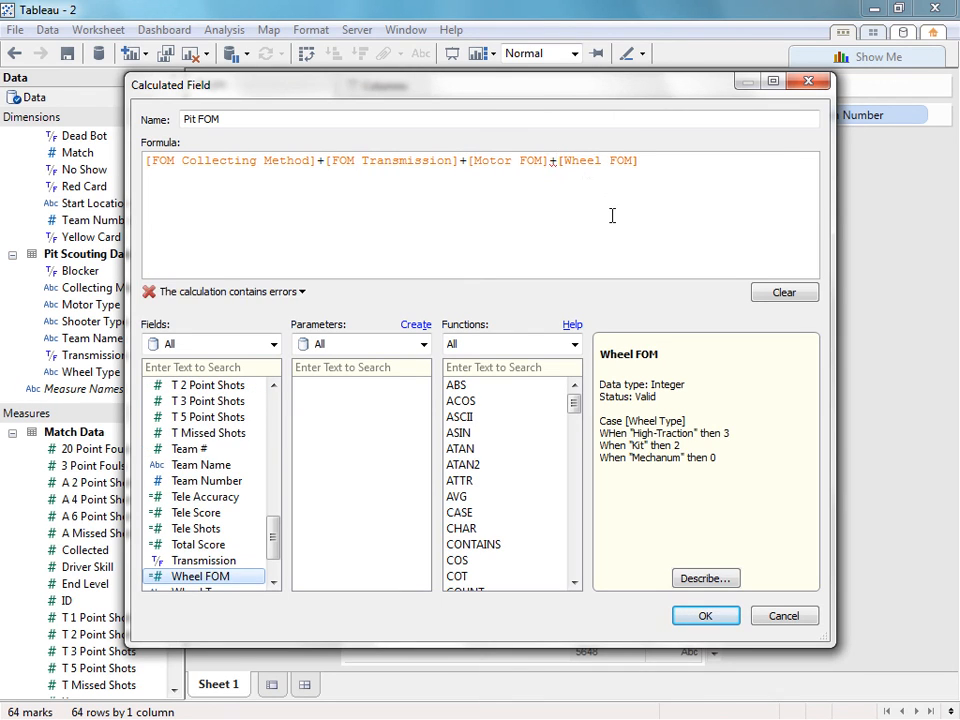
left_click(705, 615)
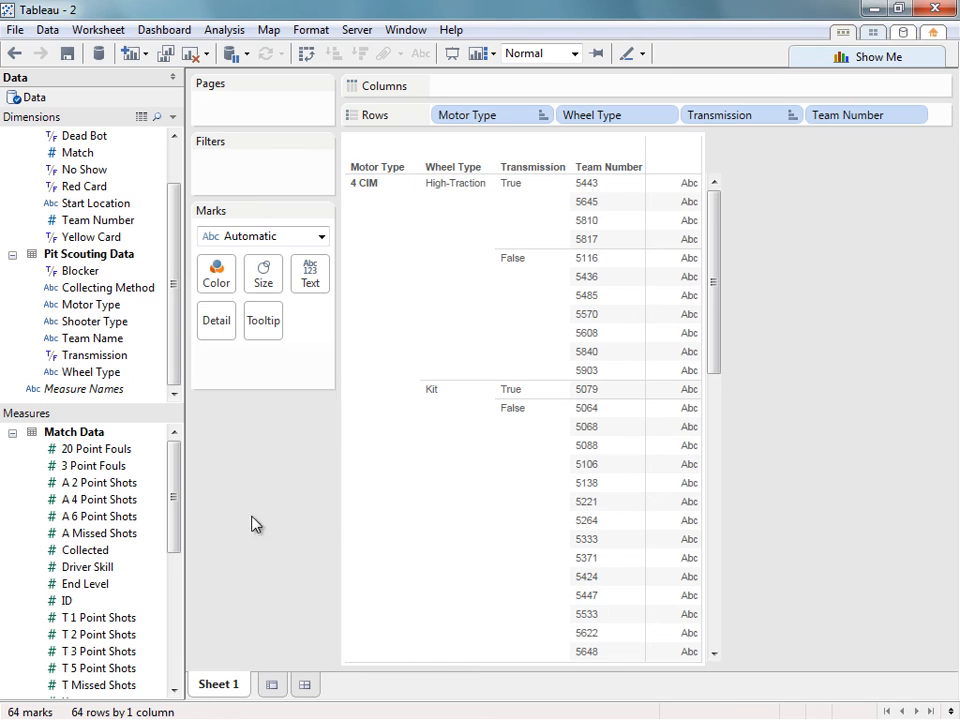
Add Pit FOM as the first row field, ahead of Motor Type, and sort its values in descending order.
left_click_drag(174, 497, 176, 658)
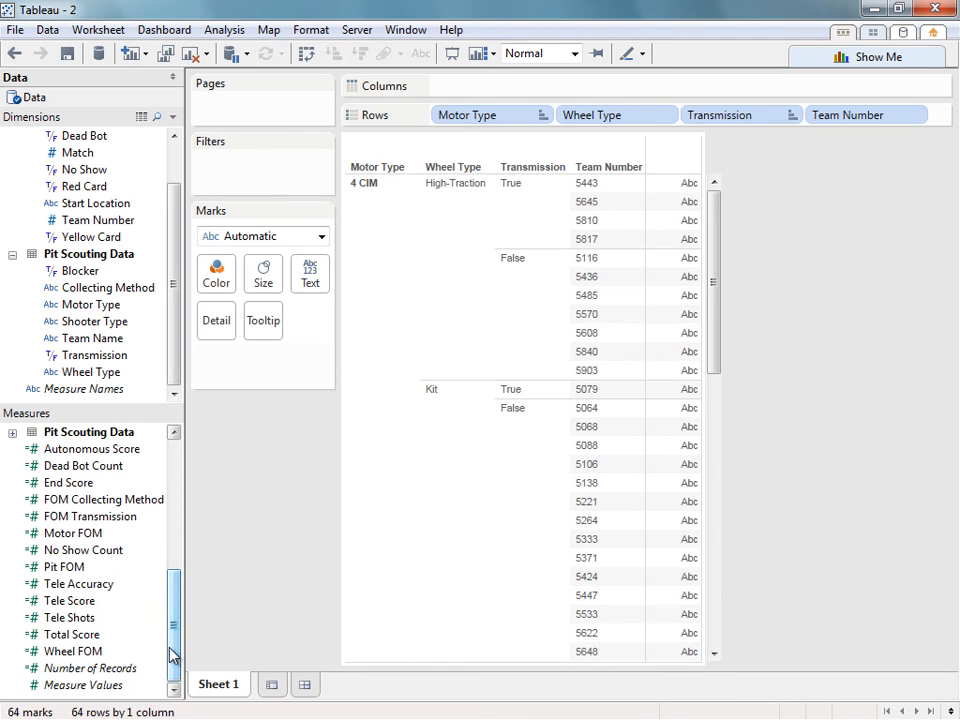
left_click_drag(79, 574, 433, 118)
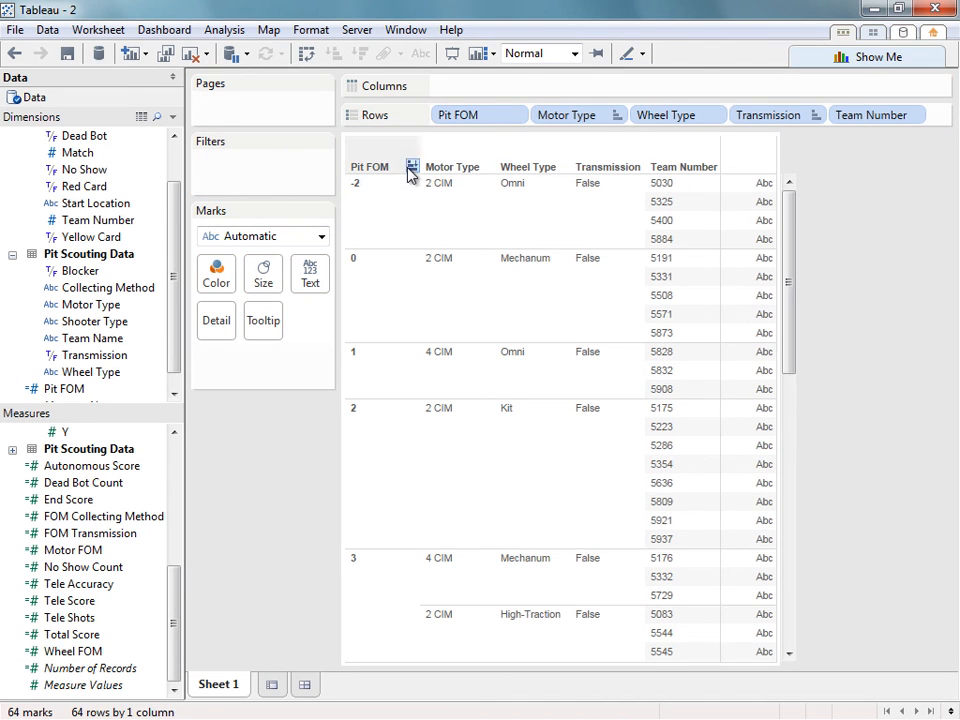
left_click(411, 170)
left_click(411, 170)
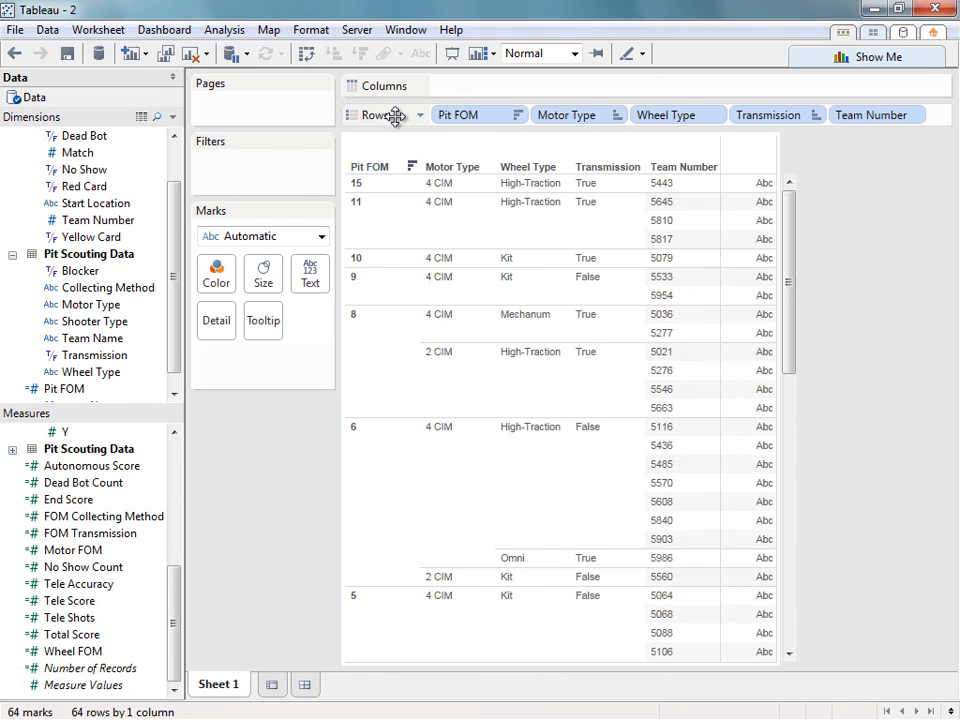
Show Team Name as the text mark in the table and widen its column to fit the full names.
left_click_drag(120, 341, 304, 272)
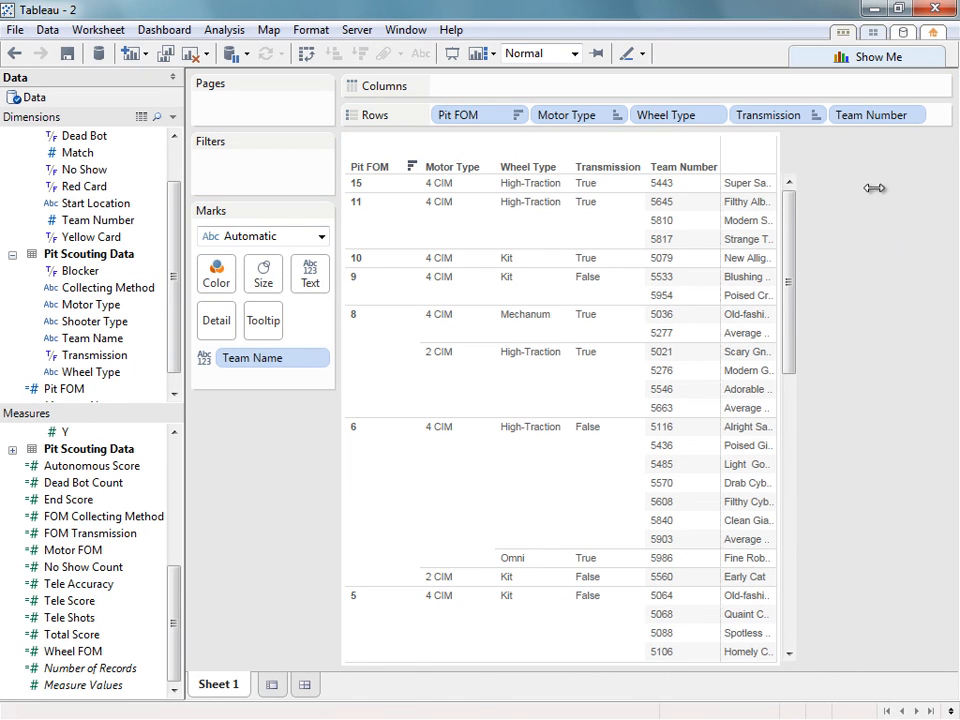
left_click_drag(874, 188, 876, 187)
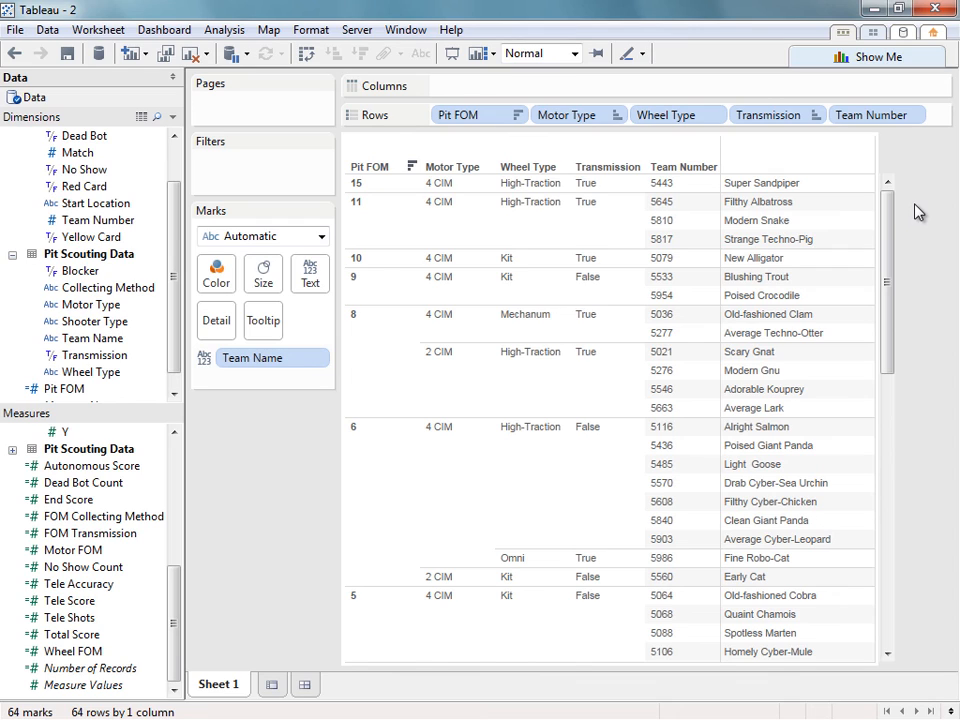
Add a new worksheet, Sheet 2, and list Team Number in its rows.
left_click(269, 688)
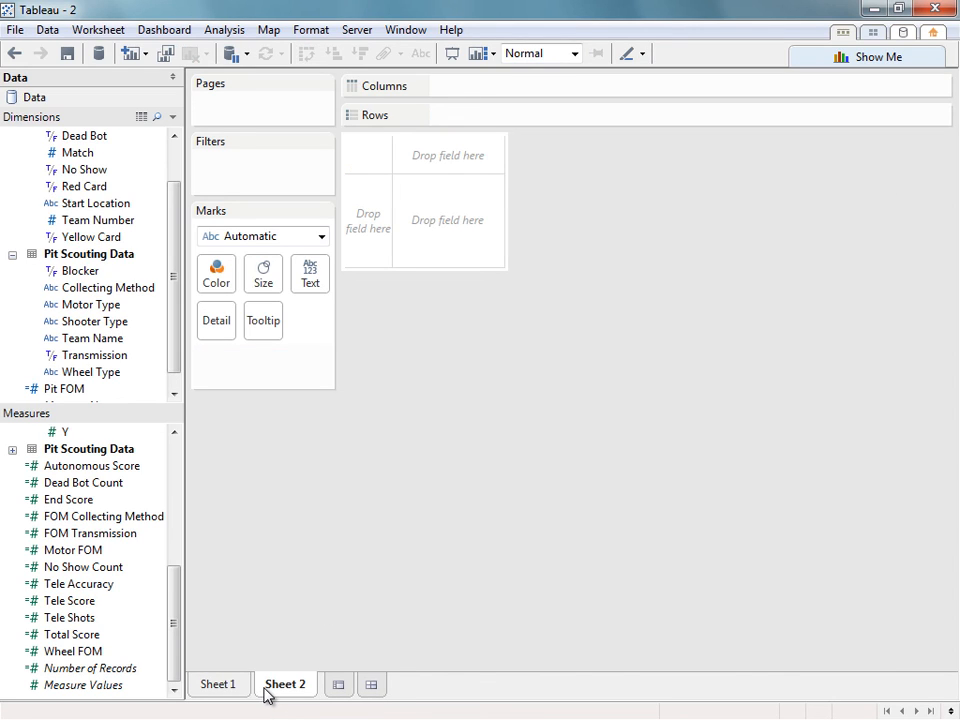
left_click_drag(88, 218, 366, 231)
left_click(105, 516)
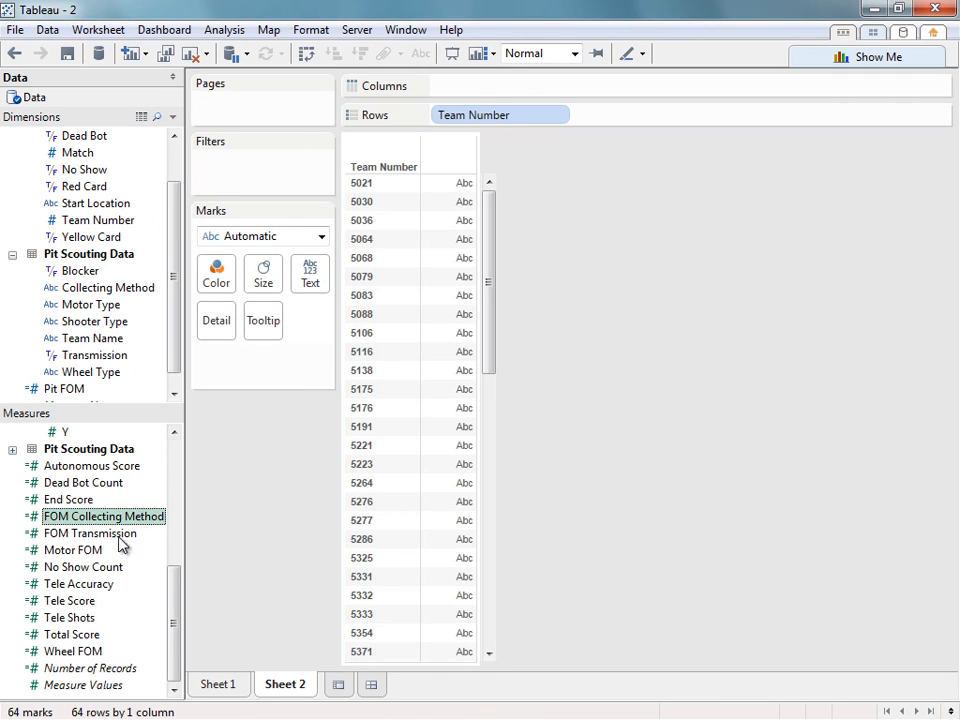
Add the average of Total Score to the columns and sort the teams by it in descending order.
left_click_drag(84, 634, 445, 86)
left_click(390, 327)
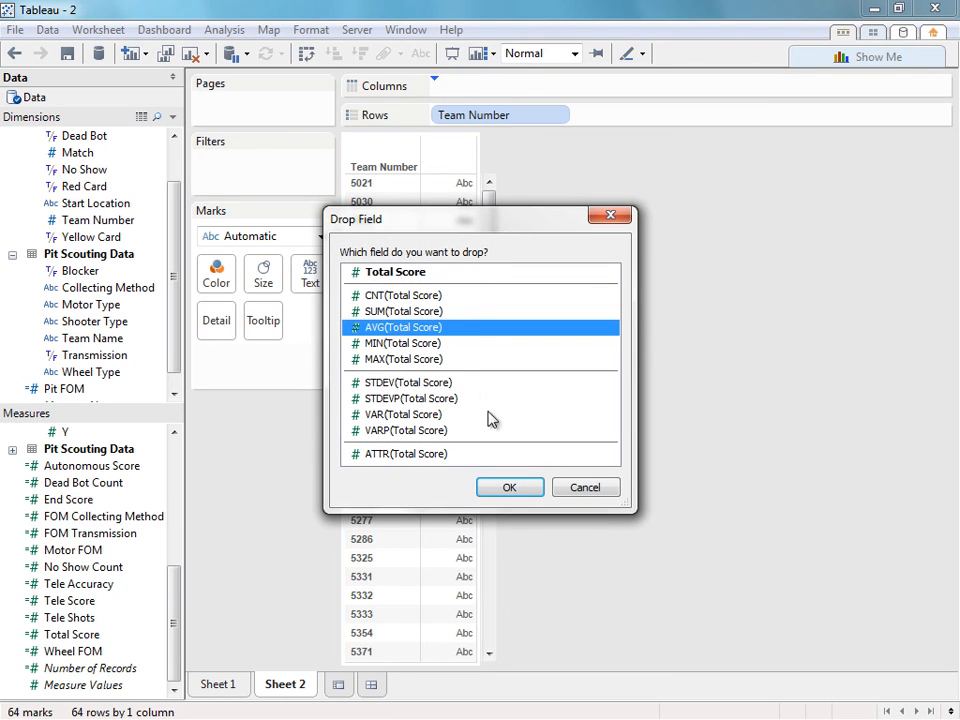
left_click(508, 487)
left_click(361, 55)
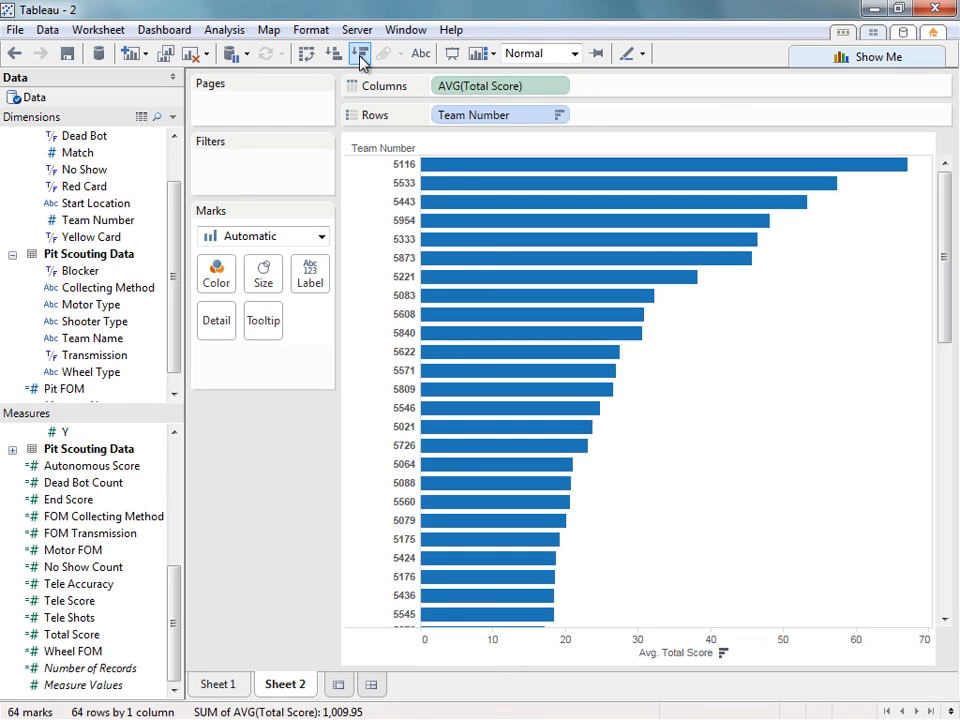
Color the bars by Pit FOM and make that field continuous.
left_click_drag(72, 389, 217, 279)
left_click(320, 358)
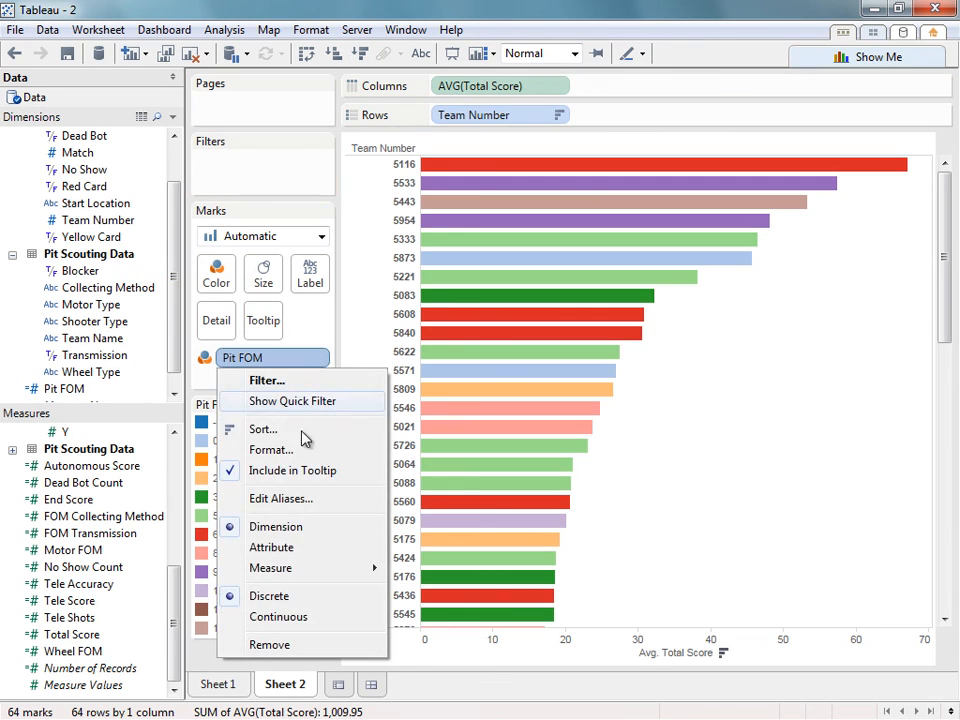
left_click(293, 618)
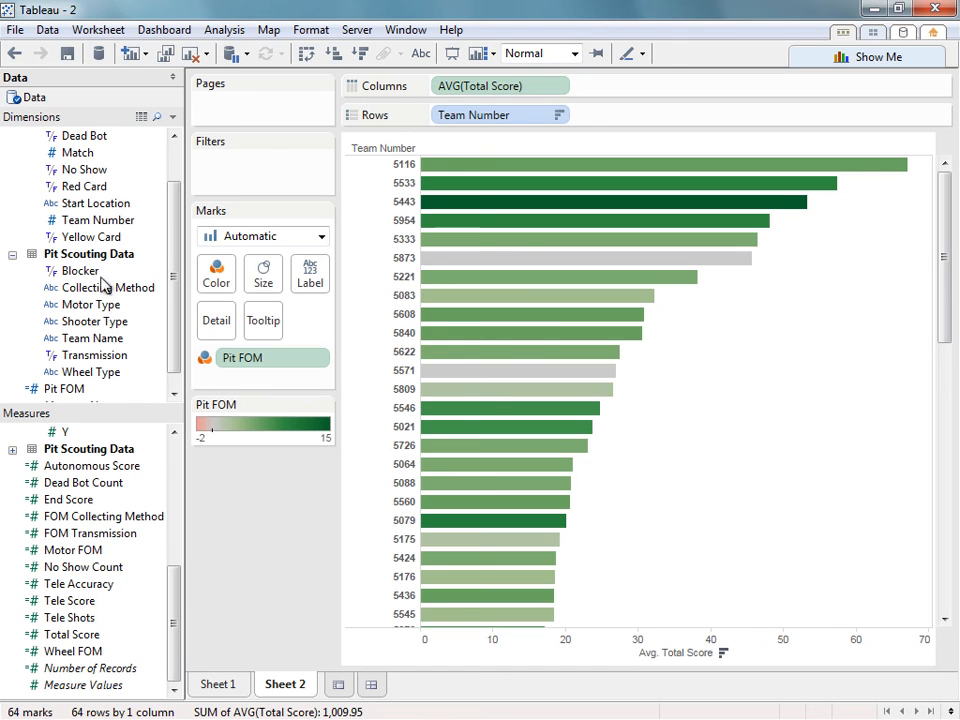
Create a calculated field from the Yellow Card dimension and name it Yellow Card Count.
left_click(88, 238)
right_click(88, 240)
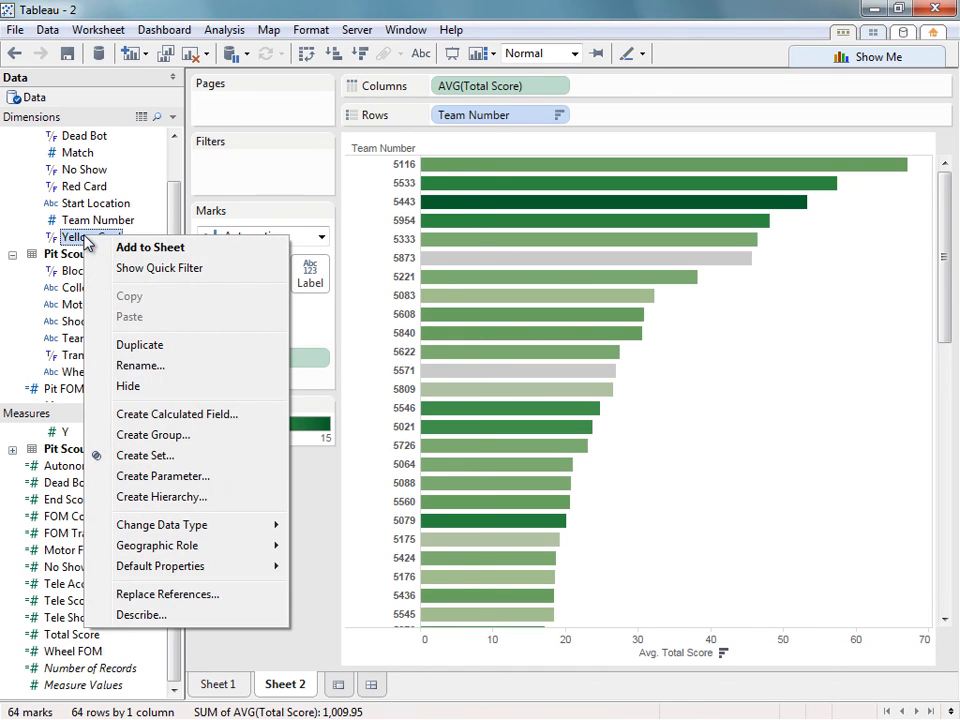
left_click(196, 416)
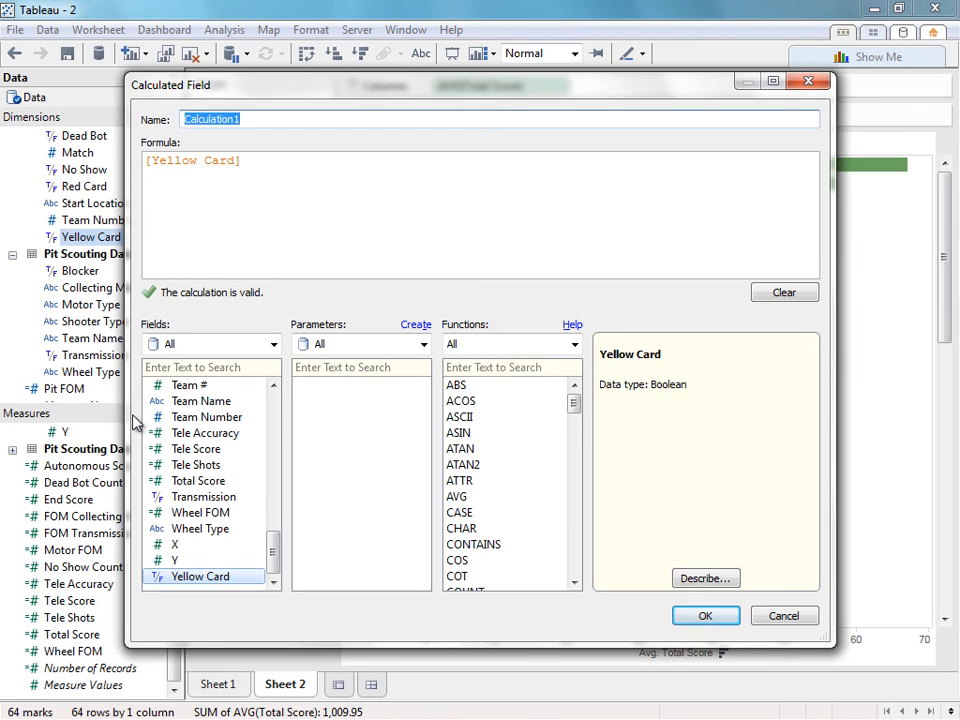
type("Y")
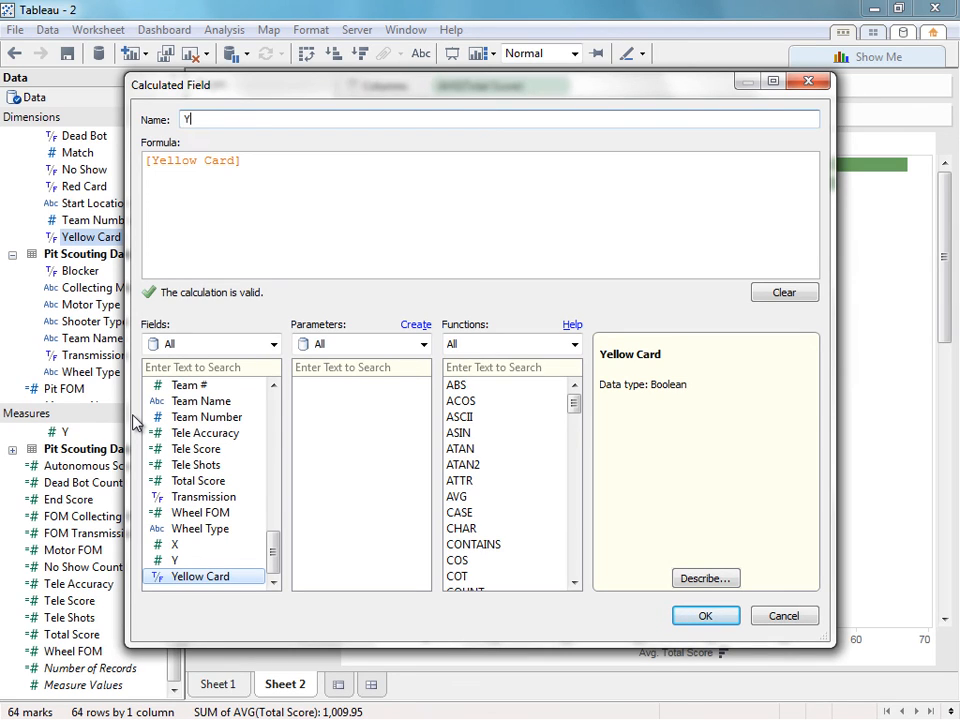
type("ellow Card Count")
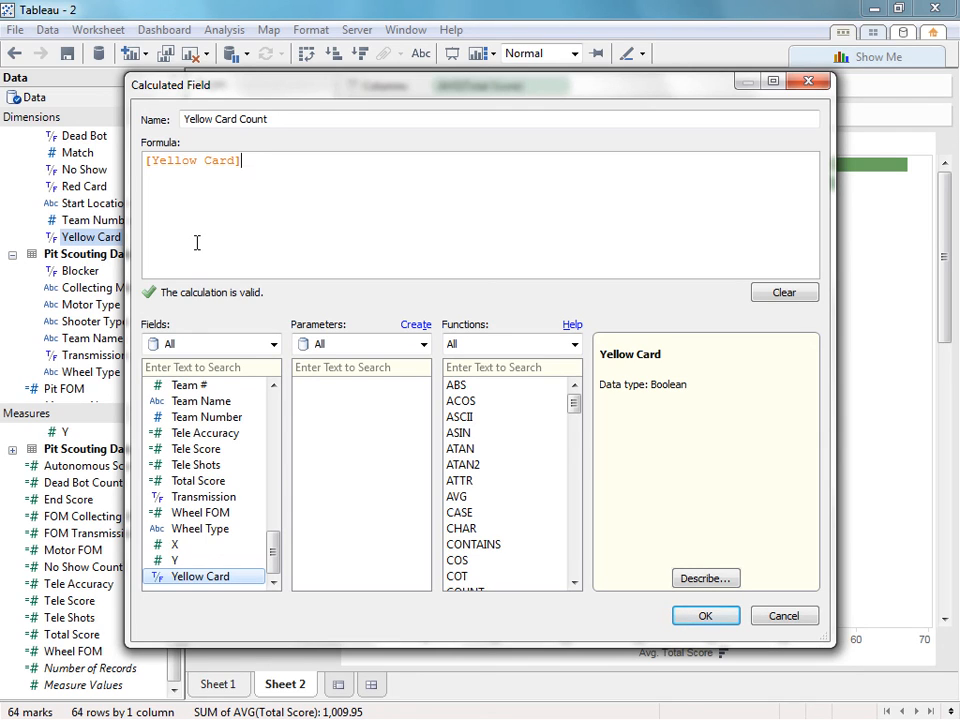
Try the formula Case[Yellow Card] When TRUE then 1 else 0 end for the Yellow Card Count field.
left_click(150, 161)
type("Case")
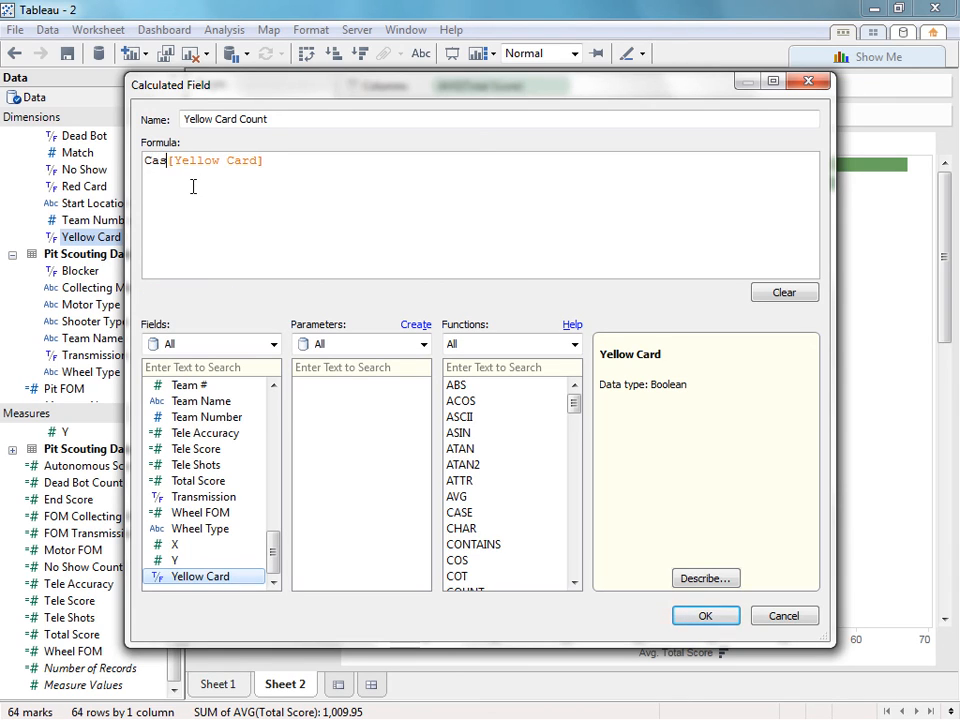
left_click(336, 176)
key("Return")
type("When \"")
key("BackSpace")
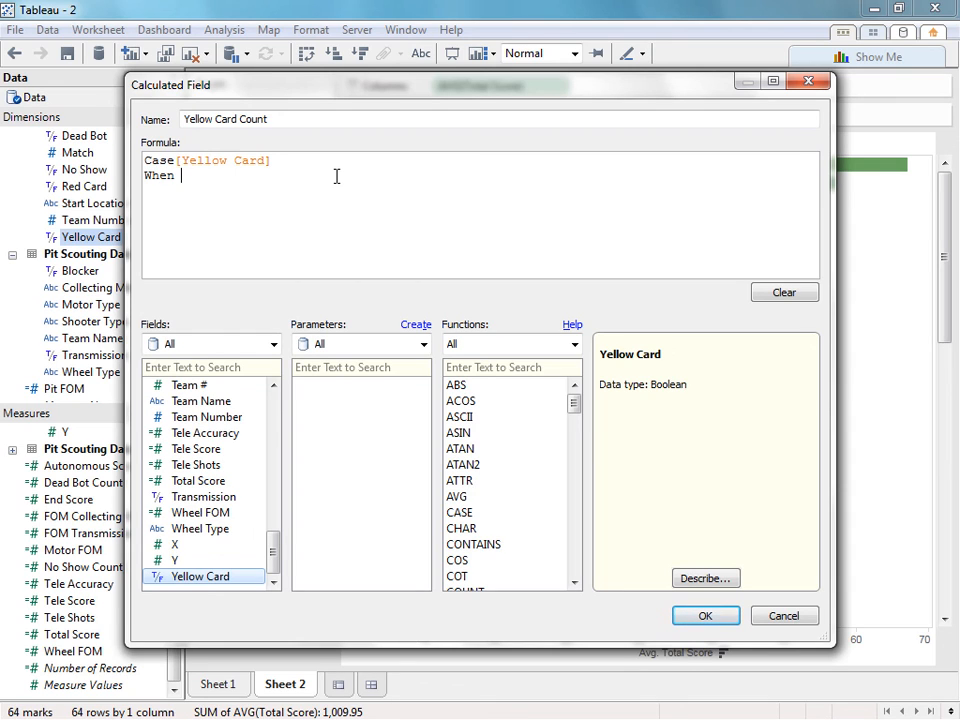
type("TRUE then 1")
key("Return")
type("else 0")
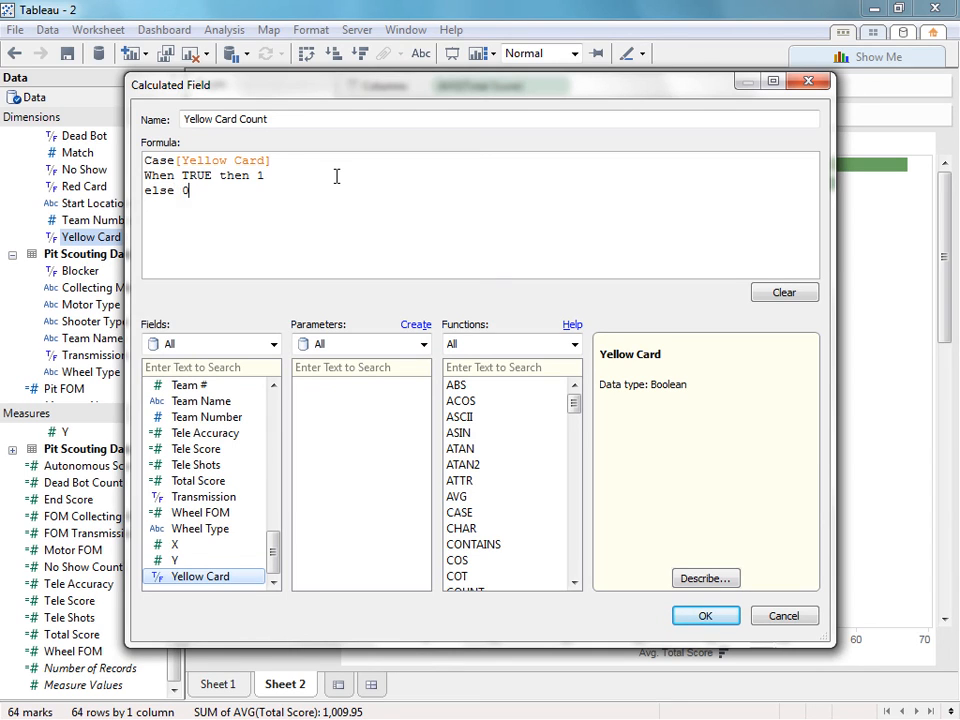
key("Return")
type("end")
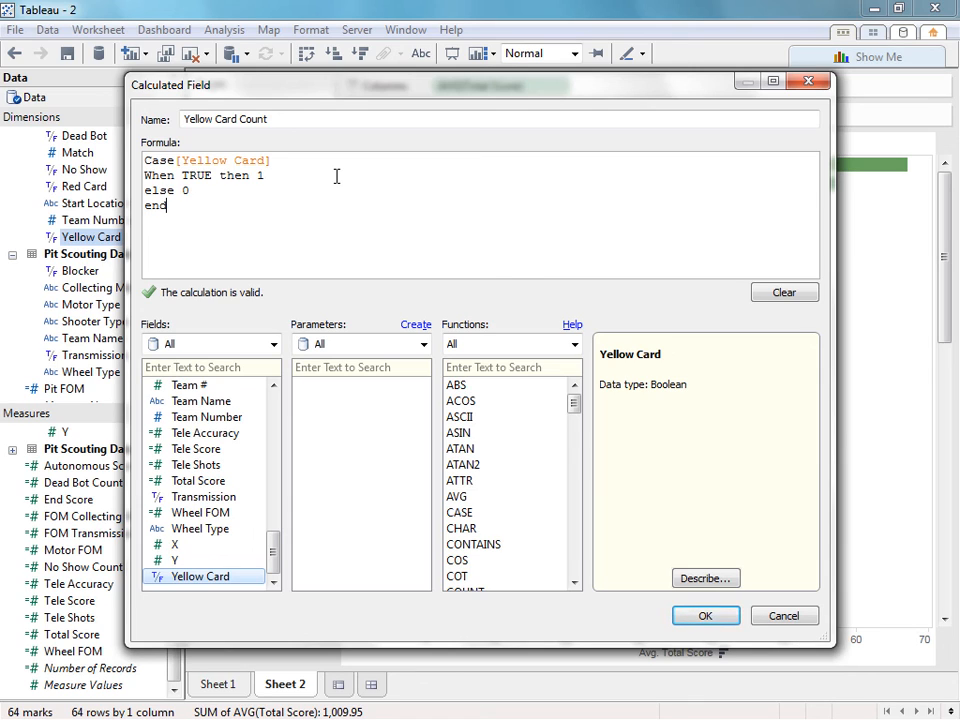
Replace the Yellow Card Count formula with if [Yellow Card] then 1 else 0 end and save the field.
key("ctrl+a")
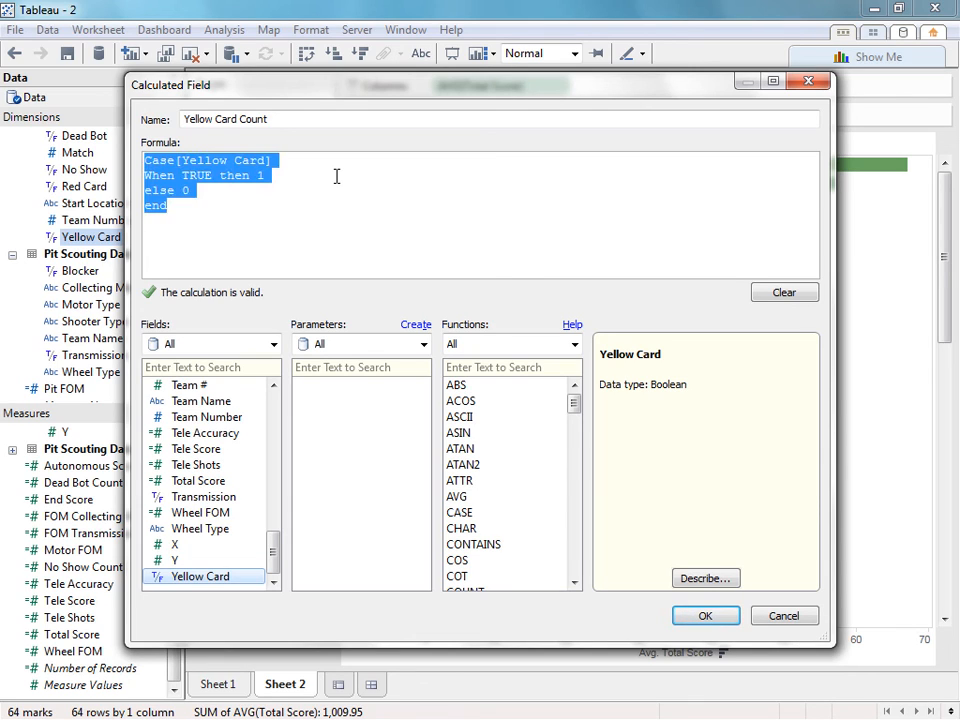
key("Delete")
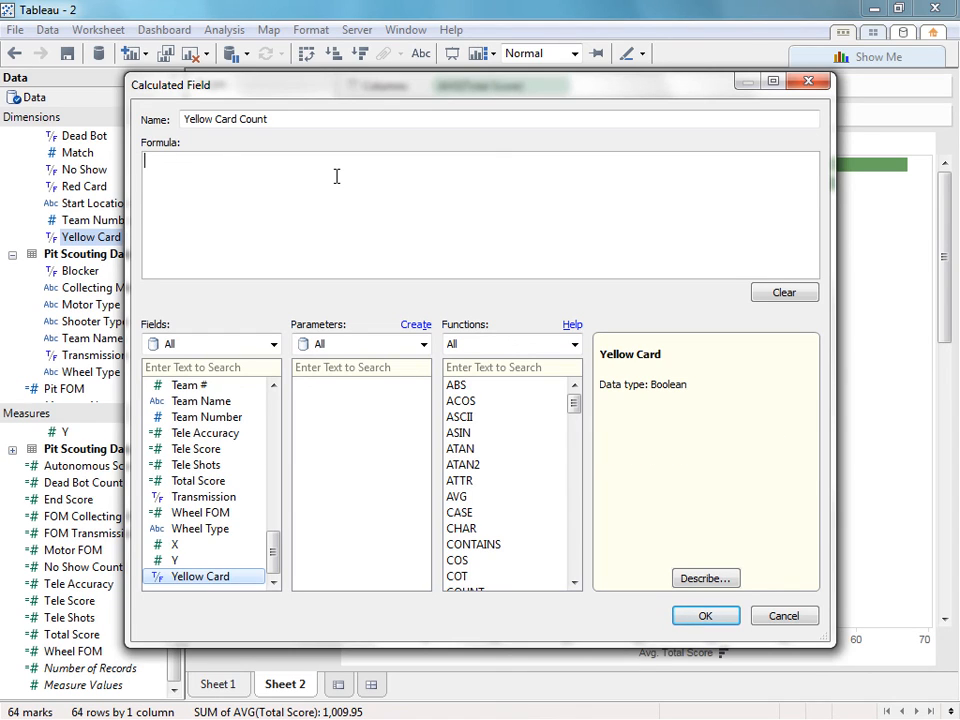
type("if")
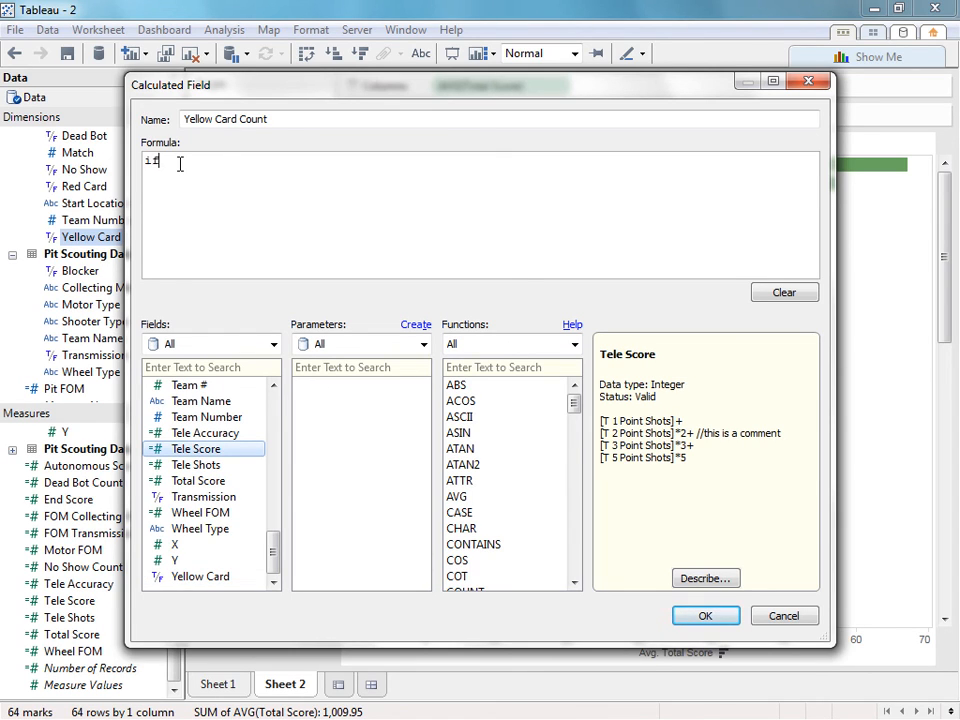
double_click(192, 577)
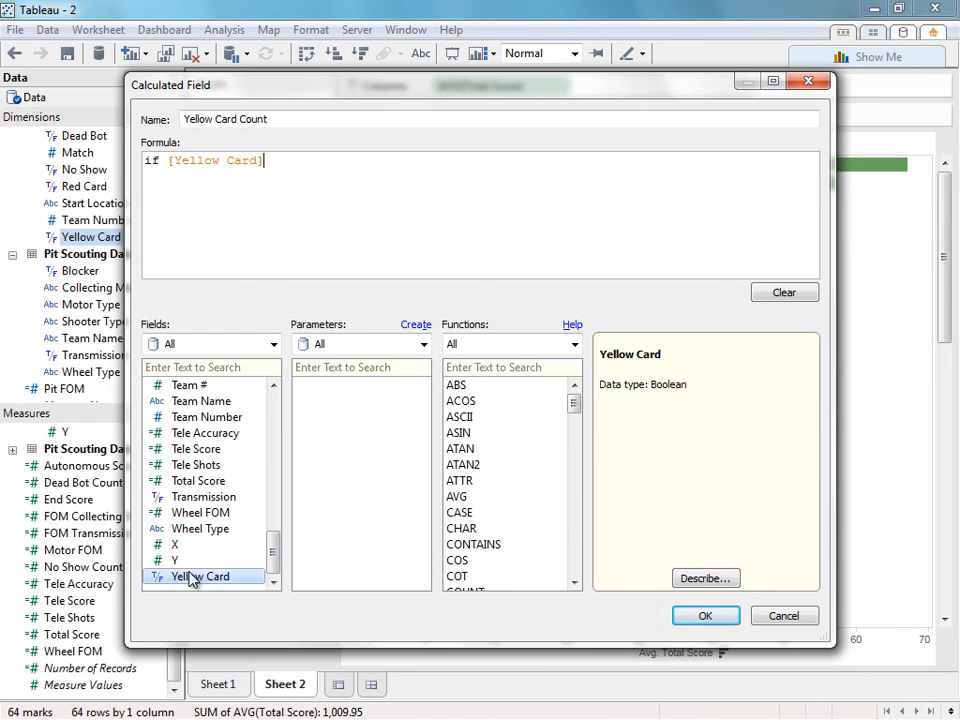
key("Return")
type("then 1\\")
key("BackSpace")
key("Return")
type("else 0")
key("Return")
type("end")
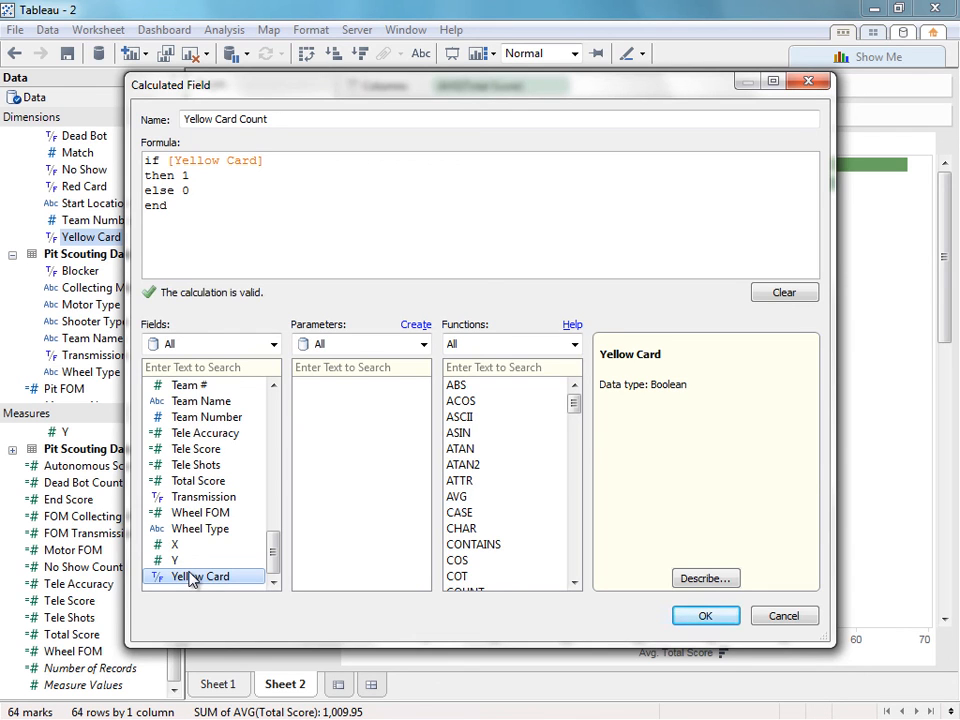
left_click(694, 619)
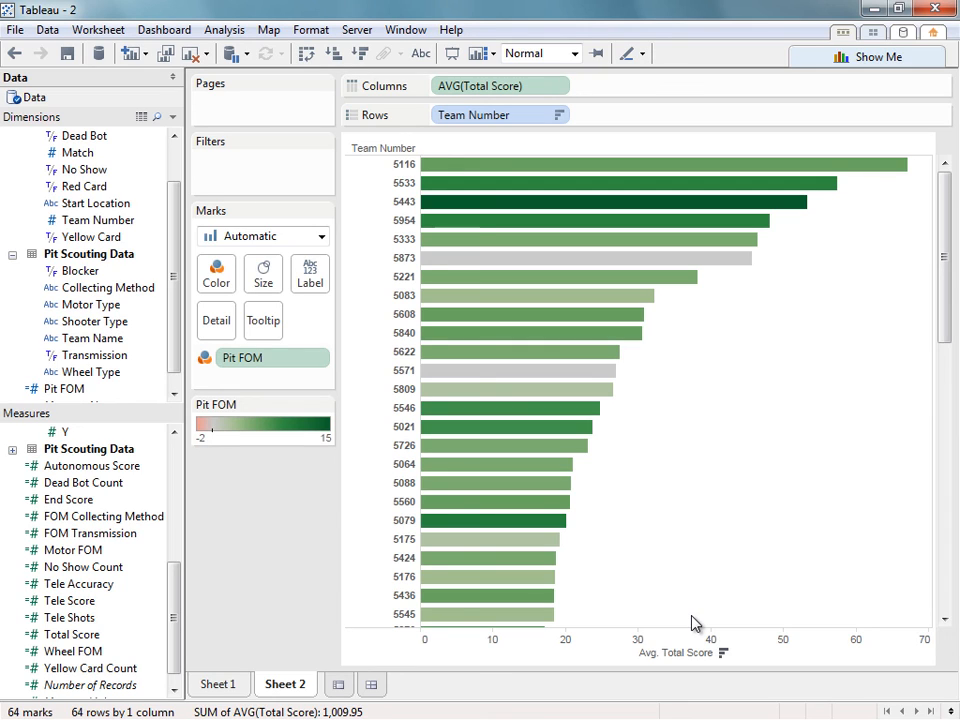
Create a calculated field from the Red Card dimension and name it Red Card Count.
right_click(70, 186)
left_click(180, 366)
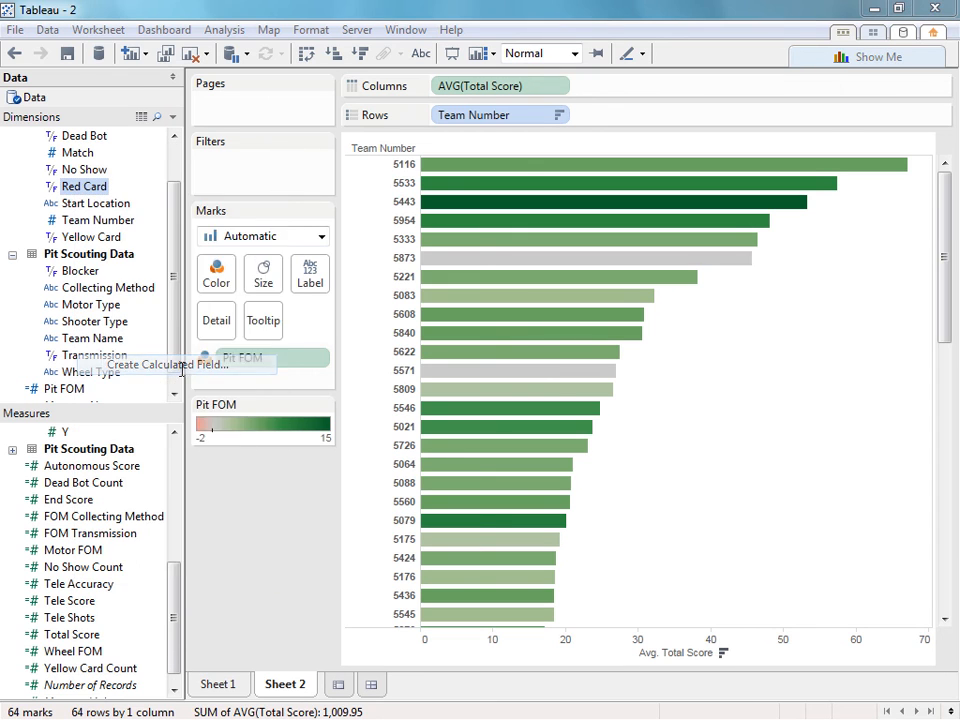
type("Red")
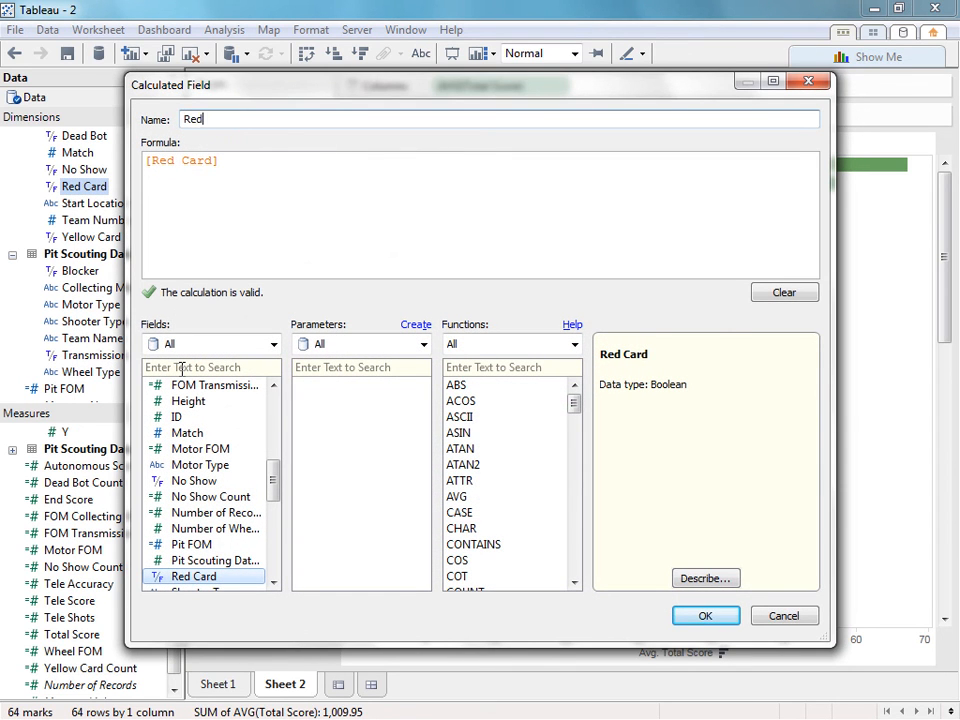
type(" Card Count")
Complete the Red Card Count formula as if [Red Card] then 1 else 0 end and save the field.
left_click(147, 161)
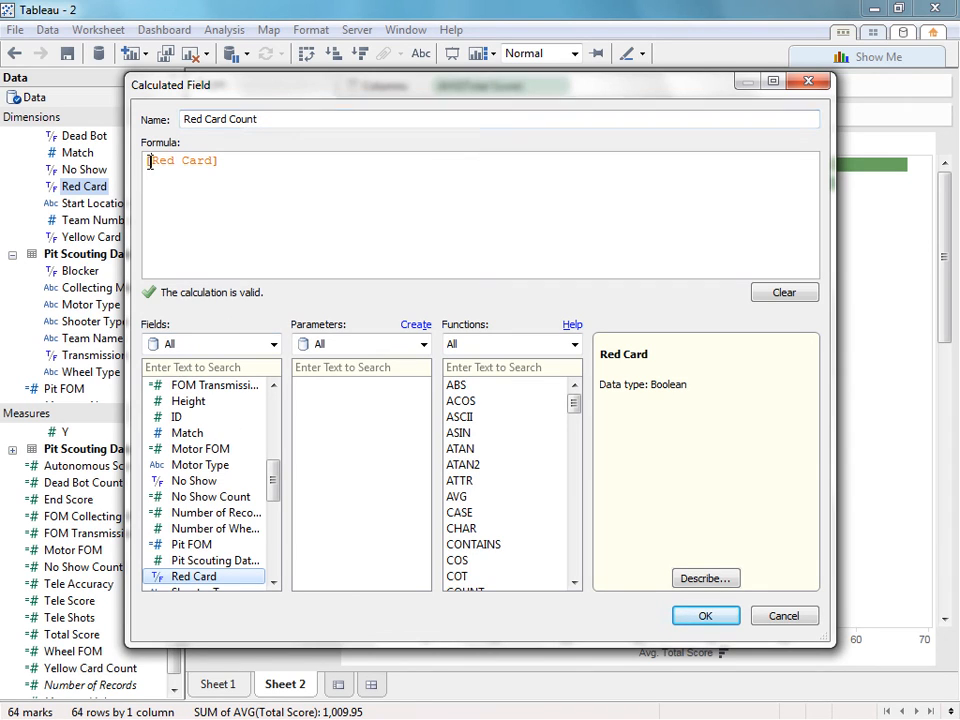
type("if")
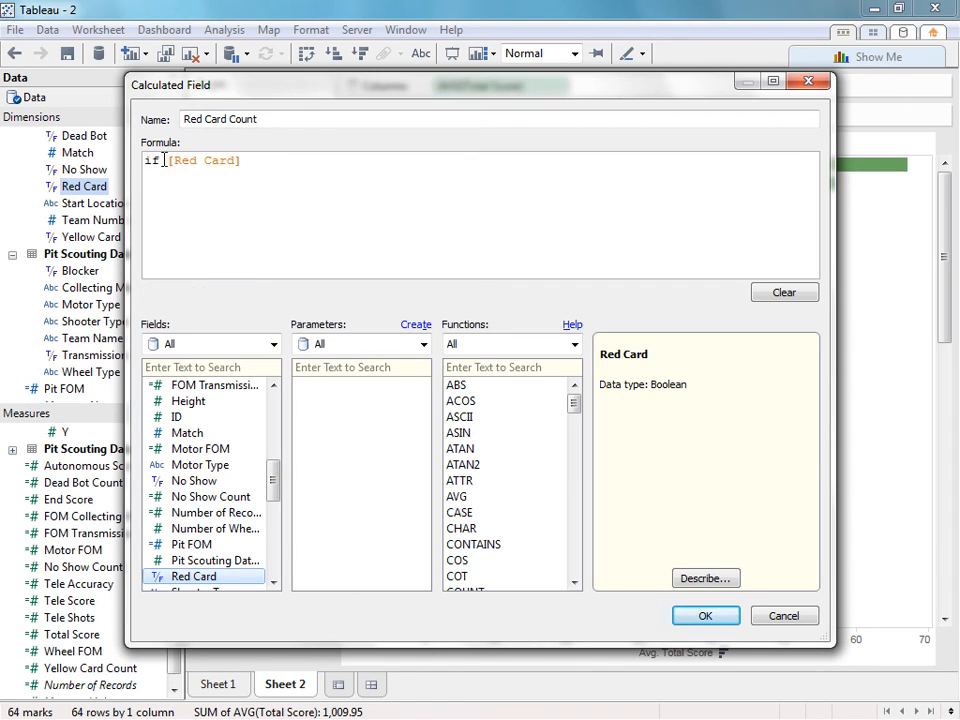
left_click(279, 185)
key("Return")
type("then 1")
key("Return")
type("else 0")
key("Return")
type("end")
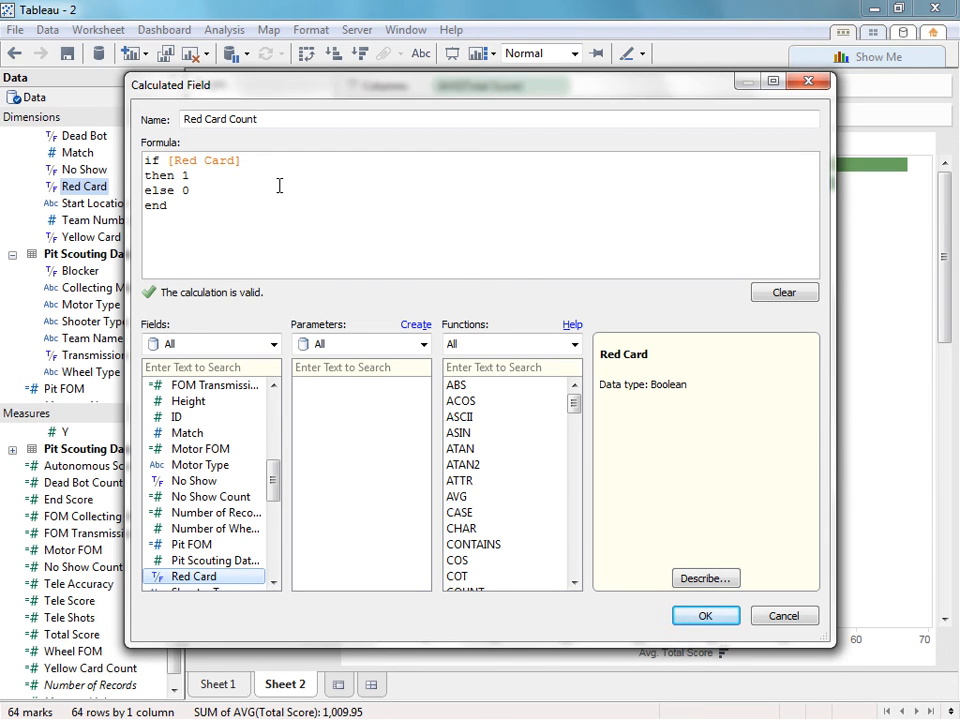
left_click(705, 615)
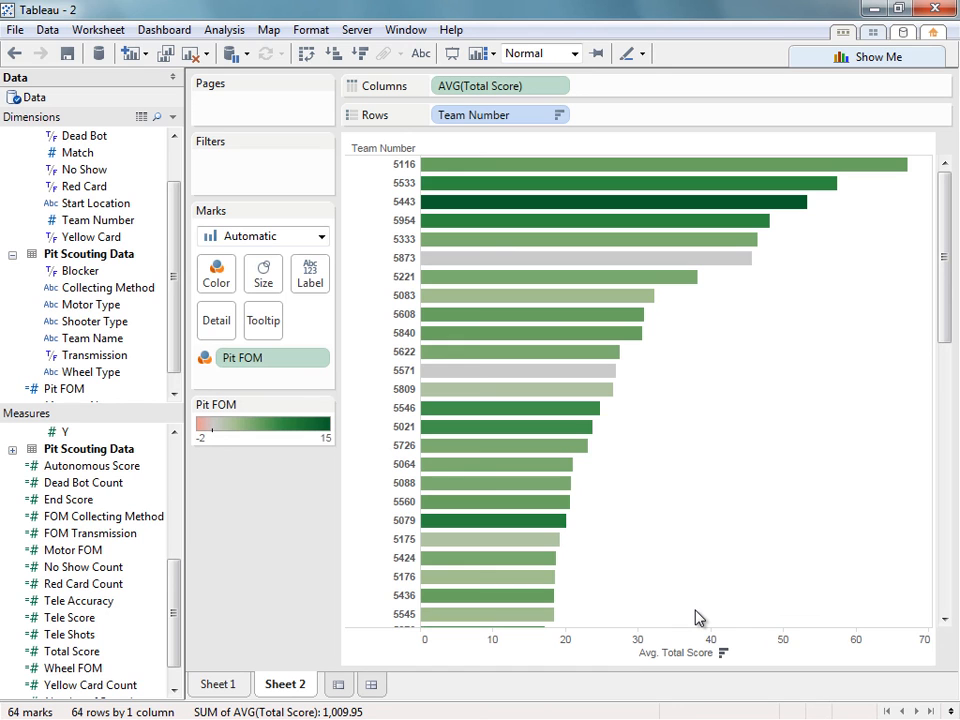
Create a new calculated field named Reliability.
left_click(225, 32)
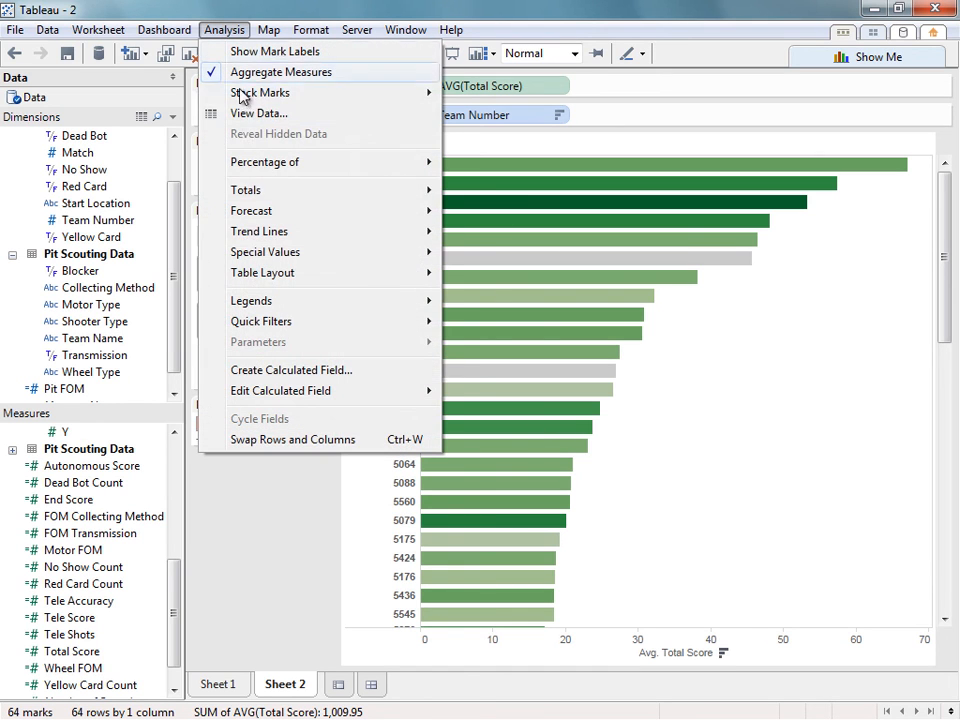
left_click(245, 372)
type("Reliab")
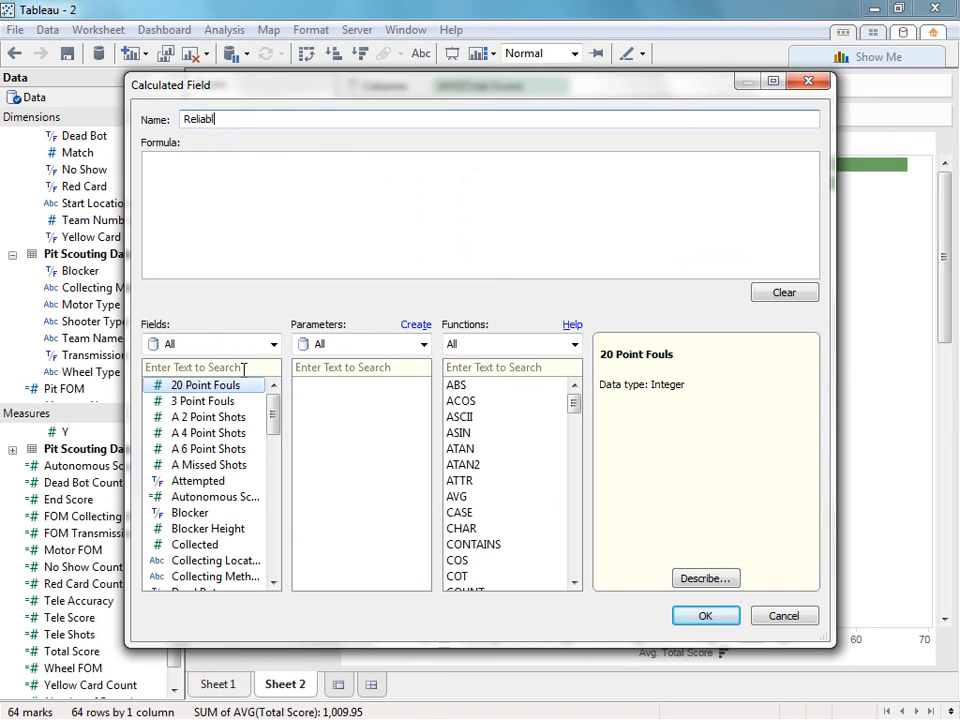
type("ility")
Insert 20 Point Fouls, 3 Point Fouls, Dead Bot Count and No Show Count into the Reliability formula on separate lines.
left_click(273, 243)
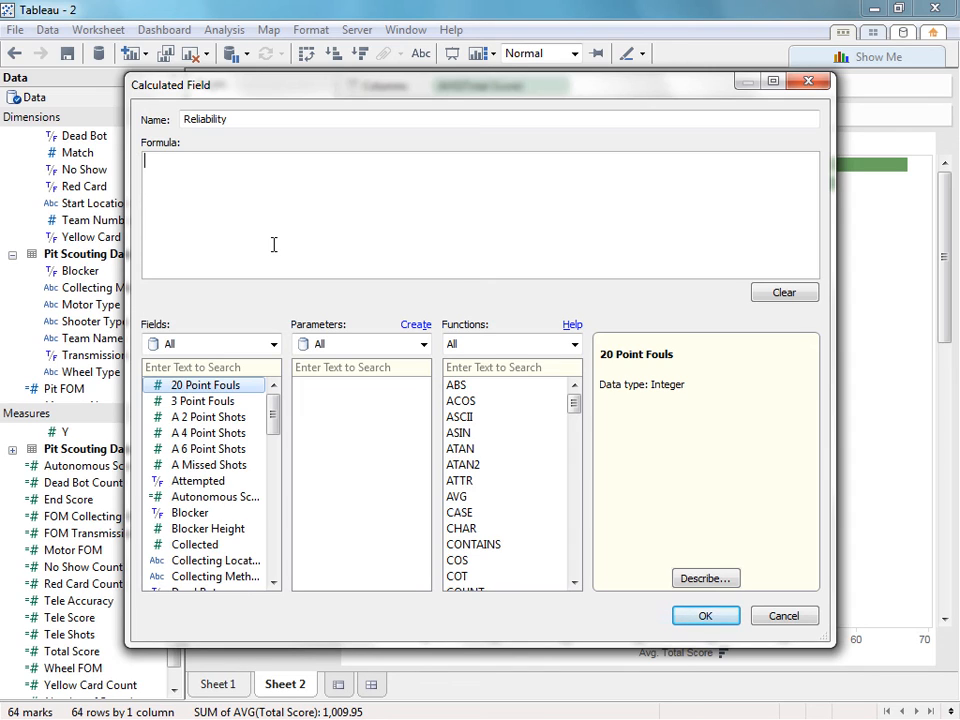
double_click(202, 389)
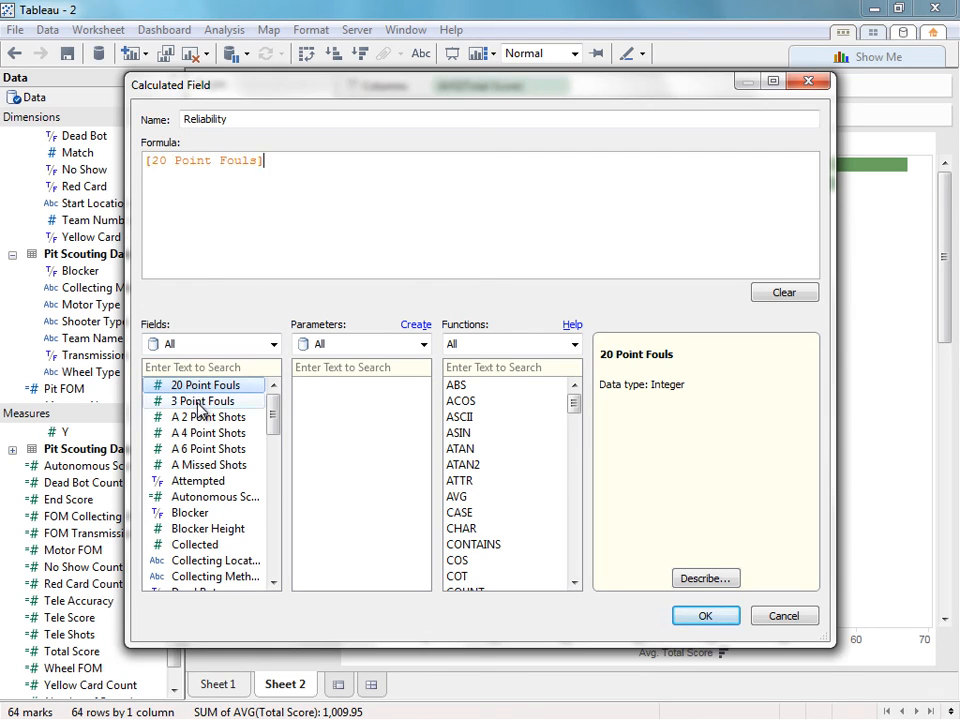
double_click(199, 403)
left_click(229, 482)
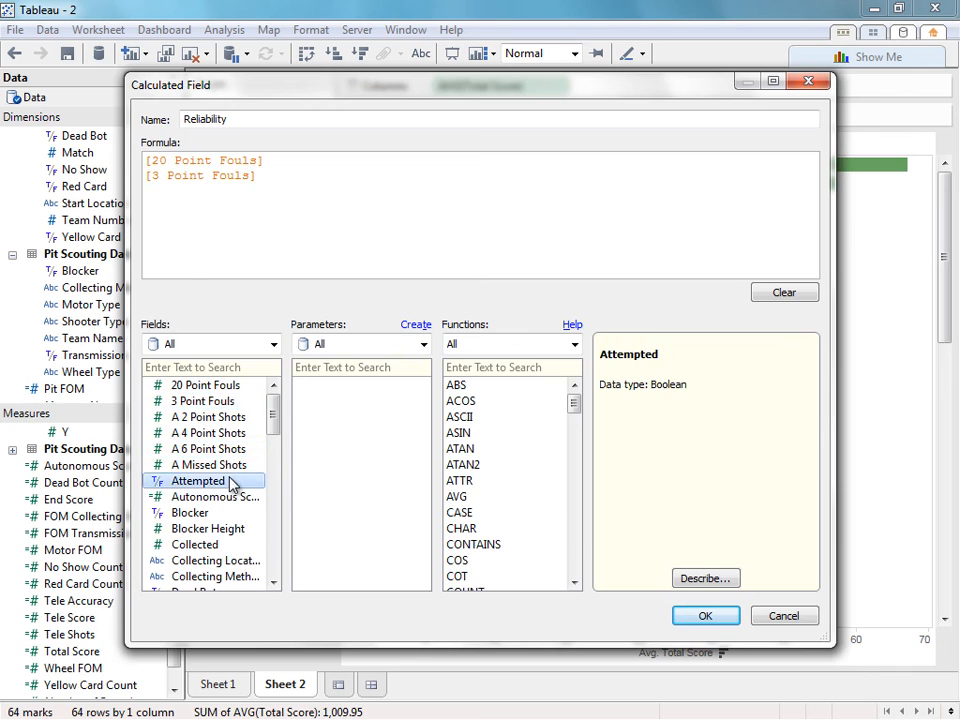
scroll(229, 482, "down", 3)
double_click(228, 467)
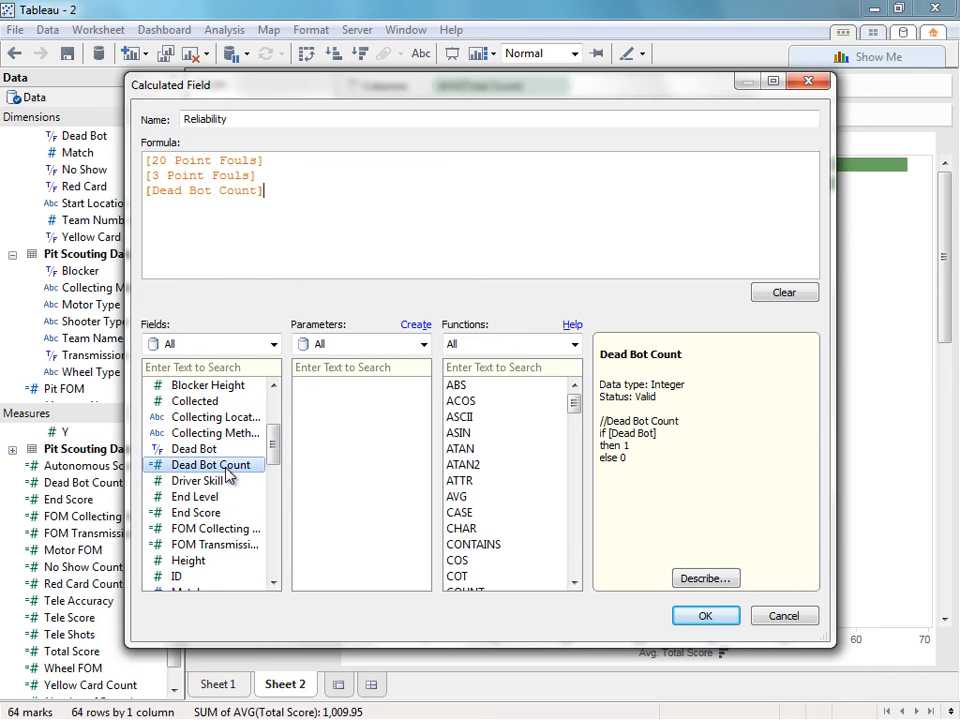
left_click(221, 530)
scroll(221, 541, "down", 2)
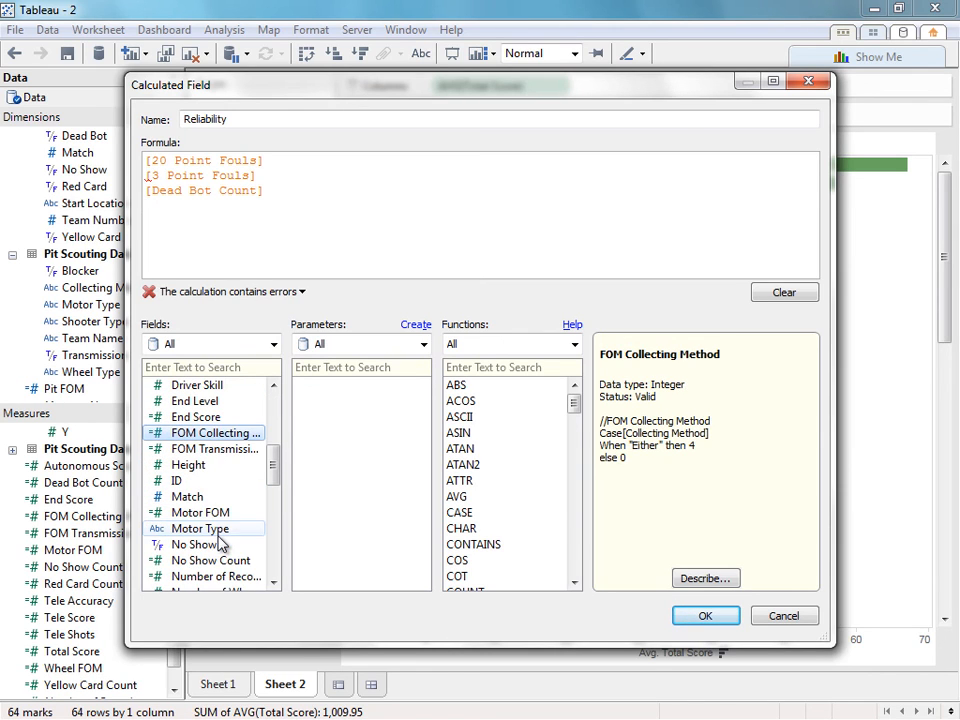
scroll(223, 540, "down", 1)
double_click(226, 516)
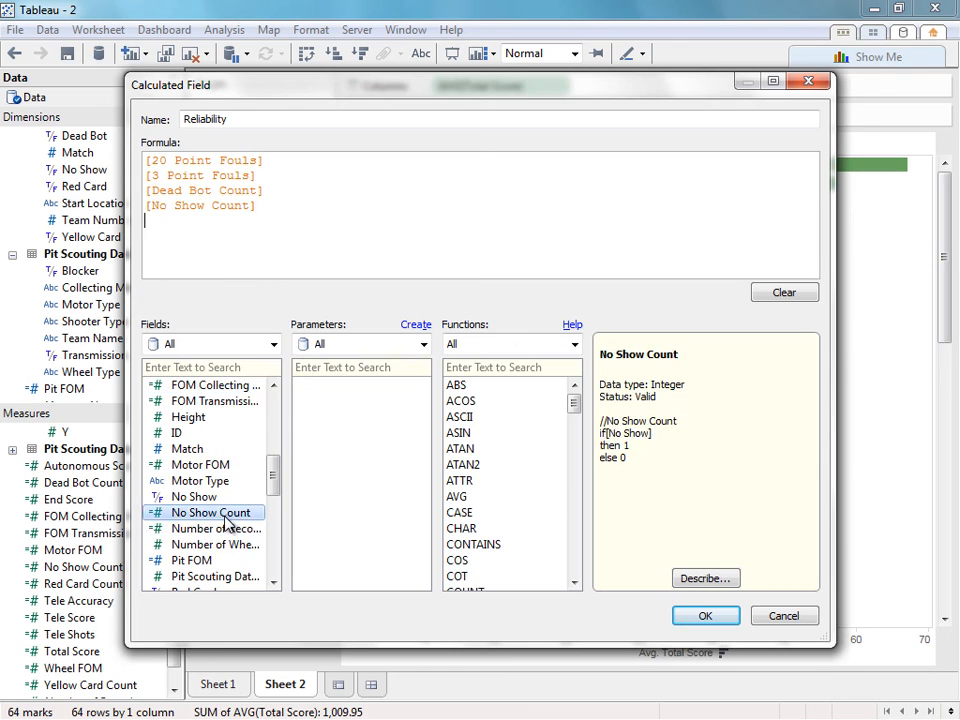
Append Red Card Count and Yellow Card Count to the Reliability formula on separate lines.
left_click(216, 562)
scroll(216, 570, "down", 4)
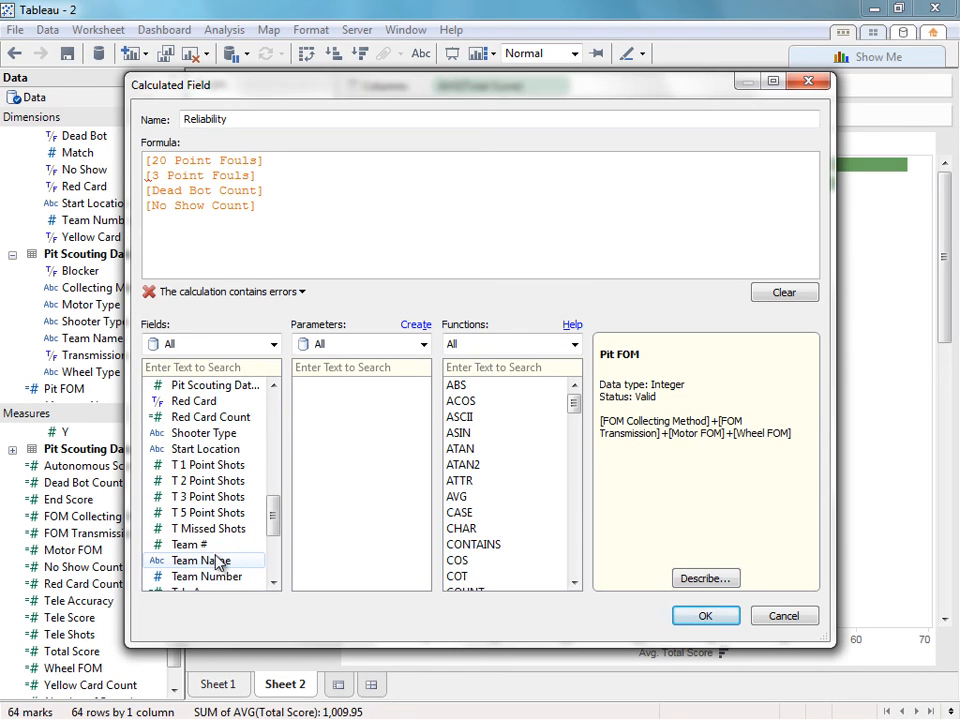
double_click(214, 418)
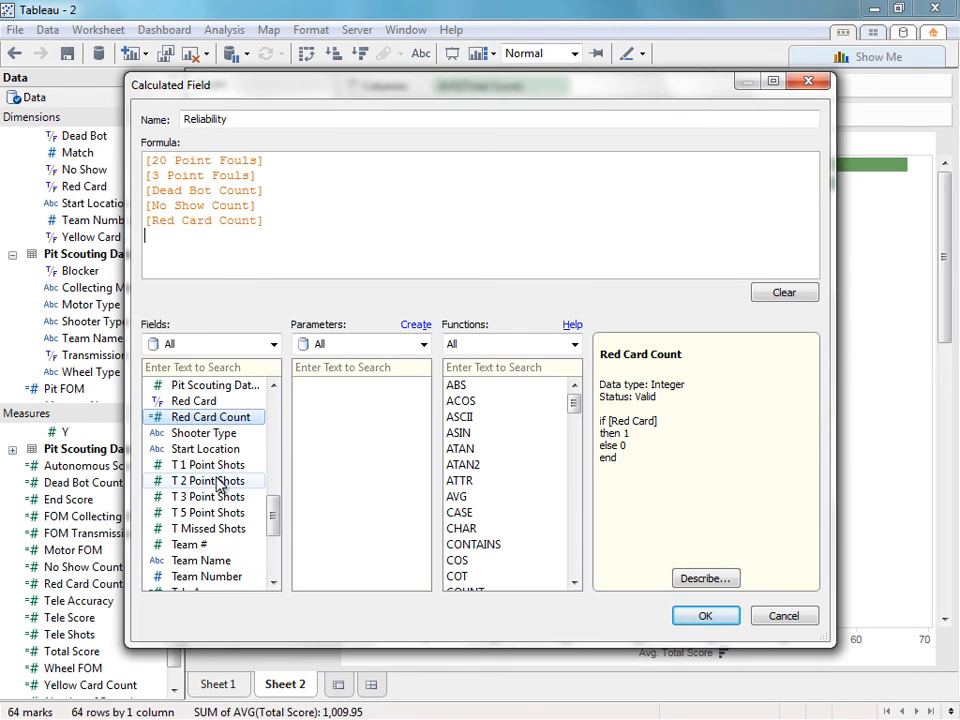
left_click(205, 528)
scroll(210, 550, "down", 4)
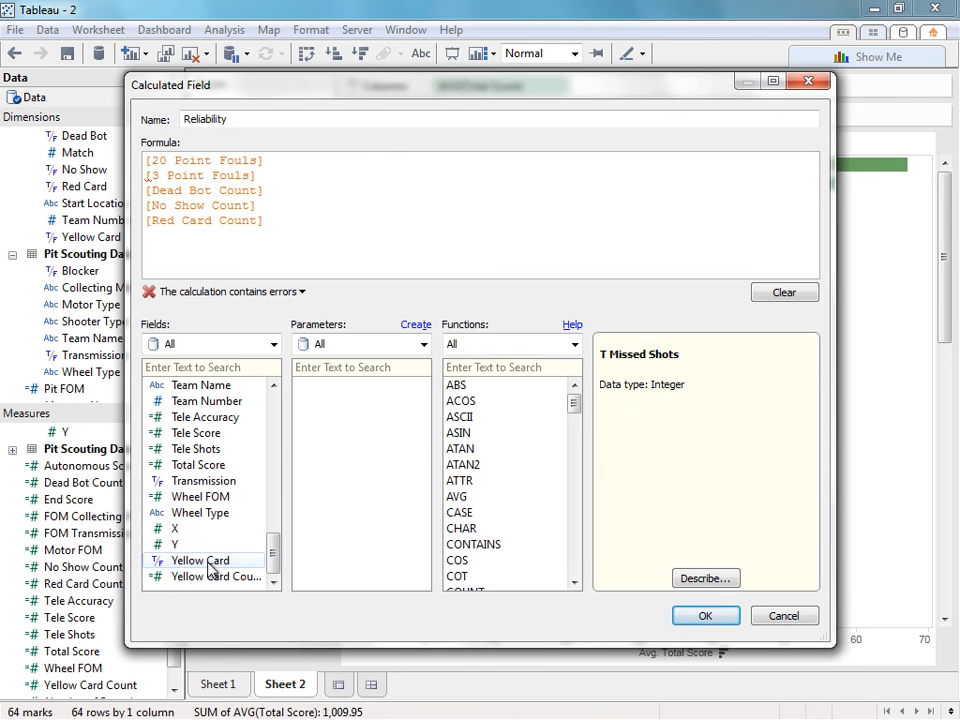
double_click(208, 577)
Multiply 20 Point Fouls by -20, 3 Point Fouls by -3 and Dead Bot Count by -5 in the Reliability formula.
left_click(275, 165)
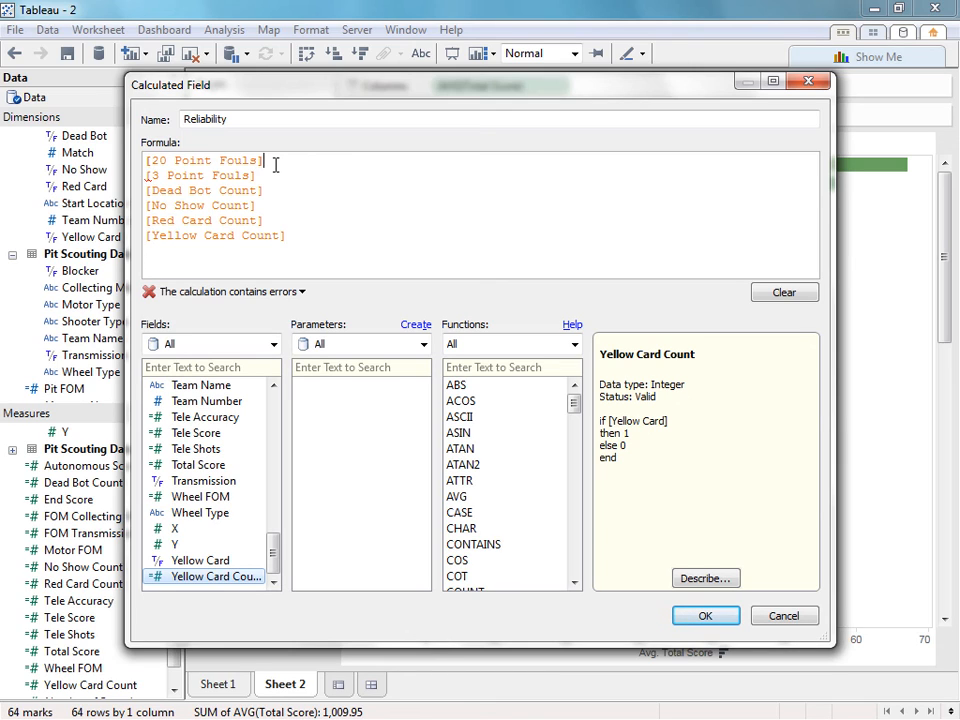
type("*.20")
left_click(272, 175)
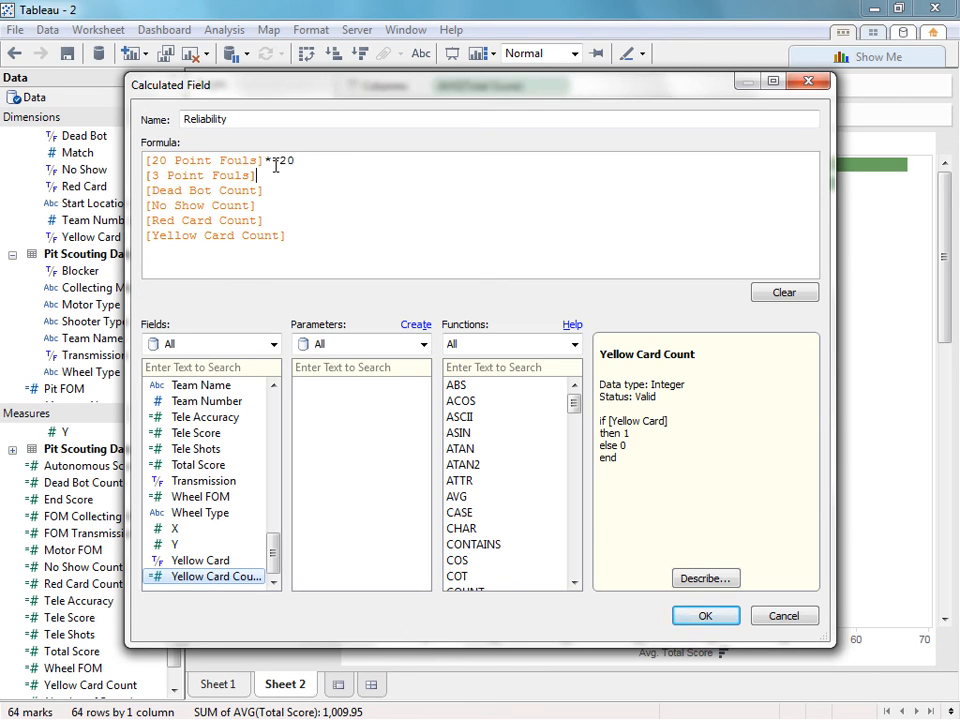
type("*-3")
key("Down")
type("*-5")
Multiply No Show Count by -3, Red Card Count by -20 and Yellow Card Count by -10 in the Reliability formula.
key("Down")
type("*")
type("3")
type("*-")
type("20")
key("Down")
type("*-10")
Join the six weighted terms of the Reliability formula with plus signs and save the field.
left_click(314, 160)
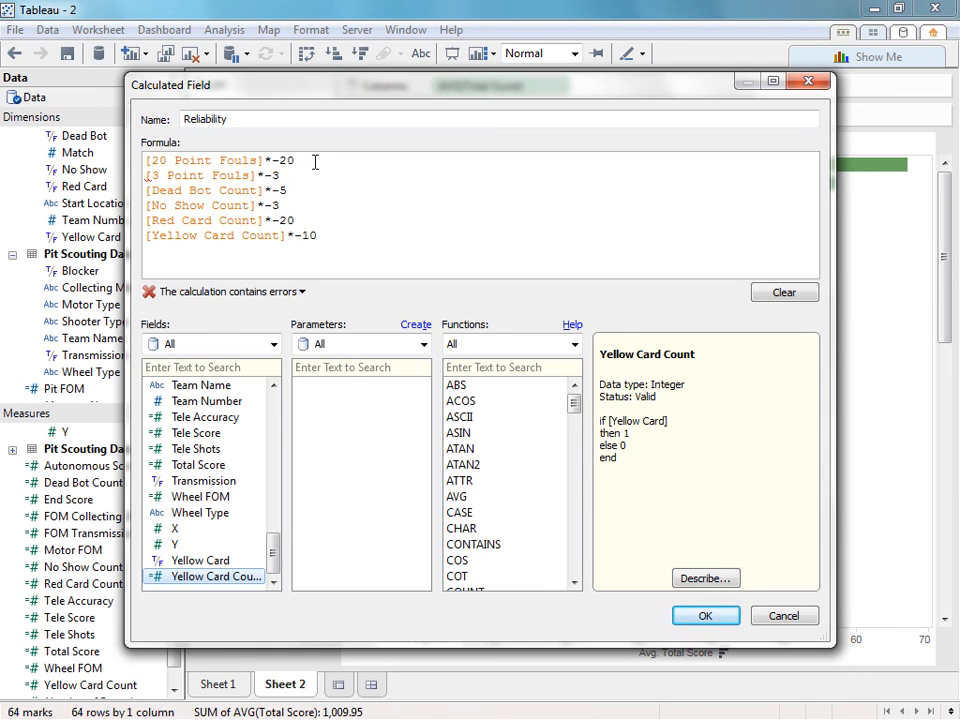
type("+")
left_click(304, 177)
type("+")
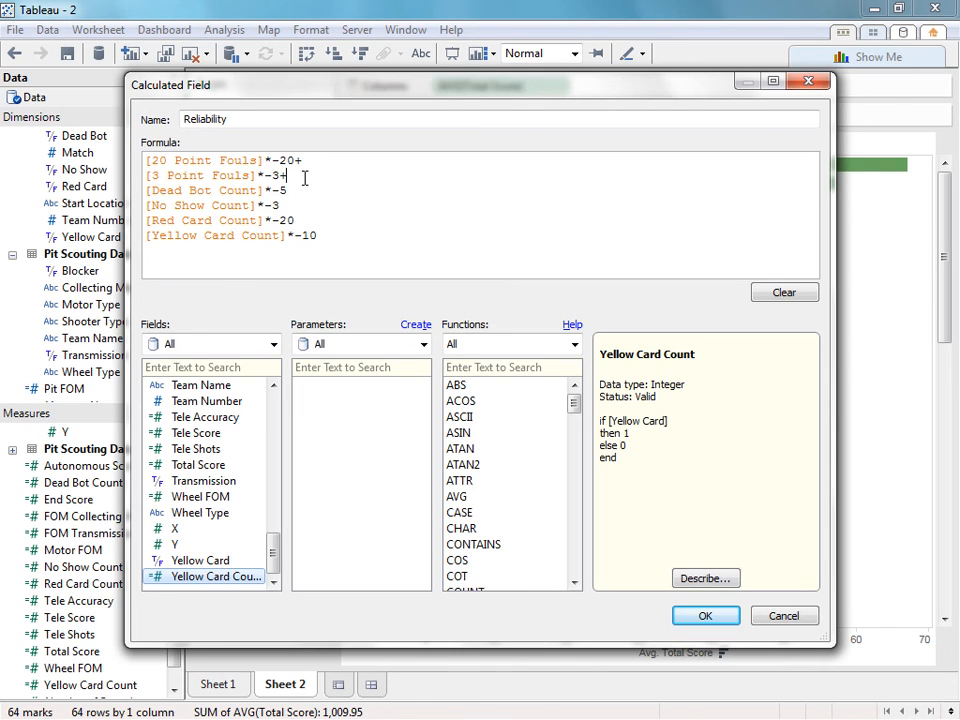
left_click(302, 190)
type("+")
left_click(304, 205)
type("+")
left_click(309, 219)
type("+")
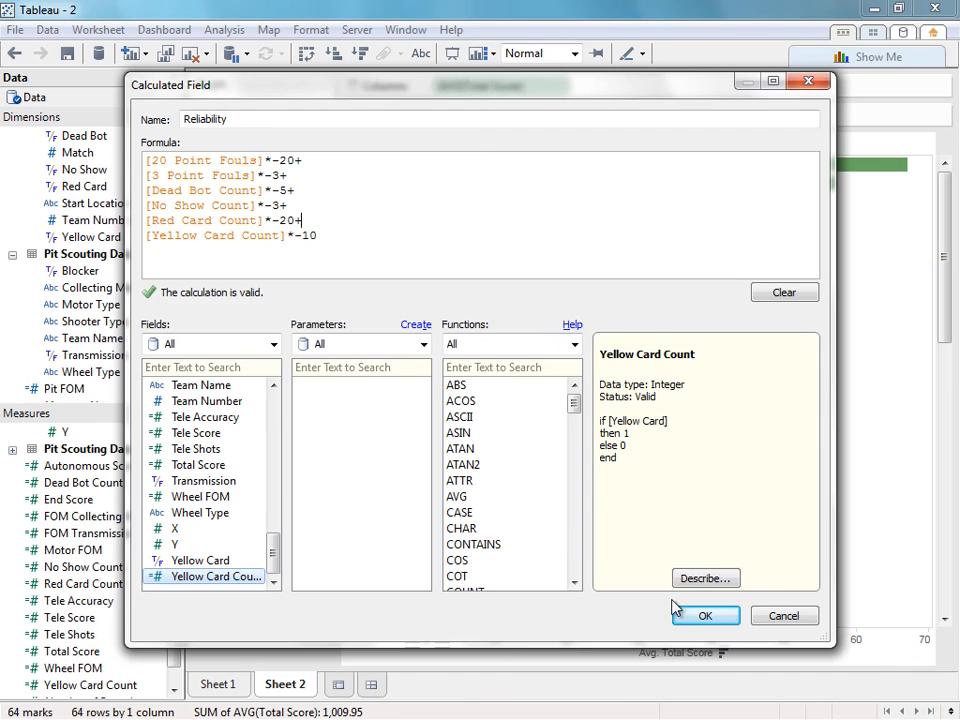
left_click(700, 615)
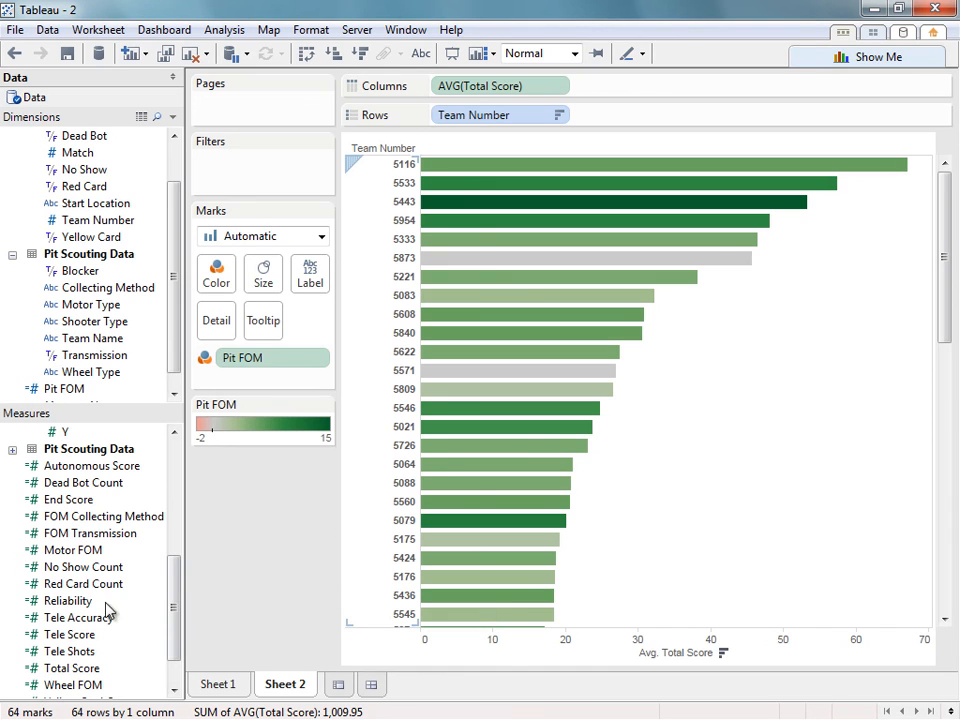
Color the average Total Score bars by Reliability in place of Pit FOM.
left_click_drag(76, 601, 215, 280)
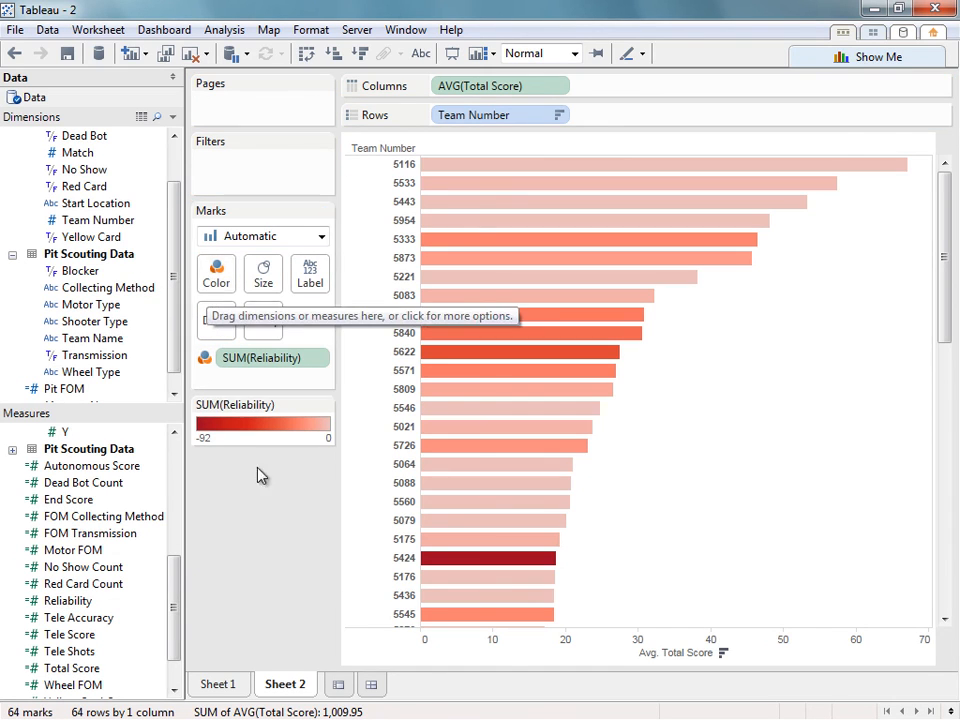
On a new worksheet, chart the sum of Reliability by Team Number and sort the teams in ascending order.
left_click(338, 685)
mouse_move(63, 570)
left_mouse_down()
mouse_move(169, 499)
mouse_move(418, 139)
mouse_move(425, 150)
left_mouse_up()
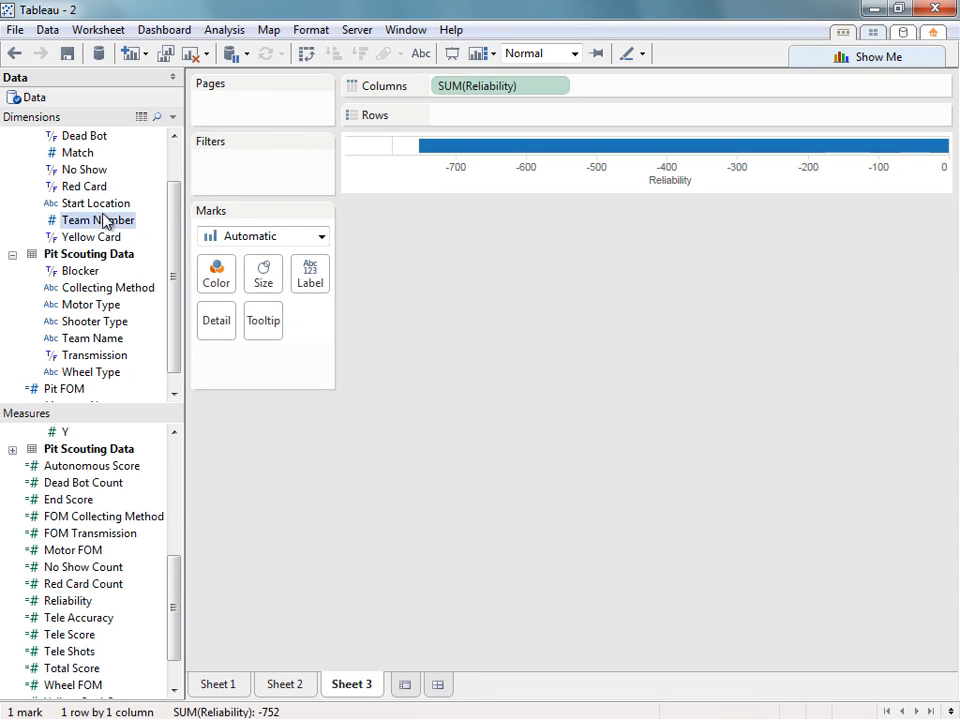
mouse_move(100, 220)
left_mouse_down()
mouse_move(499, 135)
mouse_move(505, 118)
left_mouse_up()
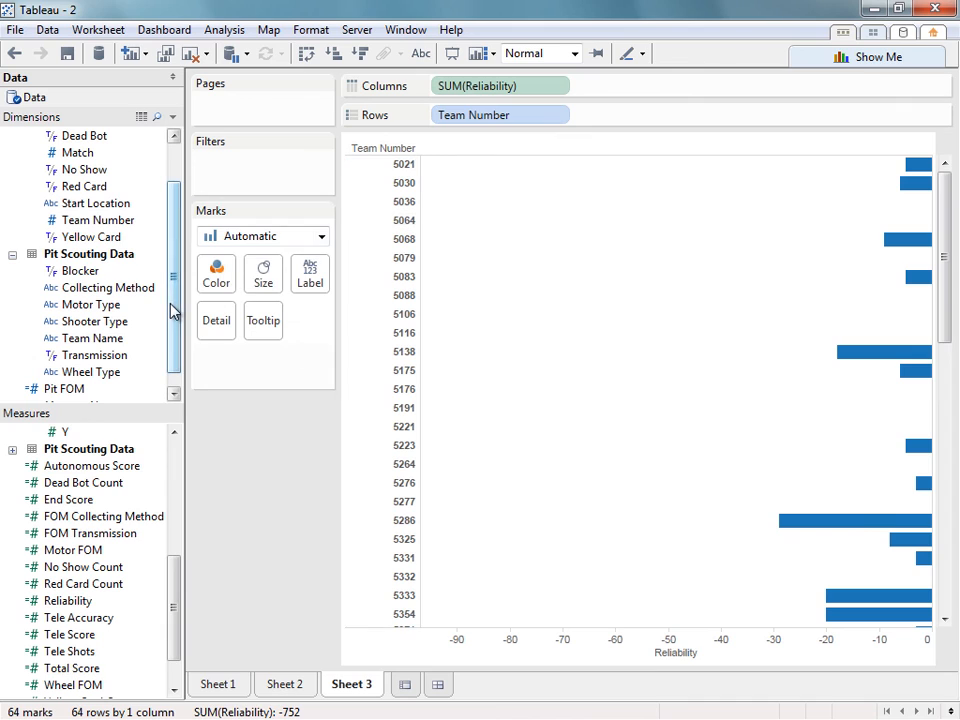
left_click(359, 53)
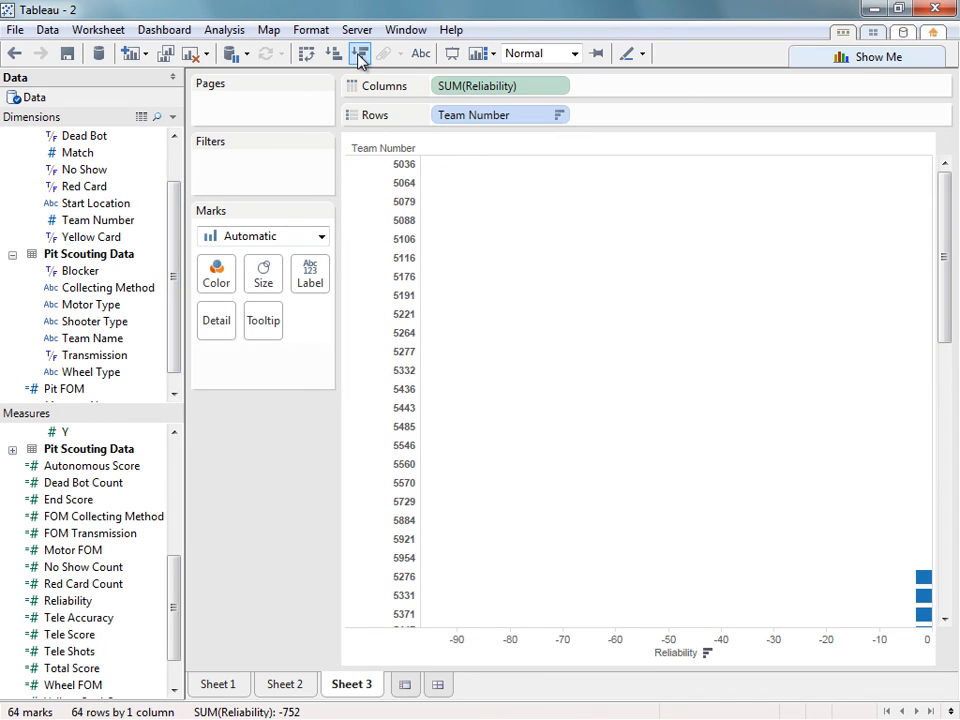
left_click(341, 58)
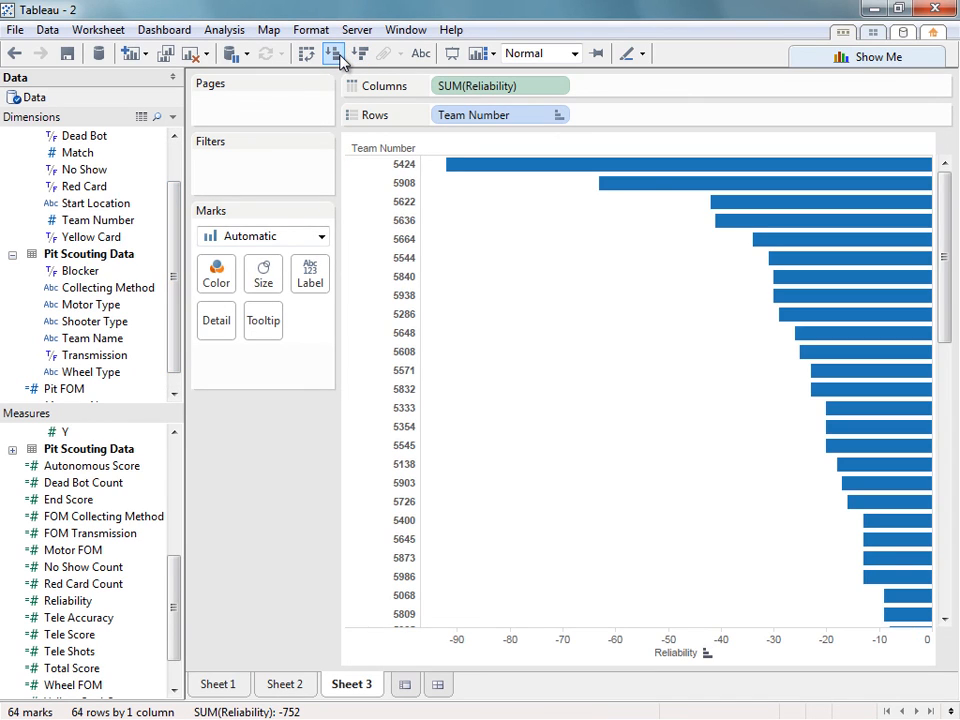
Reverse the scale of the Reliability axis and label the bars with Team Name.
right_click(490, 650)
left_click(545, 482)
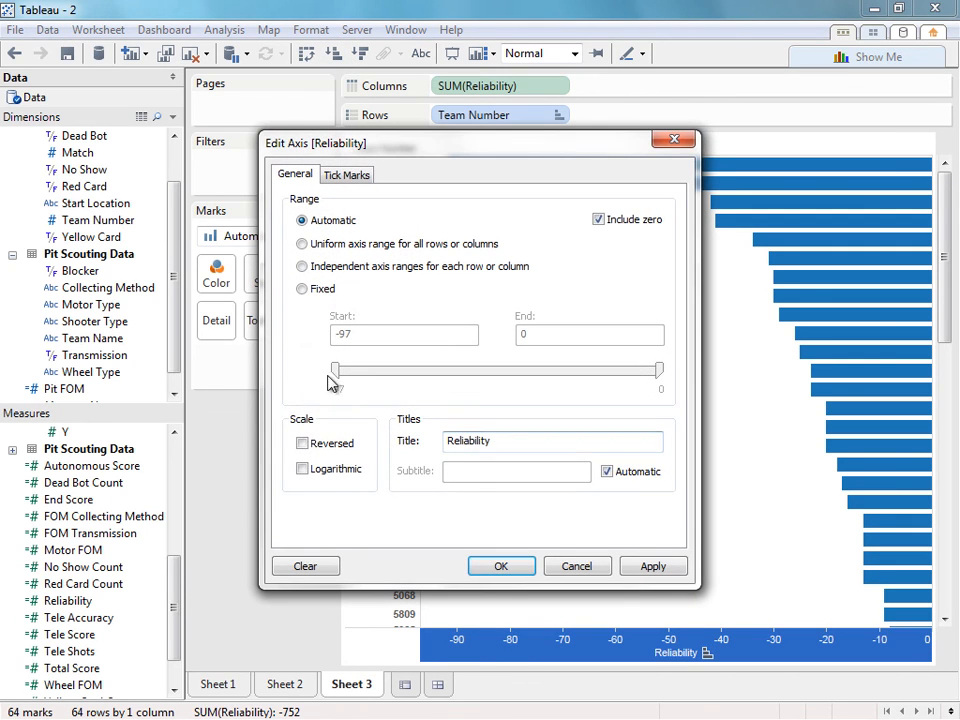
left_click(302, 443)
left_click(512, 567)
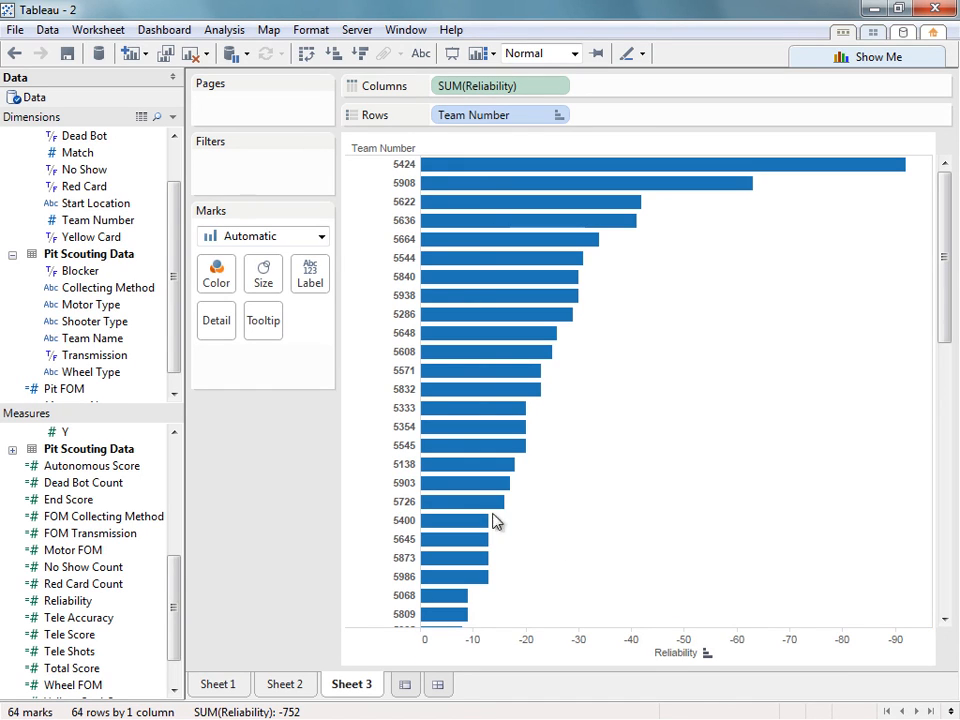
left_click_drag(93, 342, 317, 283)
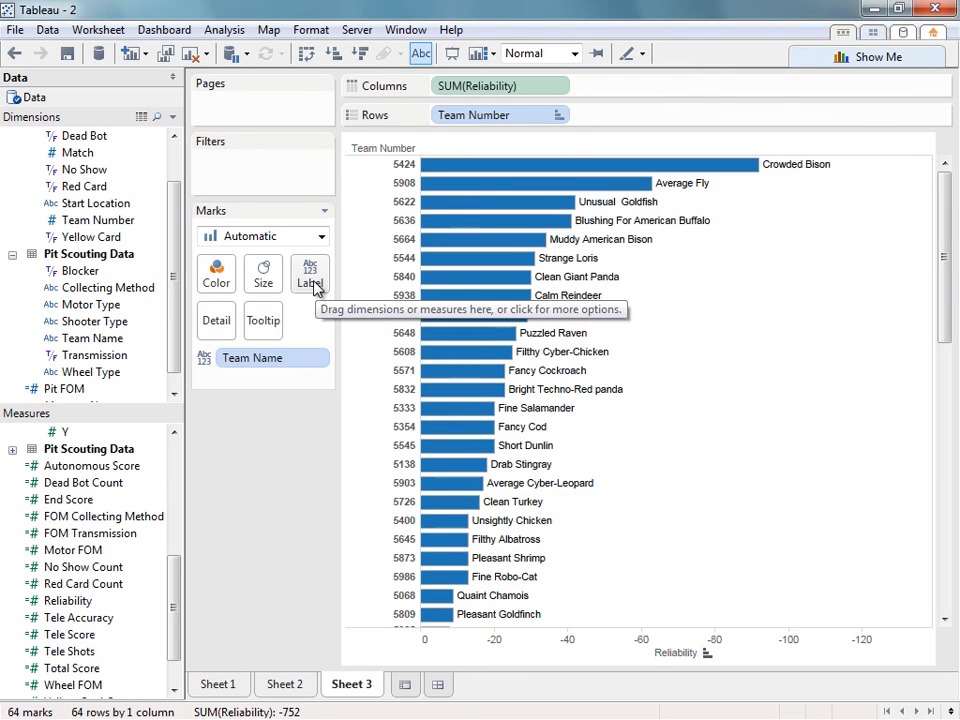